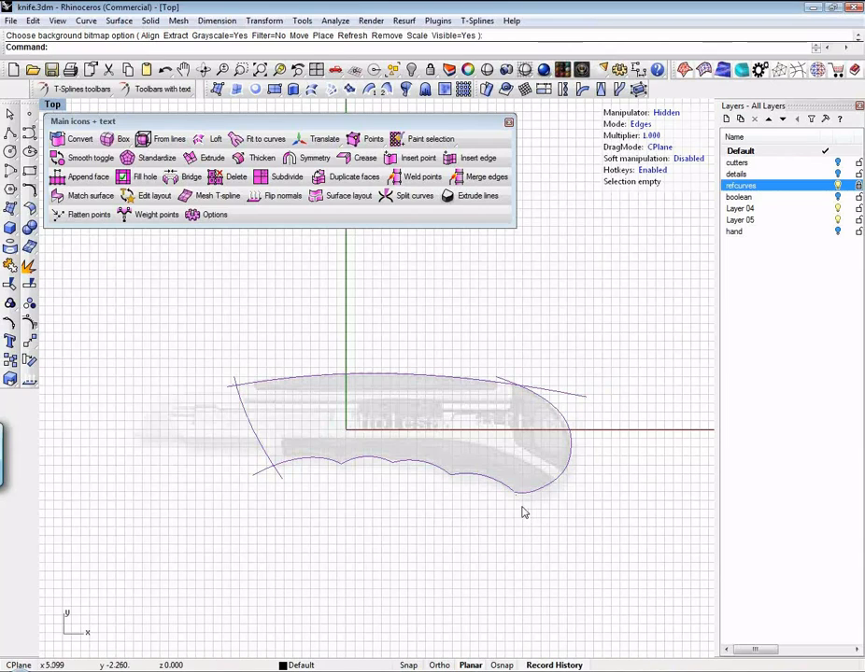
Append a four-sided T-spline face at the handle's front upper corner, aligned with the top and front reference curves.
right_click_drag(464, 501, 290, 393)
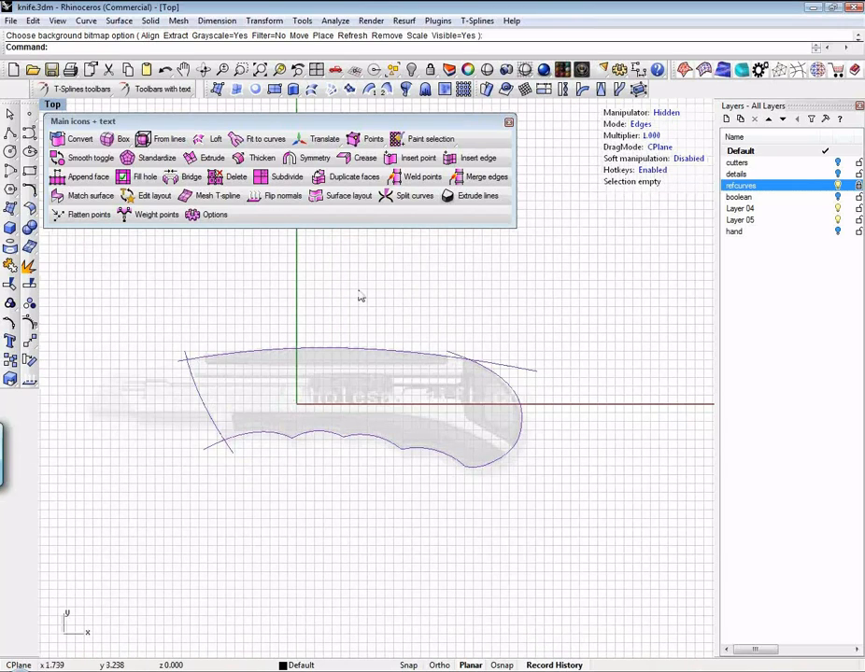
left_click(70, 182)
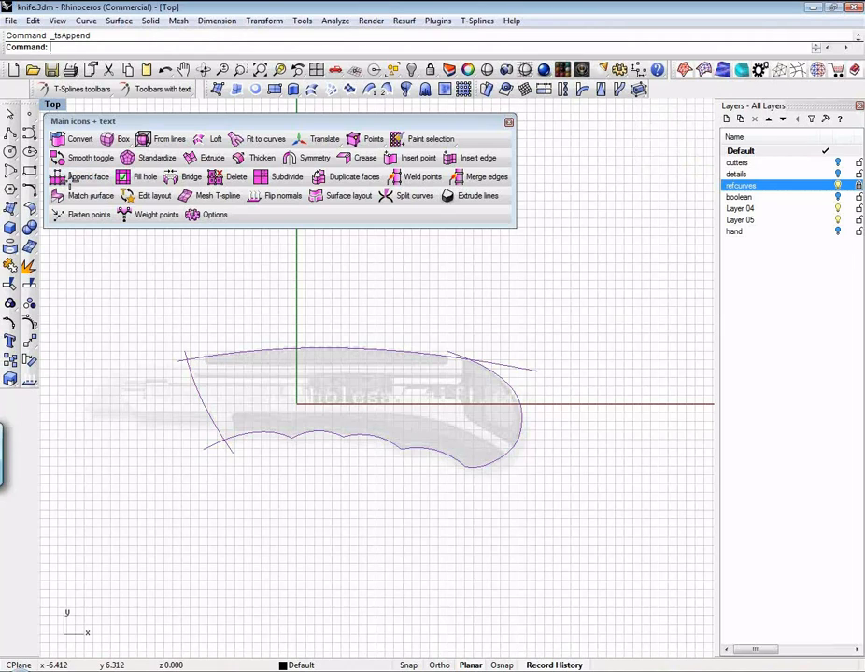
left_click(187, 360)
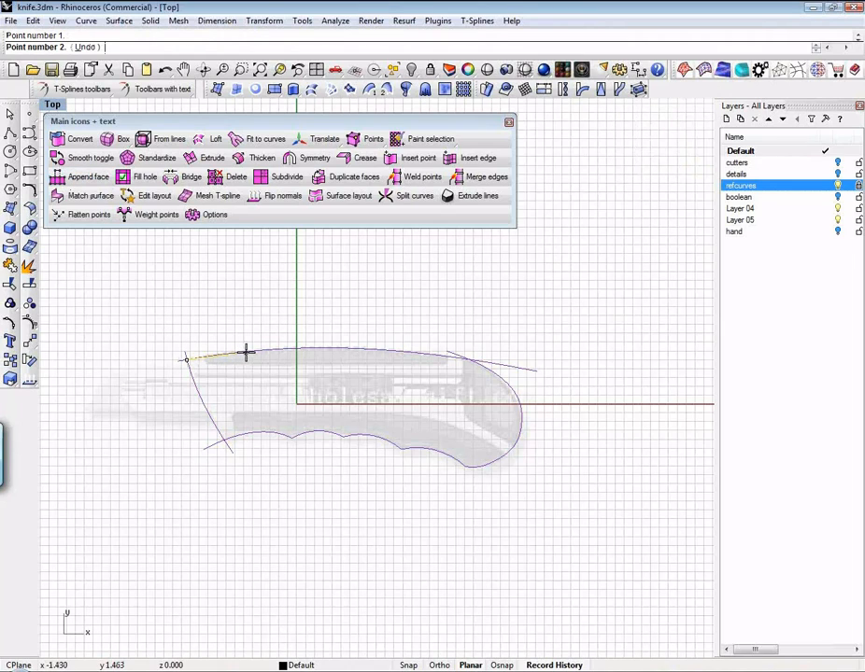
left_click(248, 353)
left_click(262, 398)
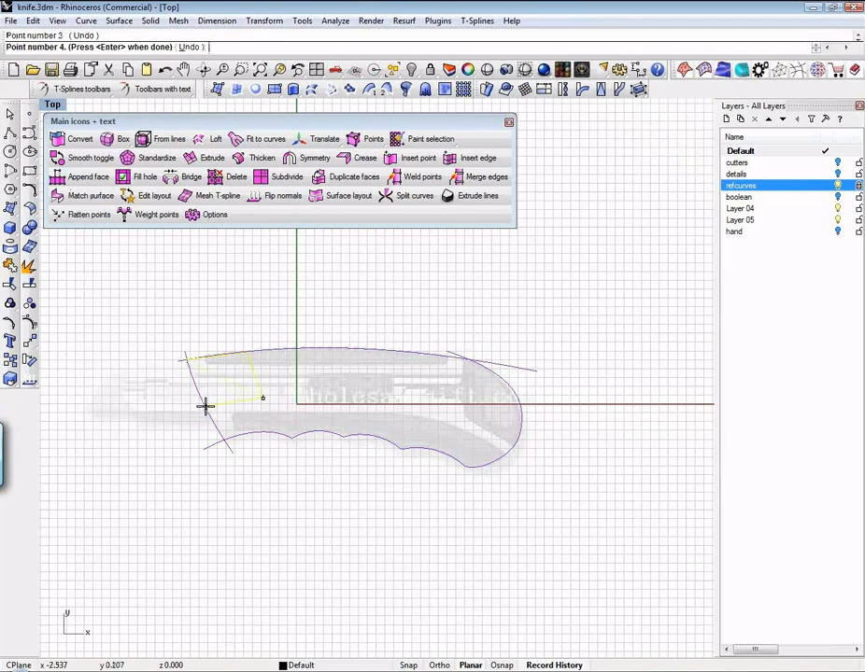
left_click(205, 404)
key("Return")
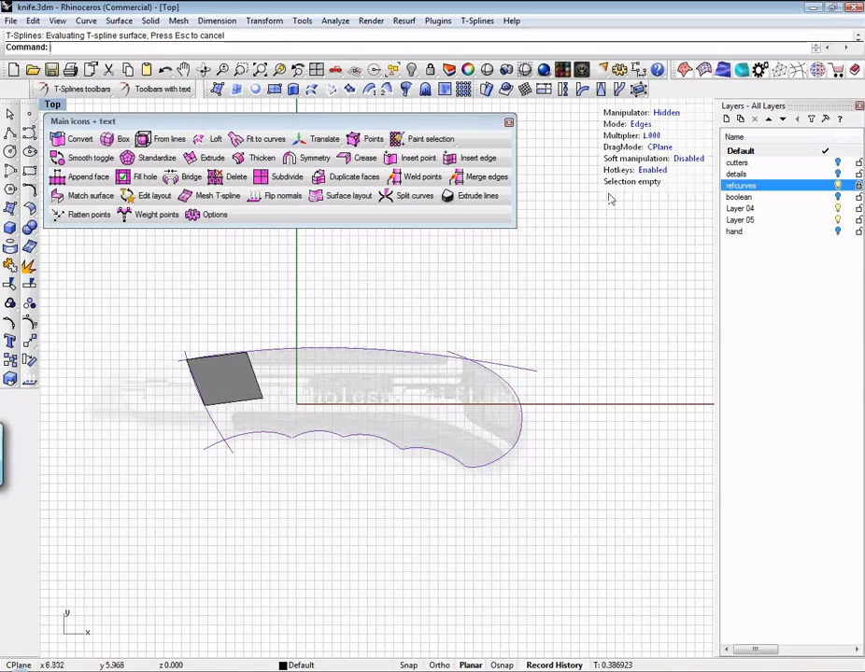
Extrude the face's rear edge four times along the top reference curve to form a strip of five faces.
left_click(639, 124)
left_click(642, 125)
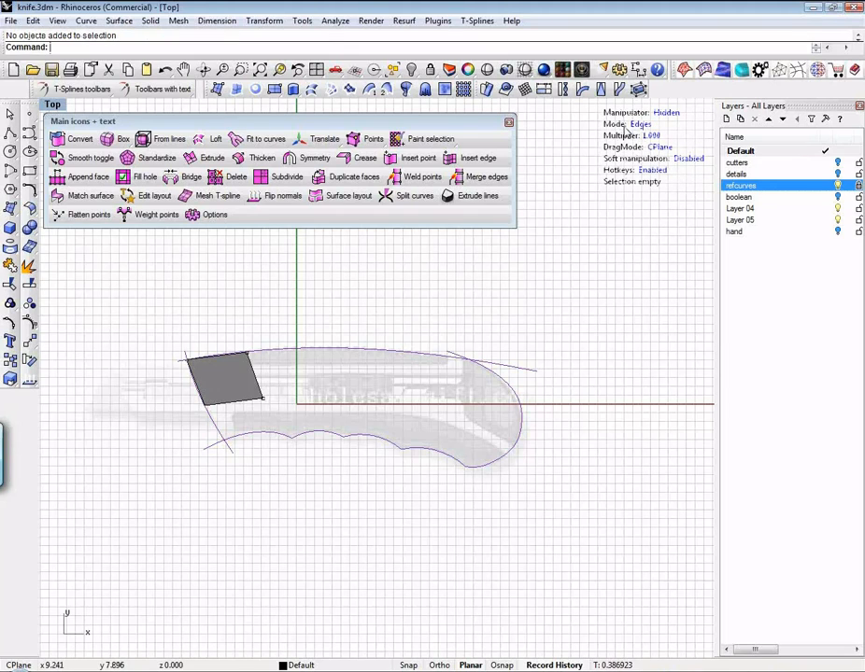
left_click(253, 378)
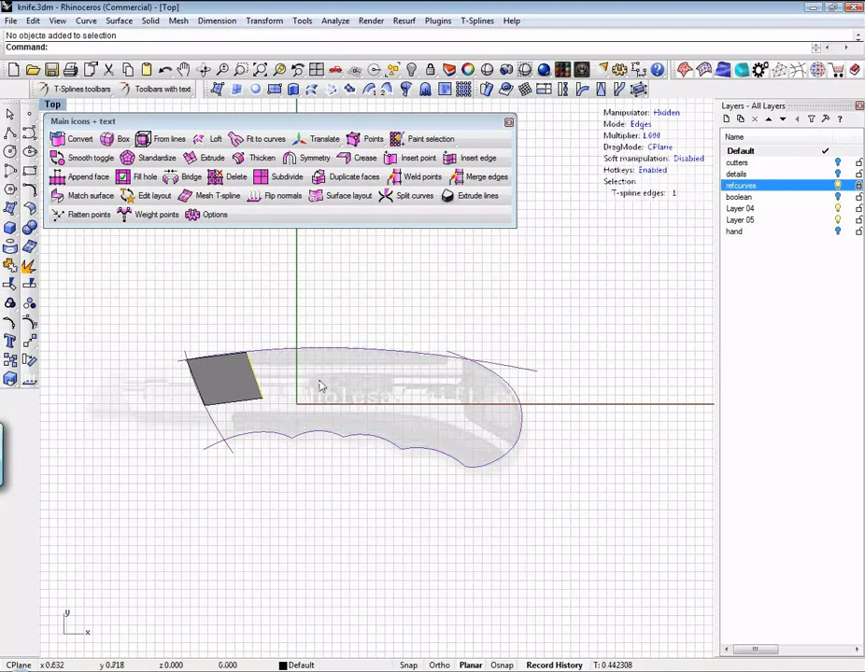
left_click(667, 112)
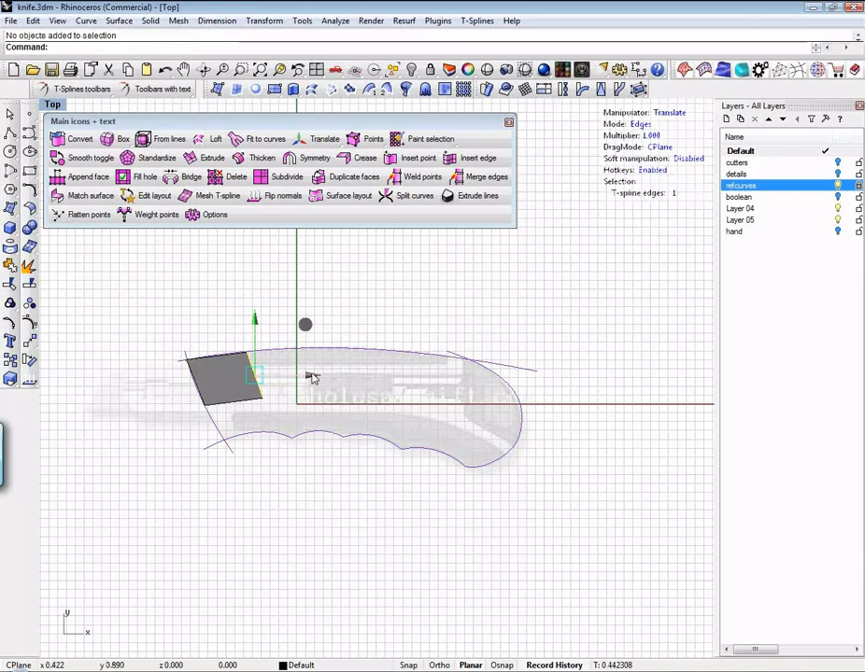
left_click_drag(311, 377, 360, 372)
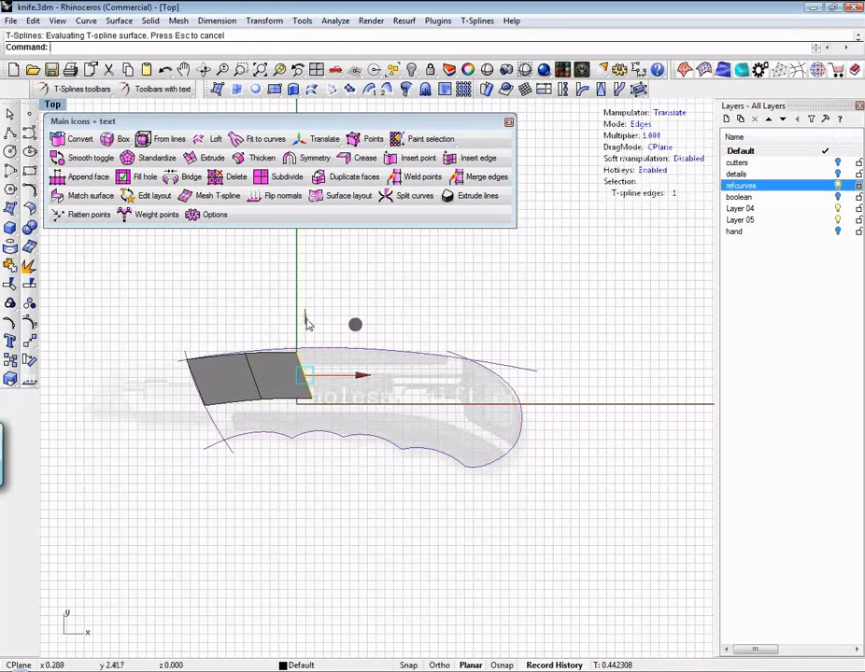
left_click_drag(307, 317, 416, 318)
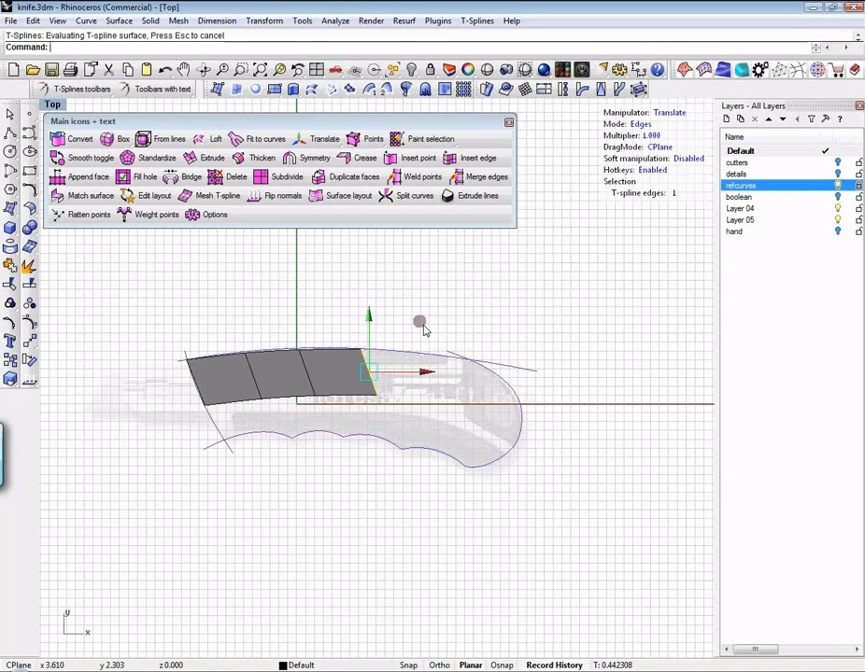
left_click_drag(421, 323, 505, 332, "alt")
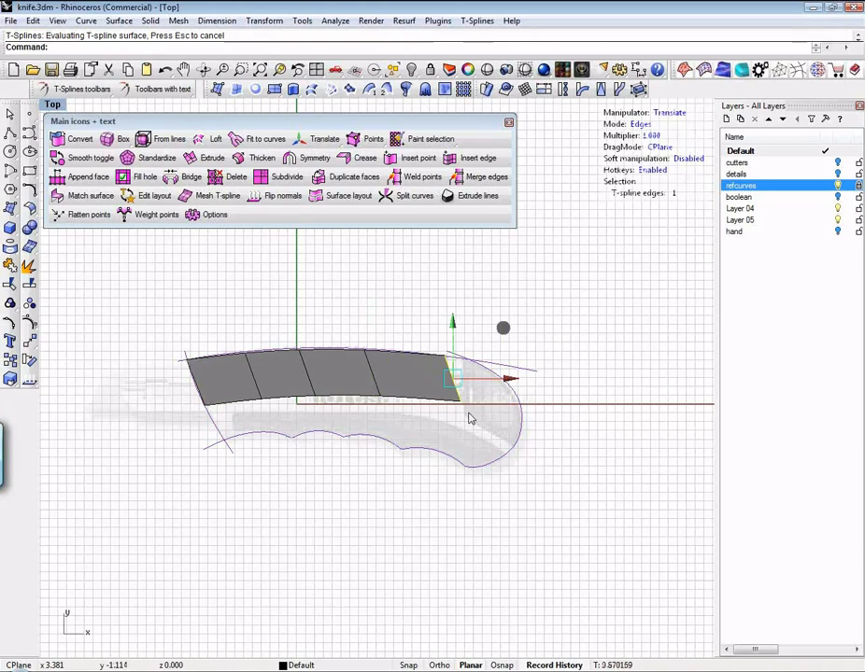
left_click_drag(503, 328, 552, 353)
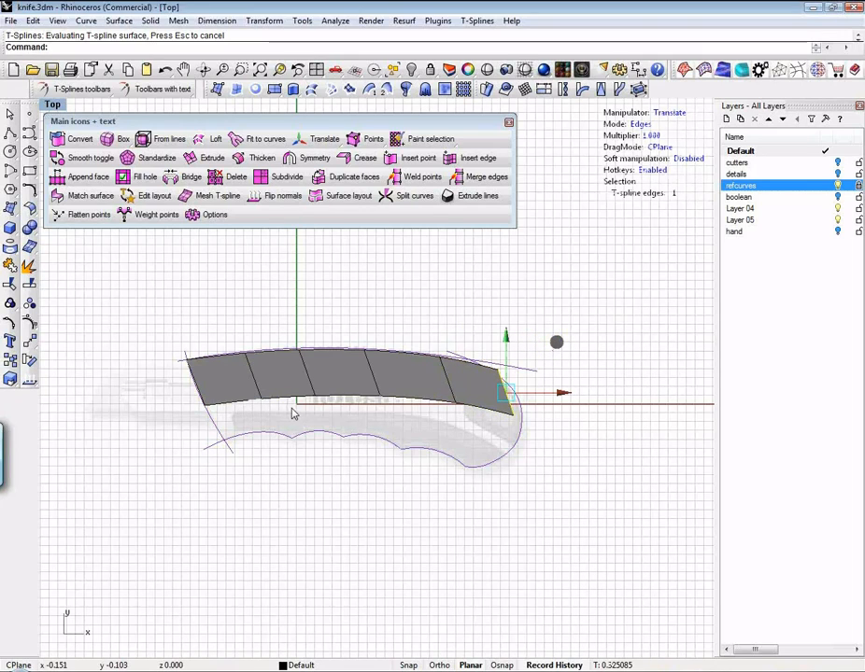
Shift both vertices between the first and second faces and the upper vertex between the second and third faces rearward along the strip.
key("a")
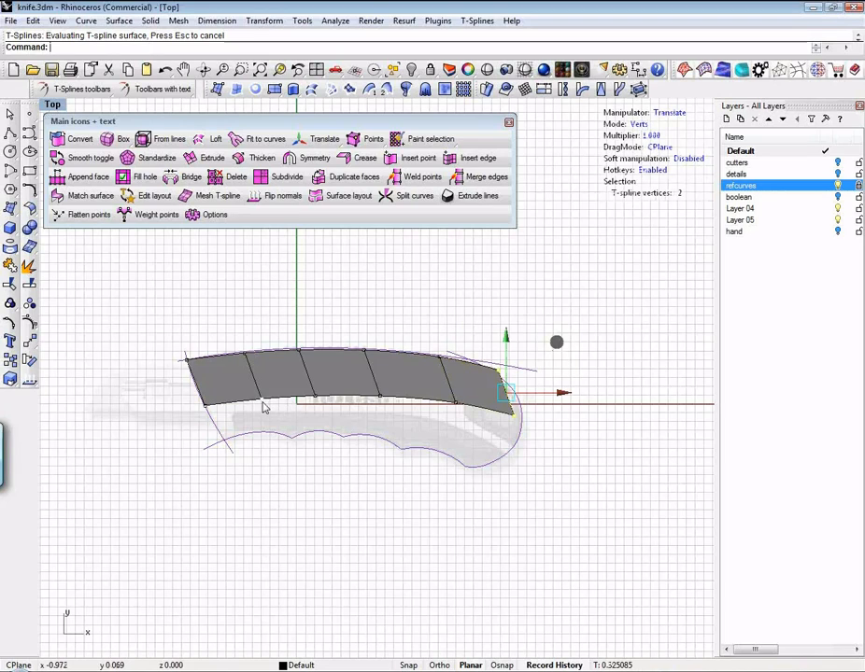
mouse_move(264, 407)
left_mouse_down()
mouse_move(278, 398)
mouse_move(274, 405)
left_mouse_up()
left_click(213, 324)
left_click(249, 357)
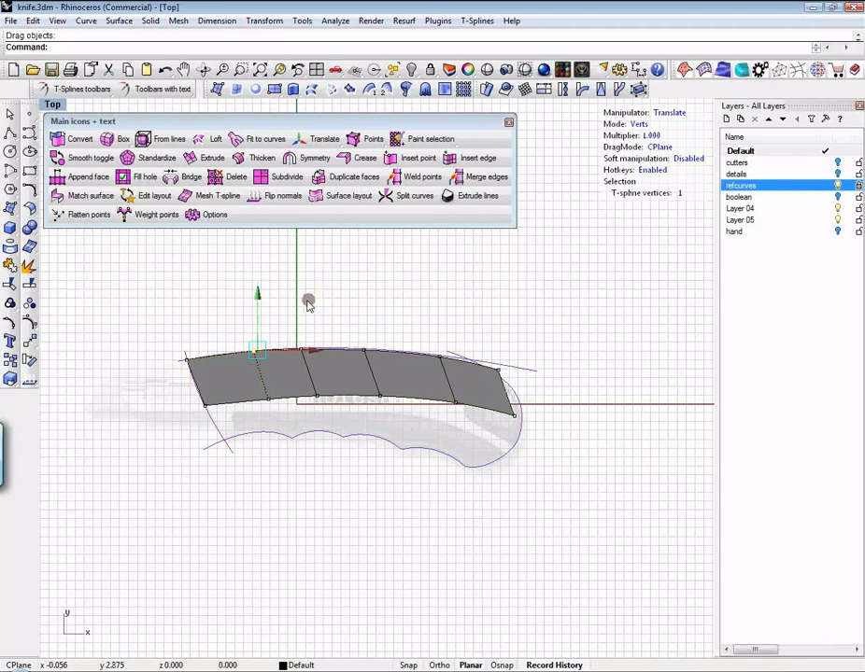
left_click(366, 306)
left_click(303, 351)
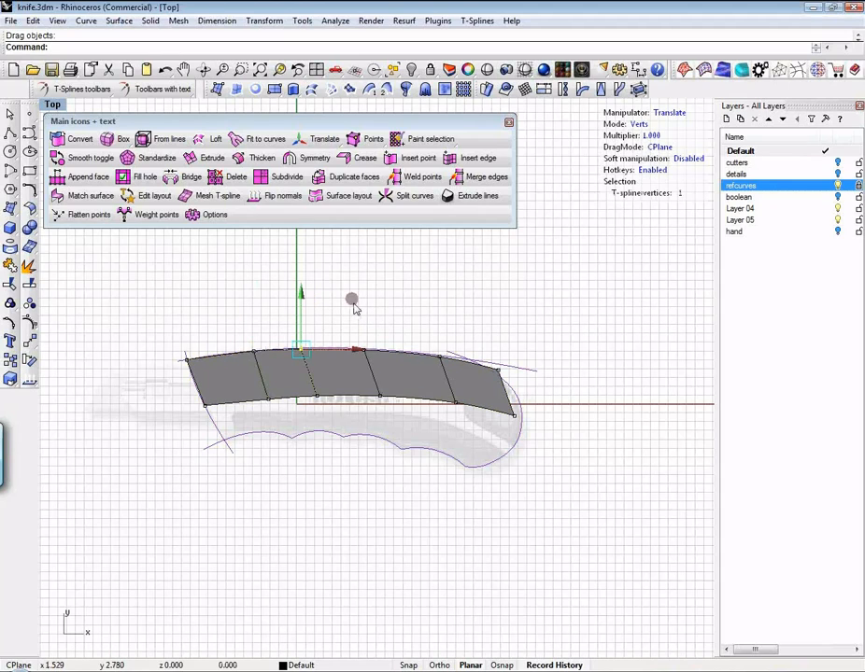
left_click(268, 301)
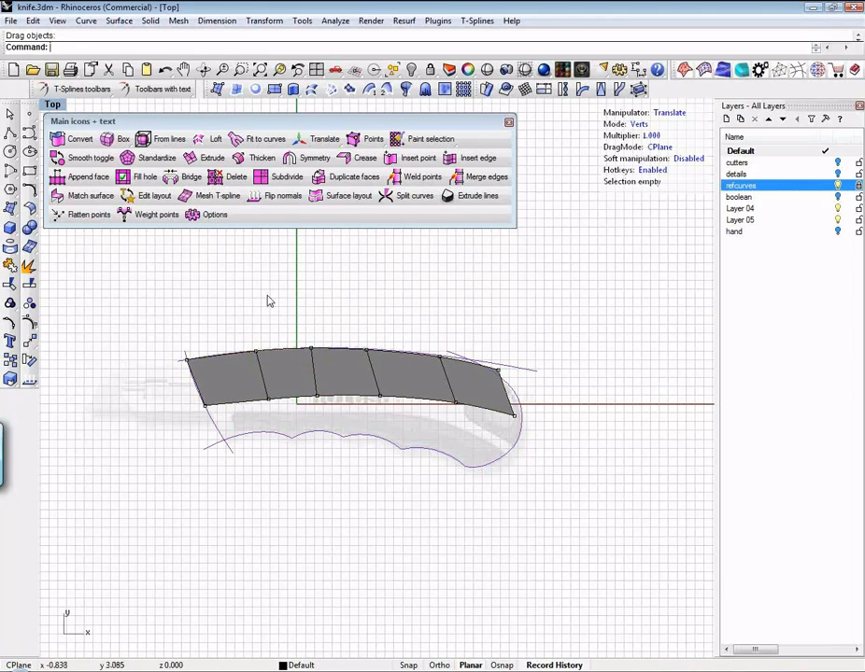
Move the lower vertex between the second and third faces and the upper vertex between the third and fourth faces rearward.
left_click(314, 401)
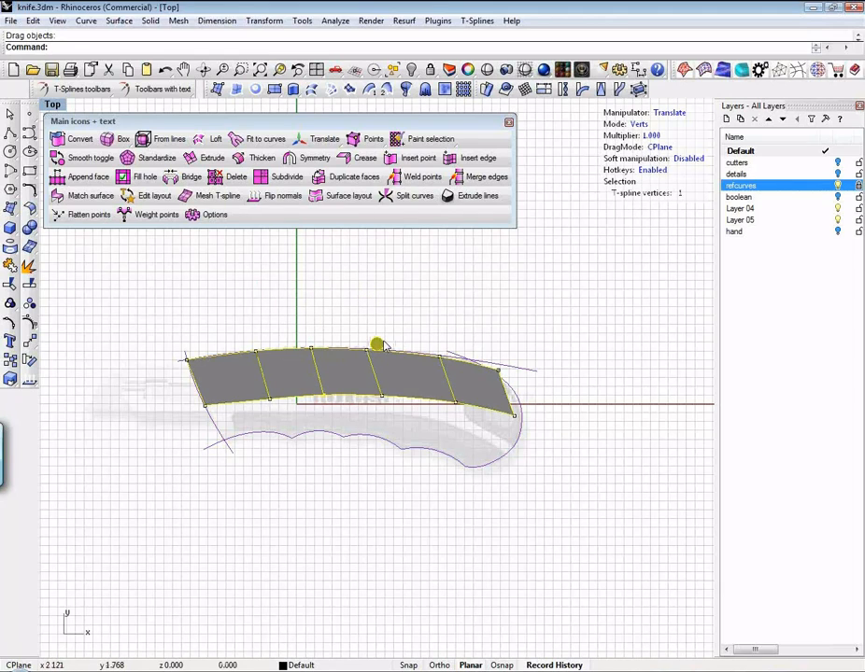
left_click(430, 319)
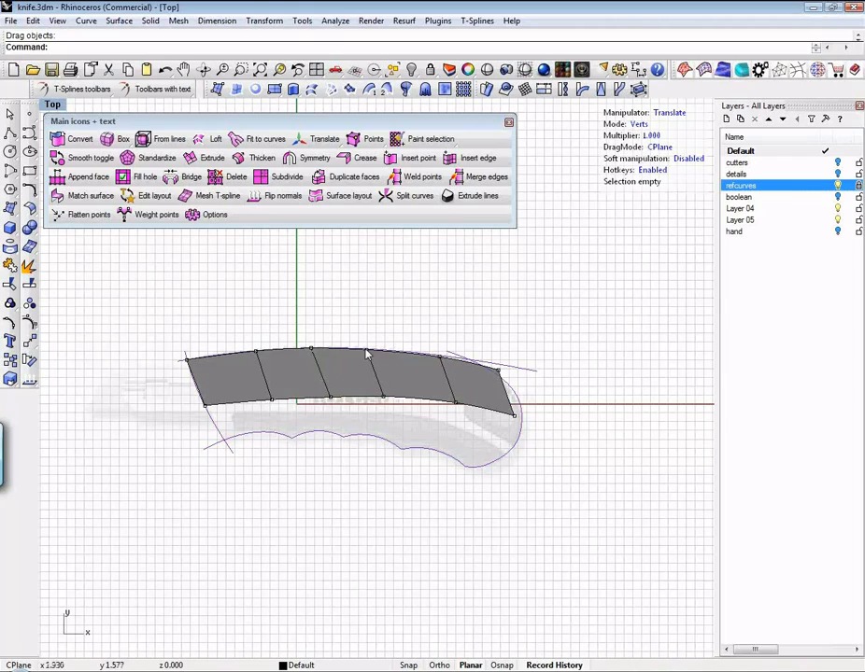
left_click(366, 353)
left_click_drag(418, 300, 435, 298)
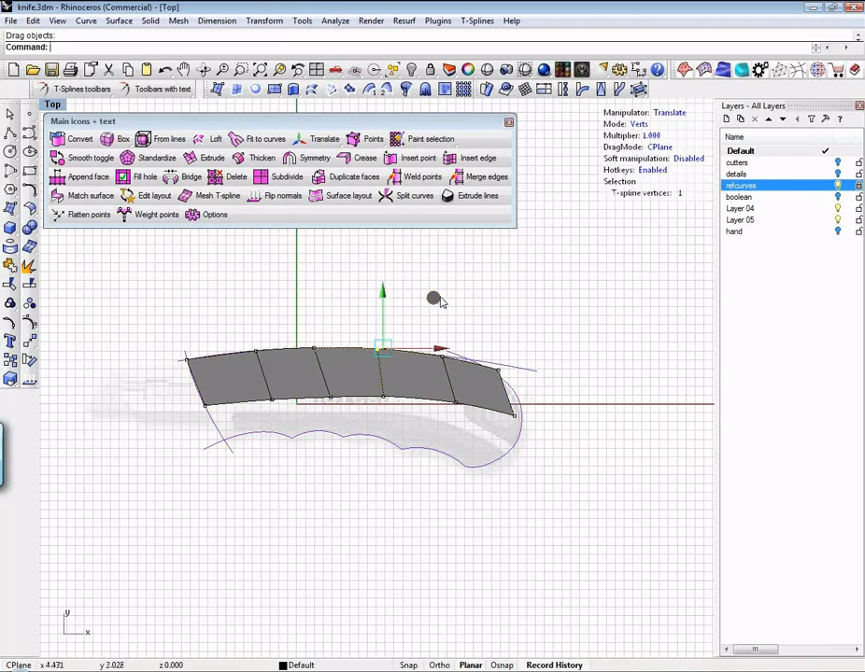
Move the rear end's upper vertex outward onto the top reference curve and its lower vertex inward so the end edge slants.
left_click(505, 343)
left_click_drag(499, 370, 524, 371)
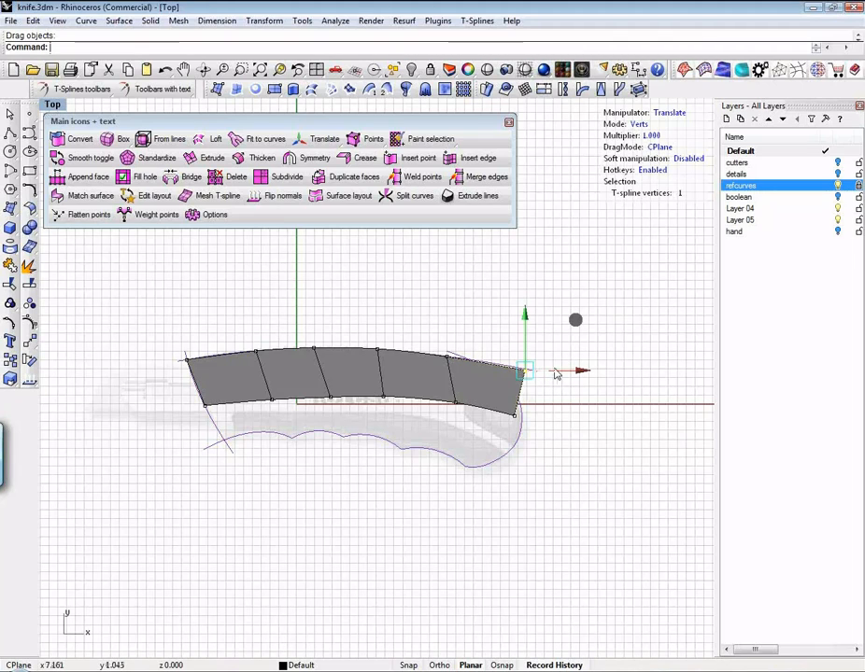
left_click_drag(574, 321, 555, 320)
left_click(515, 418)
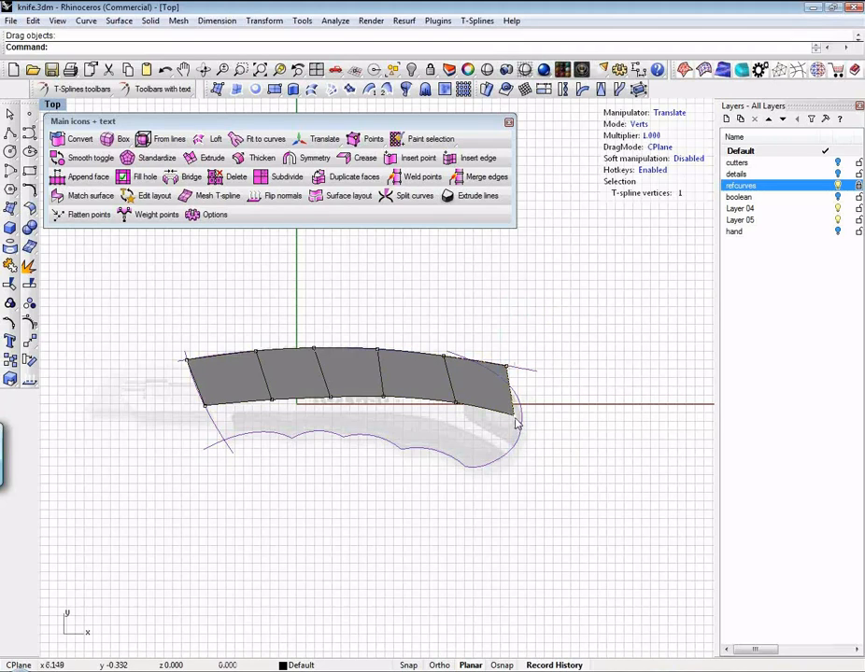
left_click_drag(566, 367, 543, 365)
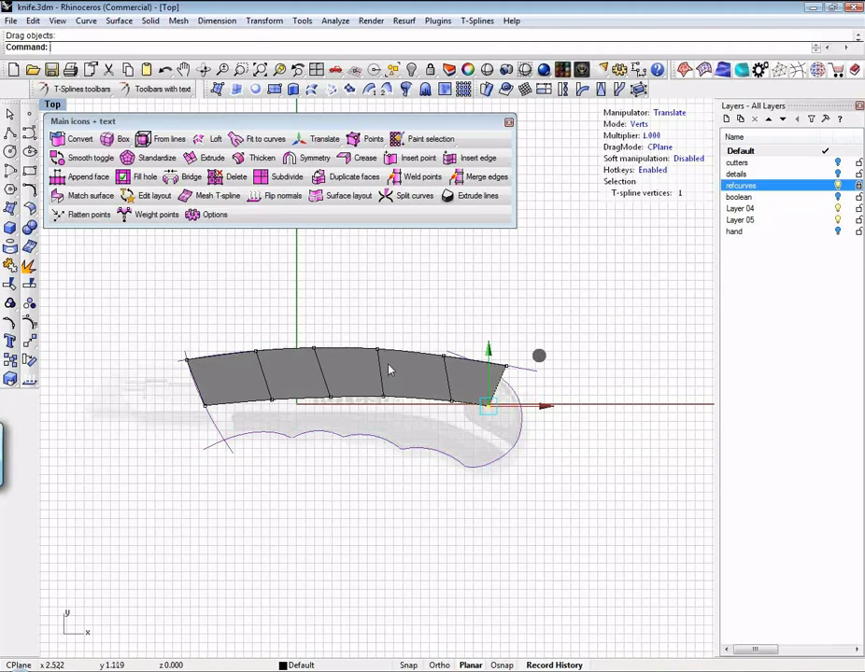
Move the cross edge between the third and fourth faces slightly toward the handle's rear end.
left_click(638, 125)
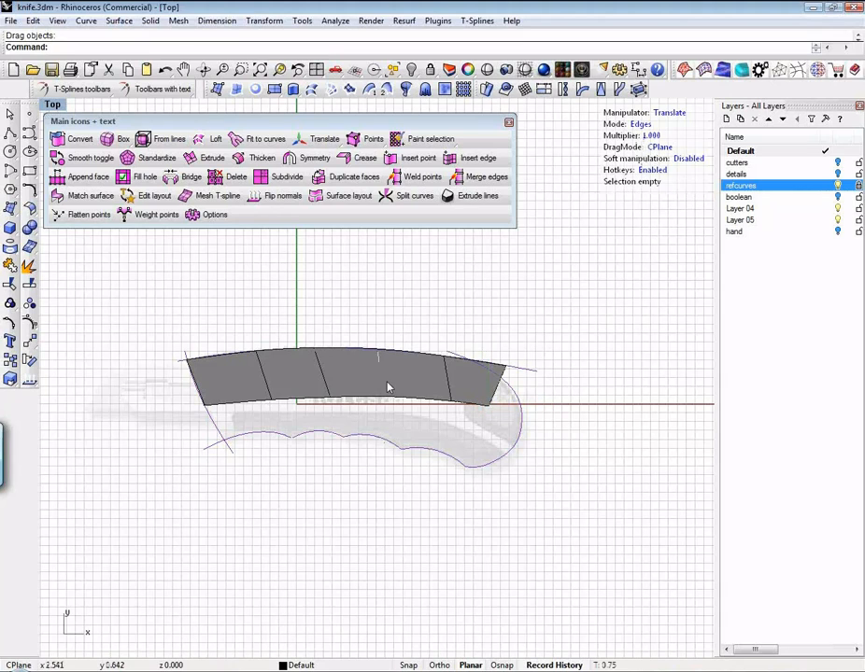
left_click(382, 378)
left_click_drag(441, 325, 454, 327)
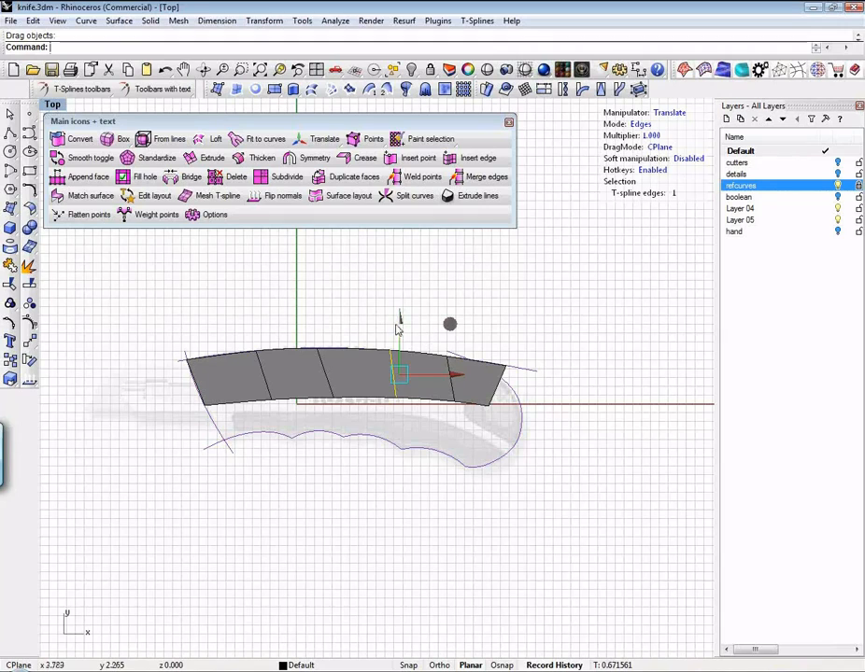
key("Escape")
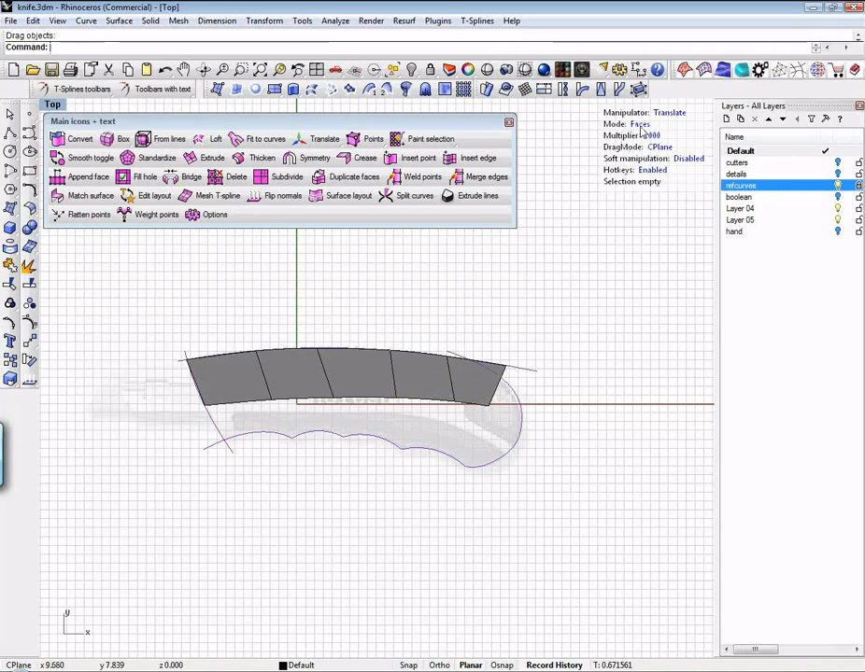
Move the upper vertices of the strip's inner cross edges rearward along the top reference curve to even out the face spacing.
left_click(639, 125)
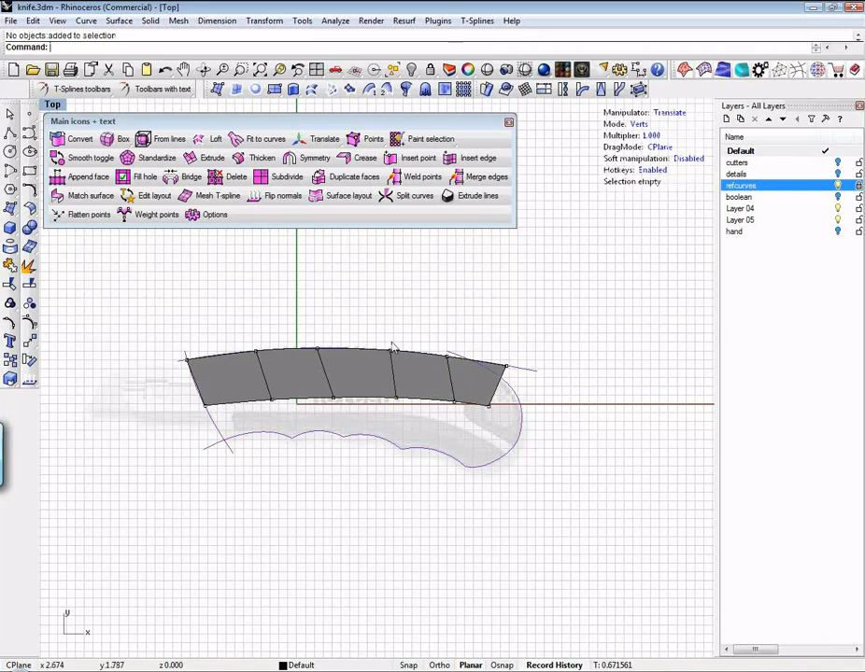
left_click(393, 352)
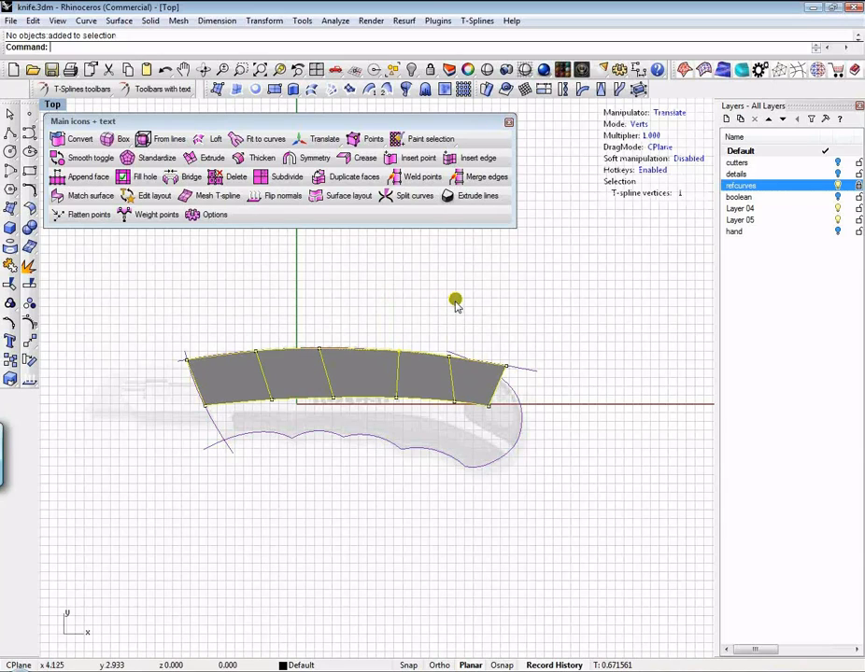
left_click(322, 351)
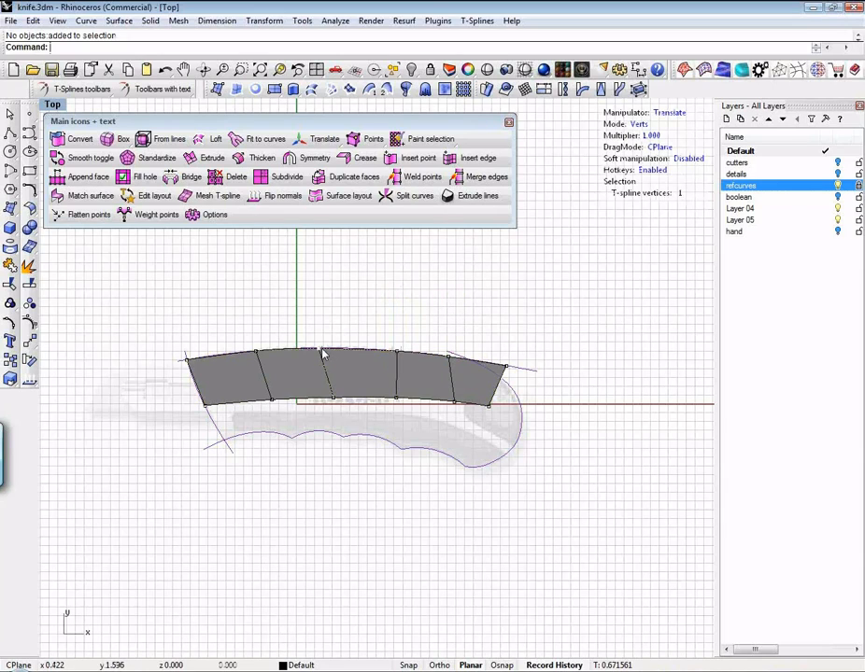
left_click(391, 299)
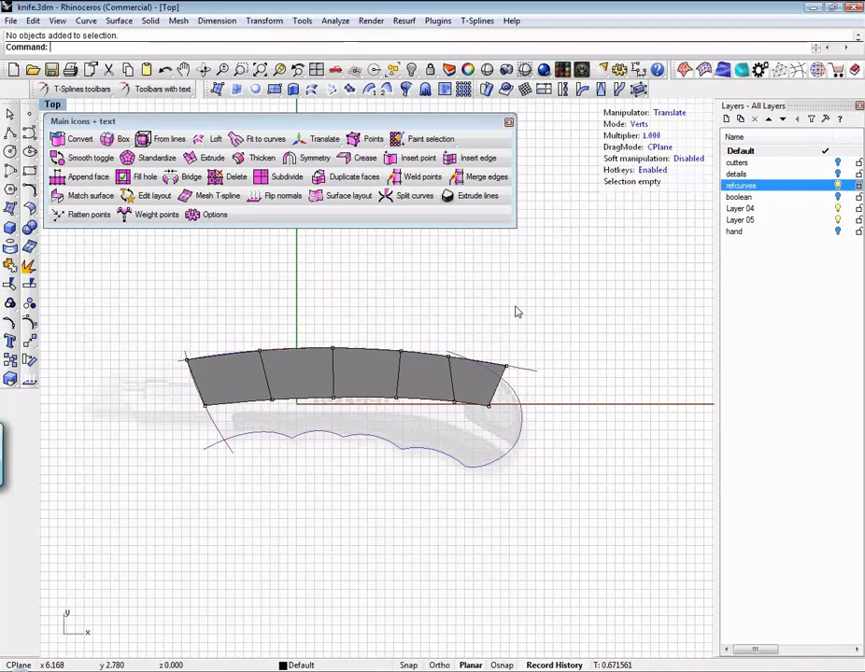
left_click(457, 357)
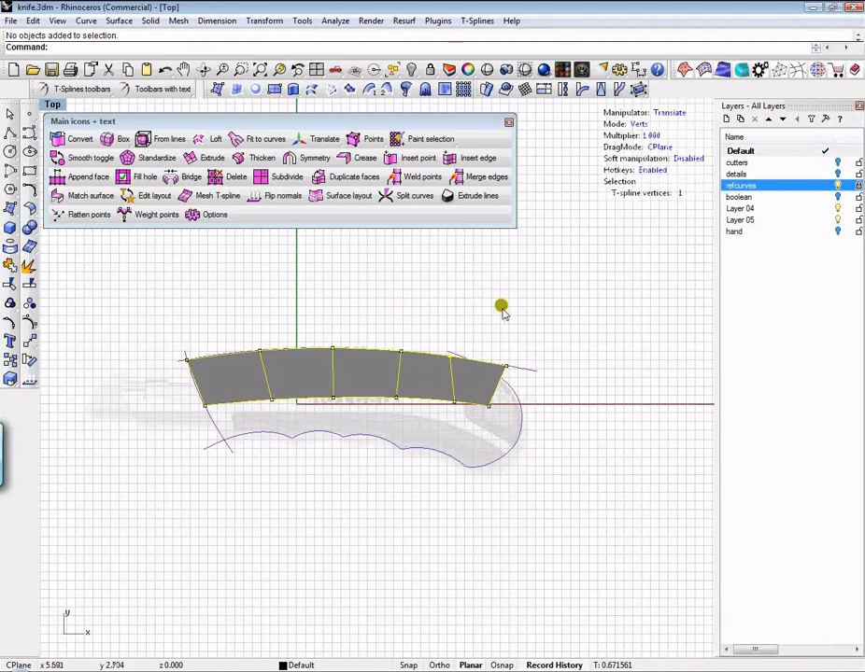
left_click(519, 313)
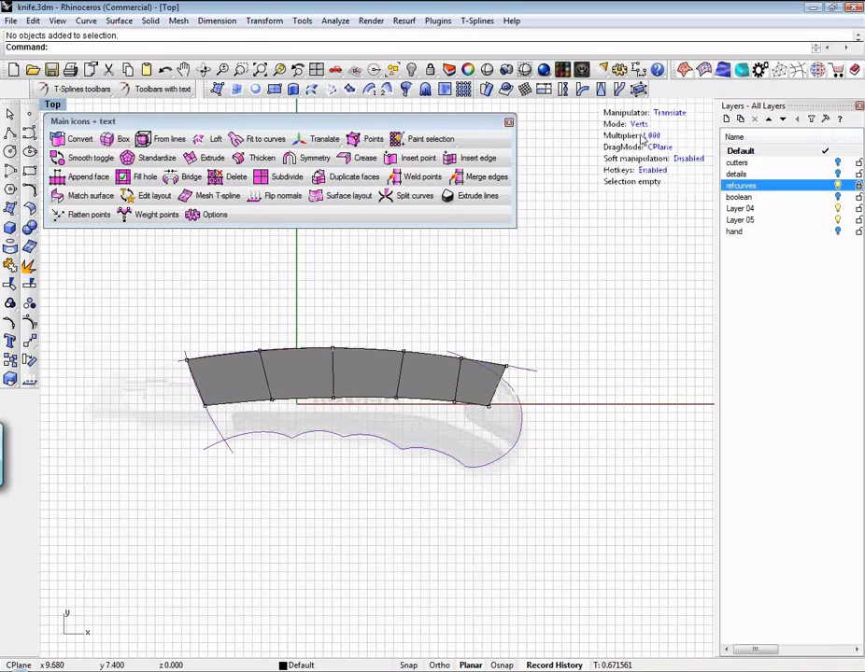
Extrude the strip's rear end edge outward and downward to add a sixth face at the handle's rear curve.
left_click(509, 399)
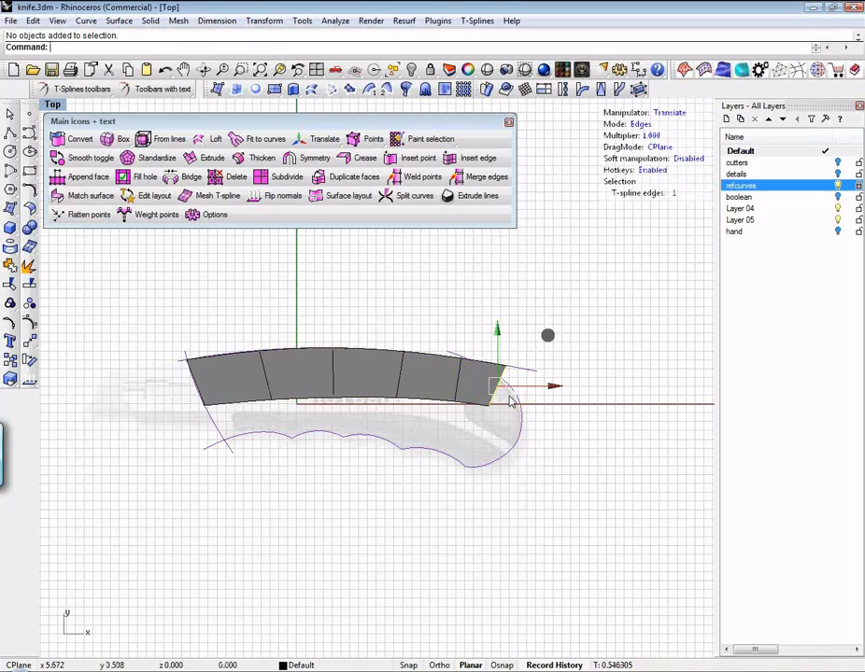
left_click_drag(551, 338, 586, 363, "alt")
left_click(537, 477)
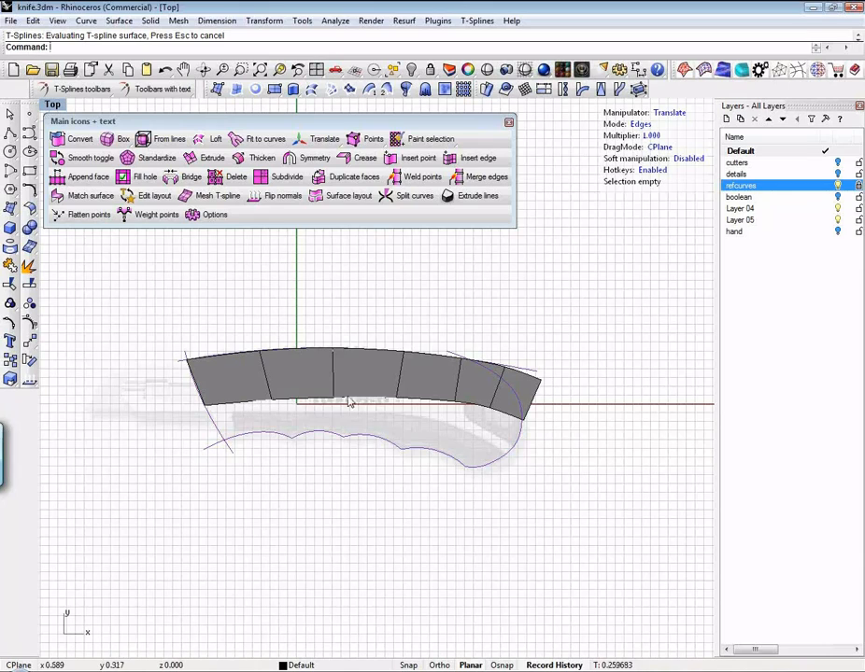
Extrude the strip's whole lower edge chain down toward the lower reference curve as a second face row and show it in wireframe.
left_click(238, 404)
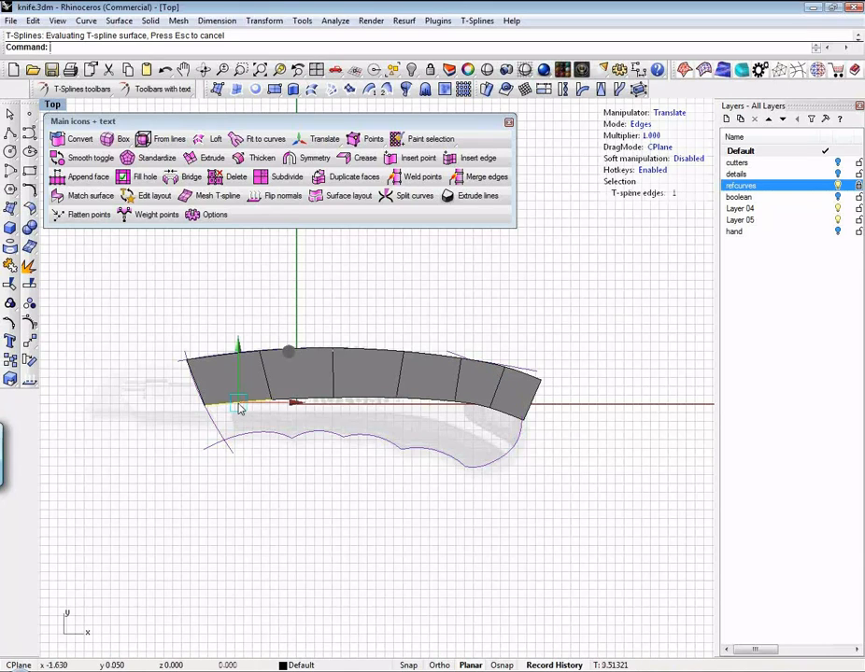
left_click(331, 401)
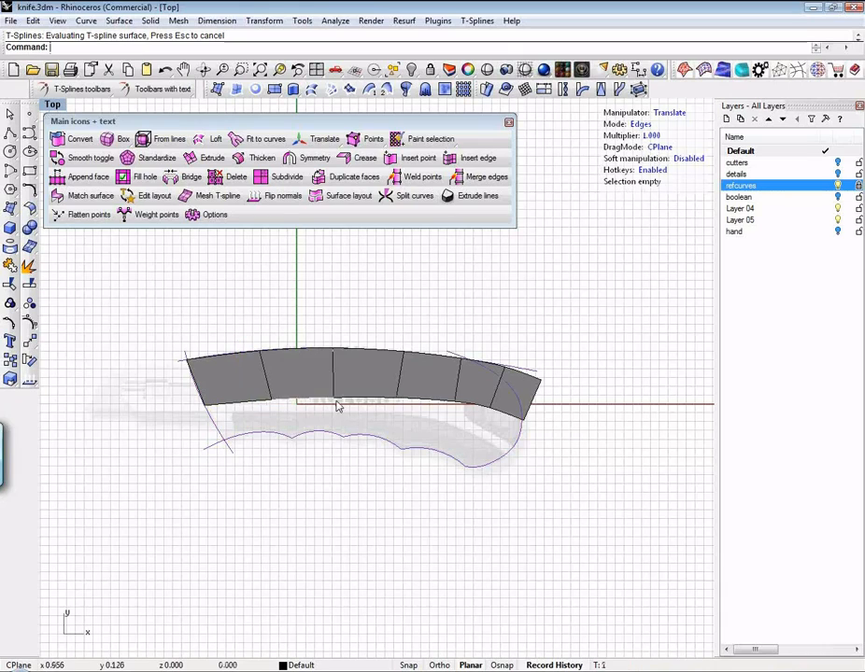
double_click(240, 406)
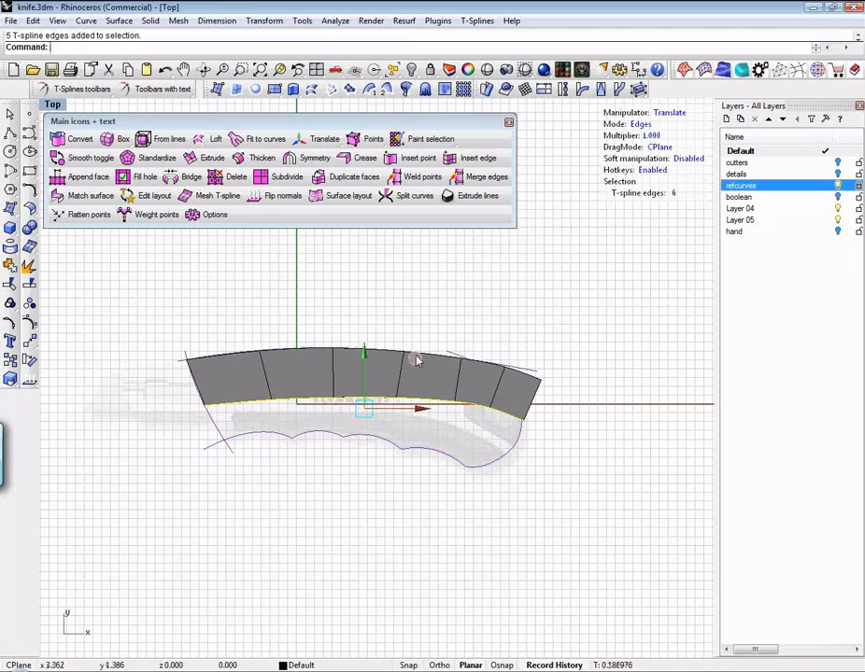
left_click_drag(364, 356, 432, 400, "alt")
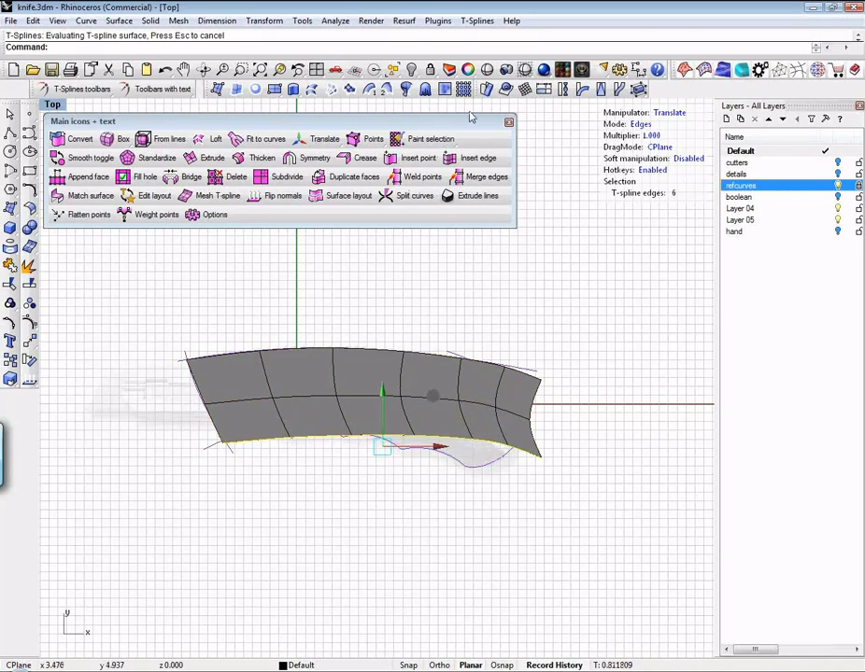
right_click(527, 69)
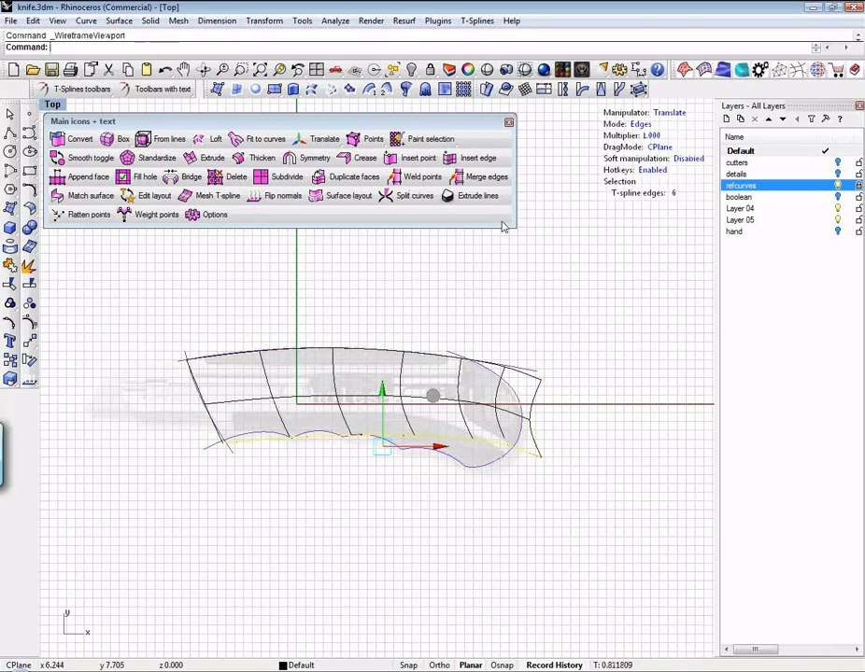
left_click(408, 482)
scroll(409, 450, "up", 1)
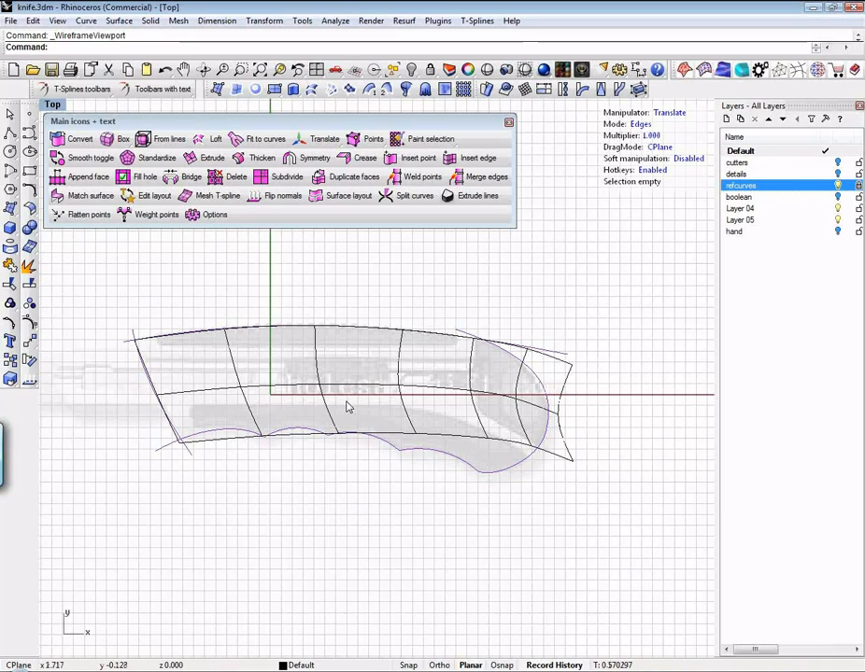
Create a T-spline box with 2 faces in each direction around the strip's front part in the perspective view.
type("P")
key("Return")
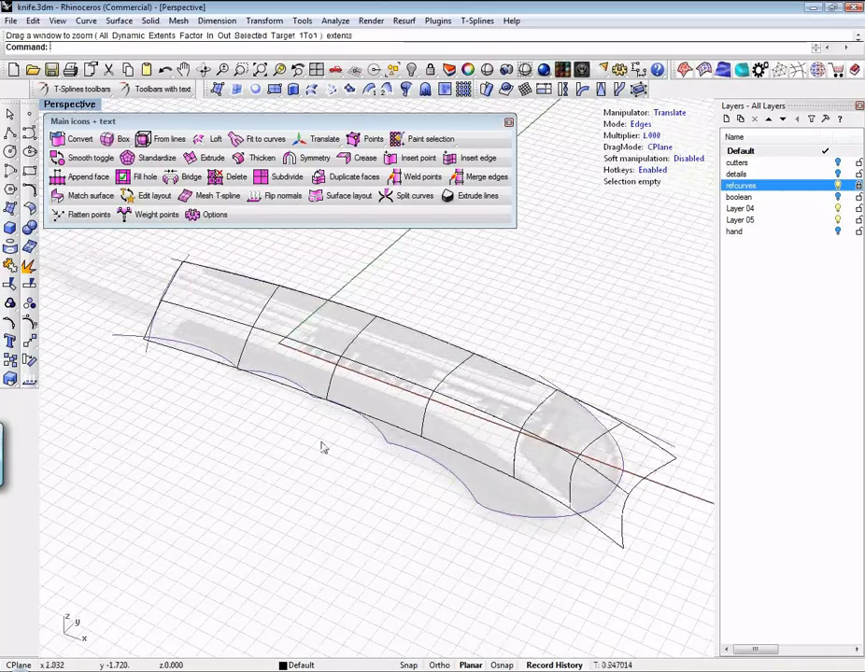
scroll(322, 448, "down", 5)
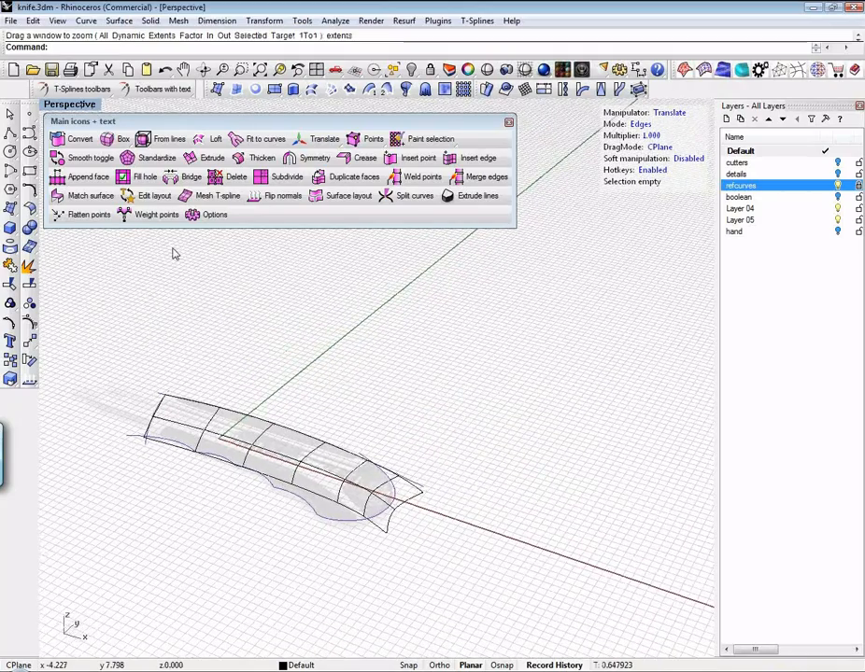
left_click(109, 140)
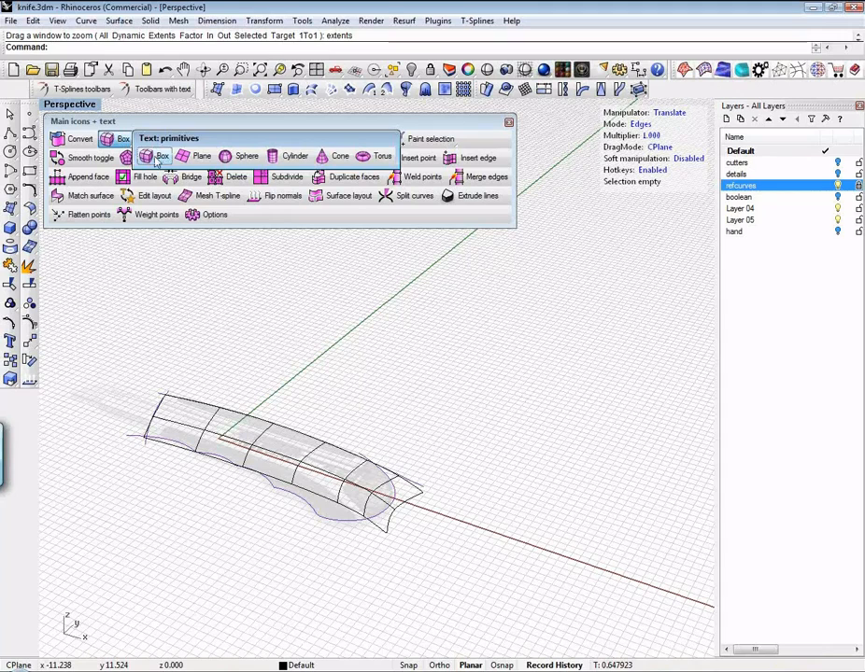
left_click(158, 159)
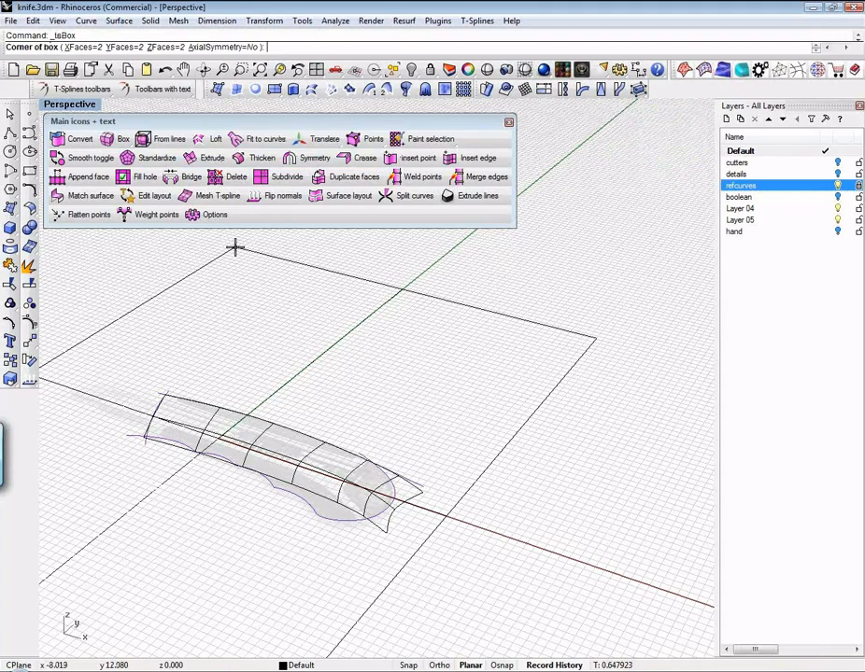
left_click(323, 407)
left_click(295, 394)
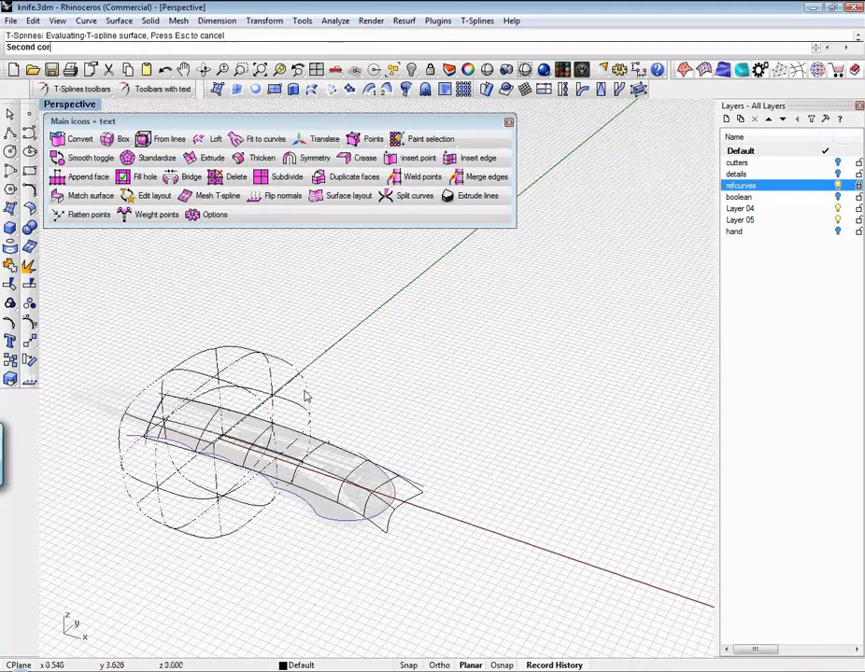
left_click(297, 379)
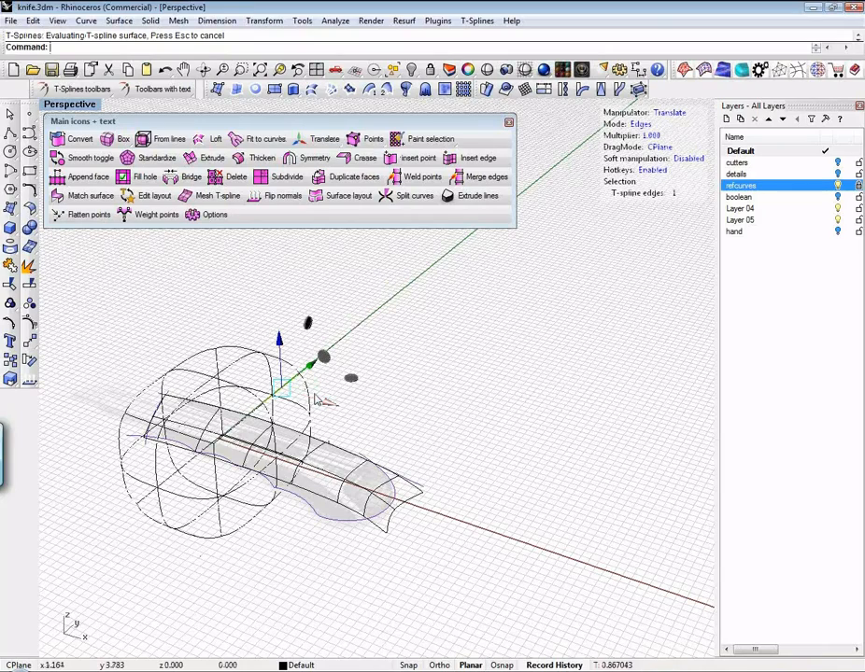
left_click(487, 70)
key("Escape")
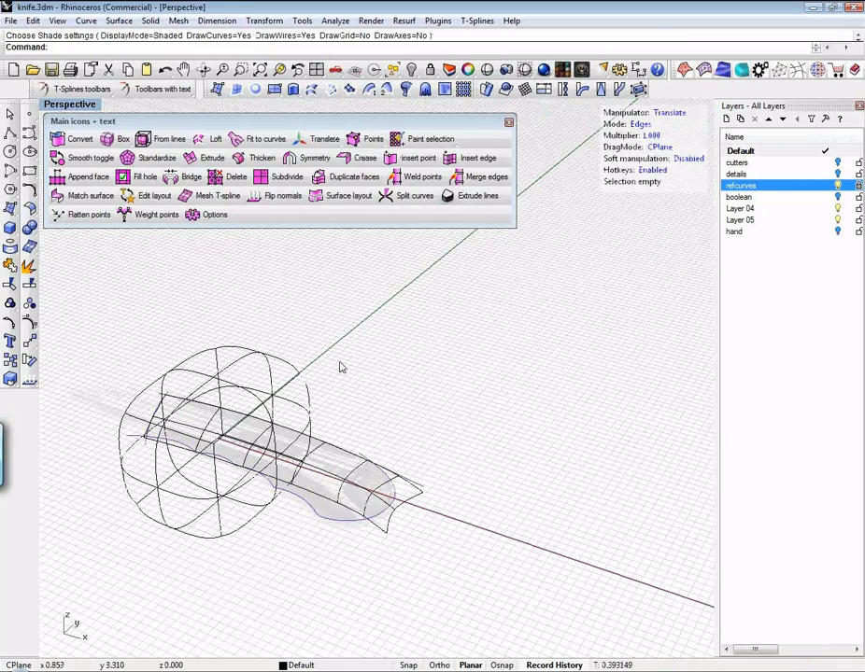
left_click(541, 72)
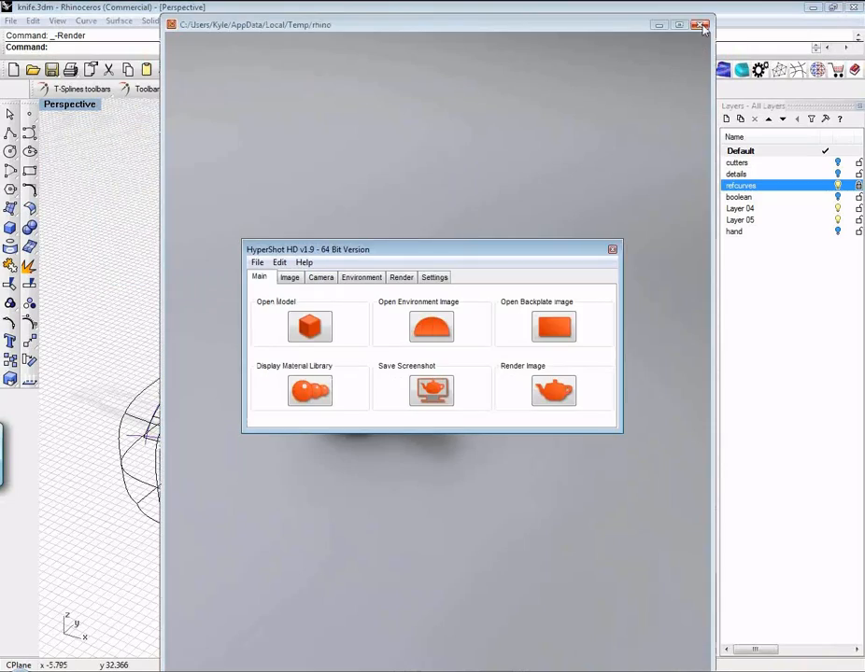
left_click(700, 26)
left_click(495, 385)
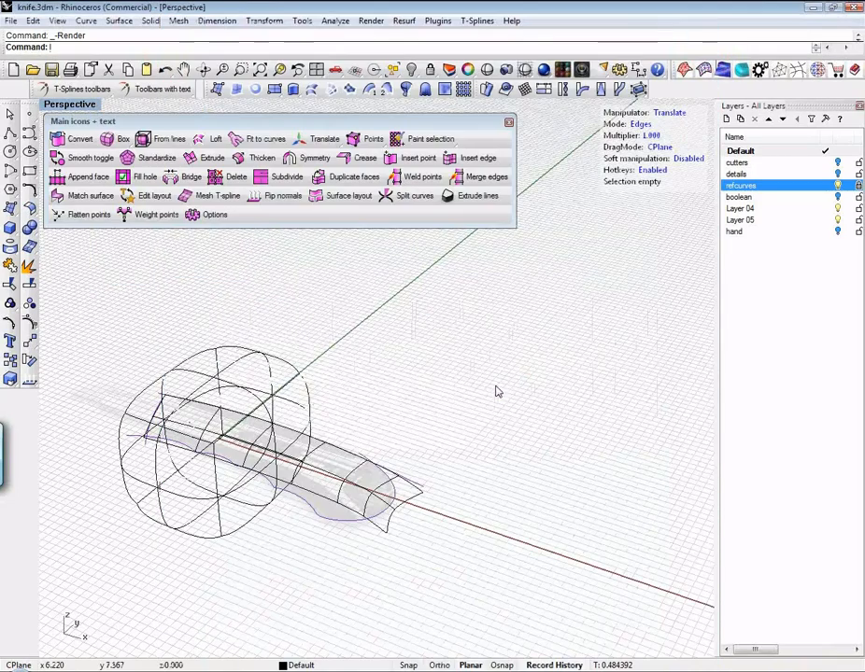
Switch the viewport to shaded display and move the T-spline box along the y axis, clear of the handle strip.
left_click(521, 71)
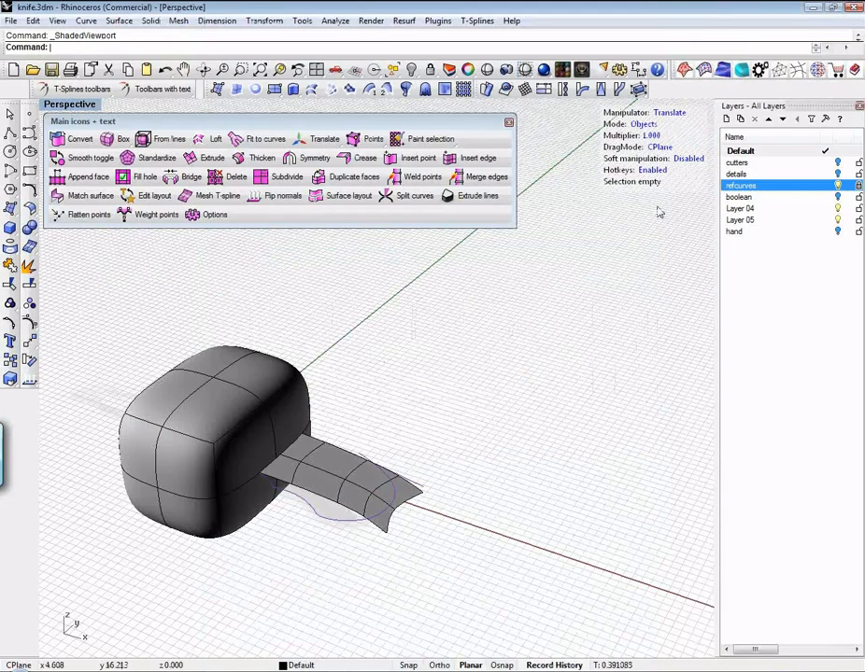
left_click(283, 401)
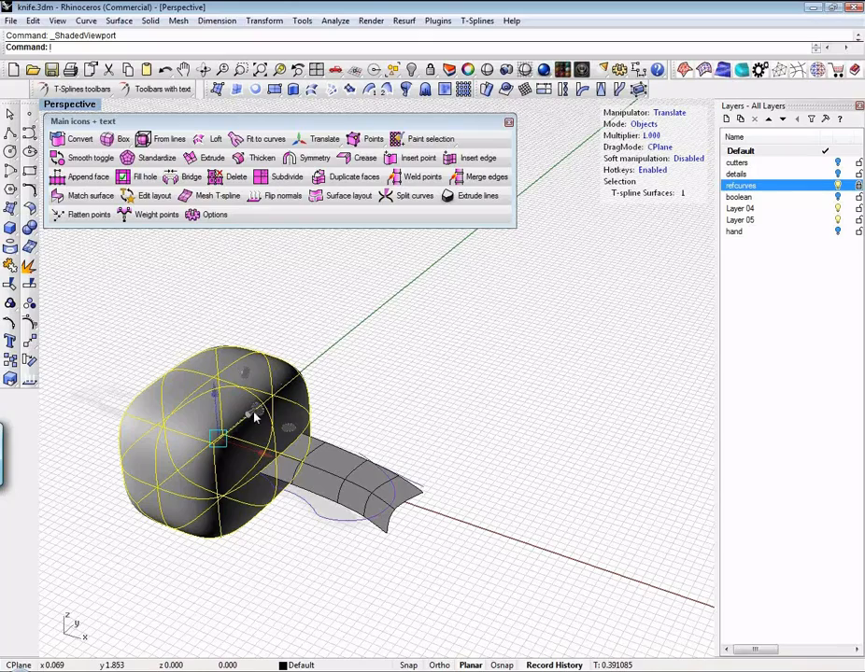
left_click_drag(254, 417, 404, 305)
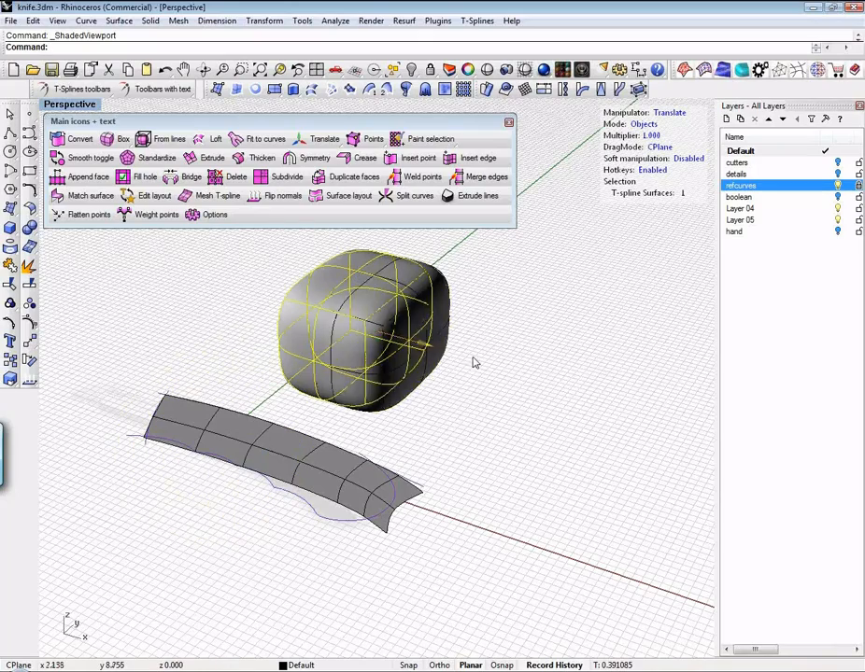
left_click_drag(474, 362, 579, 449)
right_click_drag(579, 448, 474, 505)
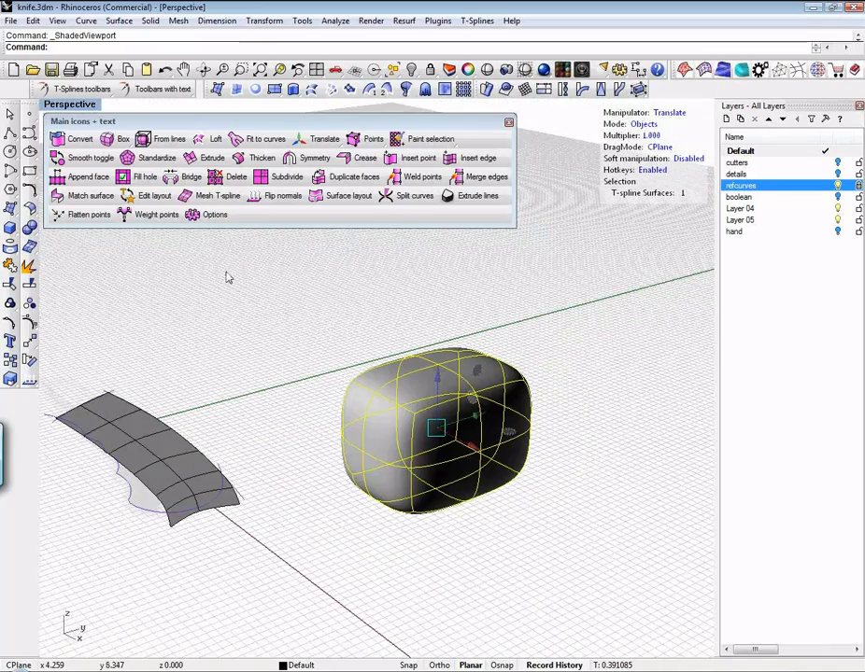
Toggle the T-spline box from its smooth surface to its flat-faced control mesh.
left_click(80, 160)
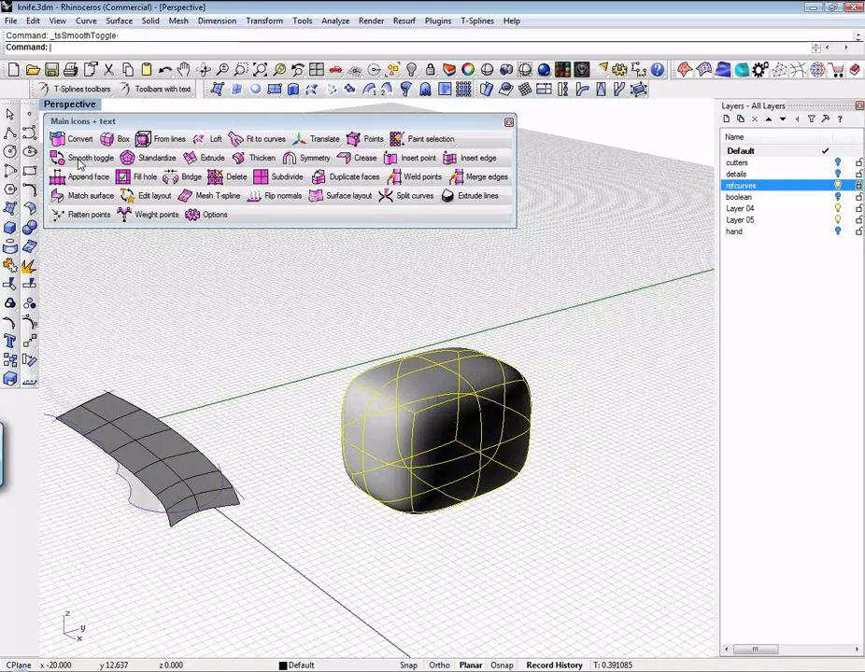
right_click_drag(302, 380, 261, 349)
left_click(261, 350)
right_click_drag(282, 399, 300, 408)
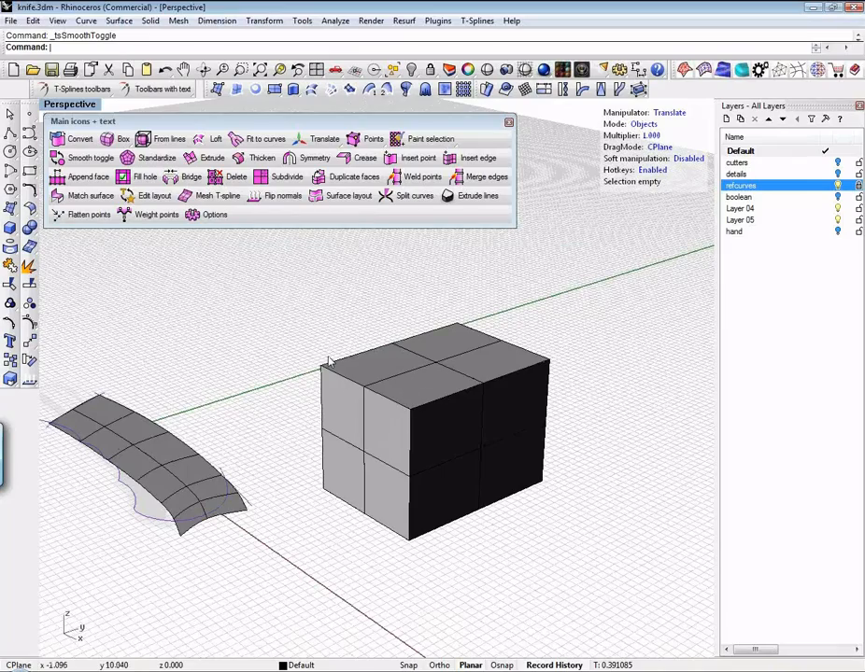
right_click_drag(289, 342, 361, 369)
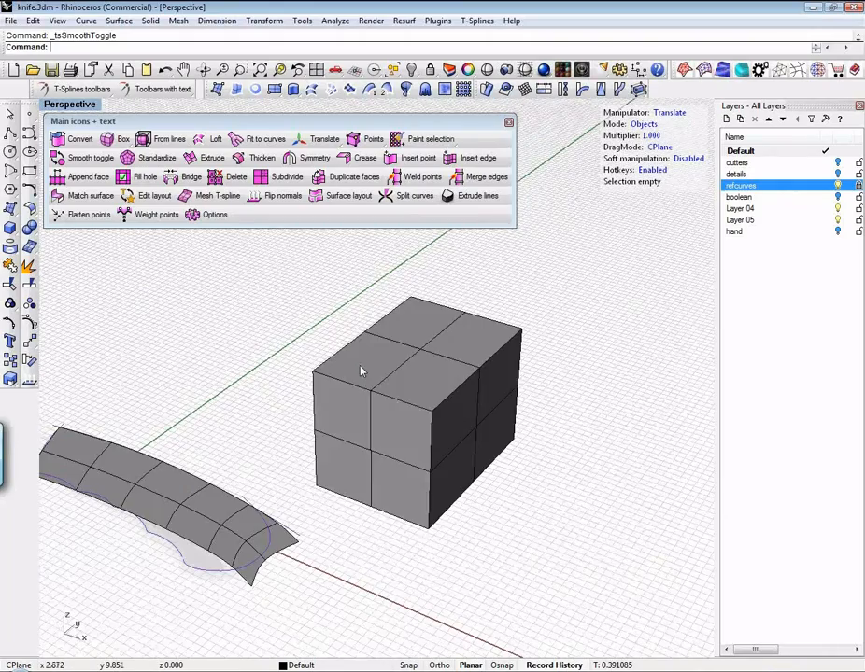
Raise one top corner vertex of the box mesh and the adjacent vertex midway along its top edge.
left_click(415, 410)
right_click_drag(415, 411, 479, 401)
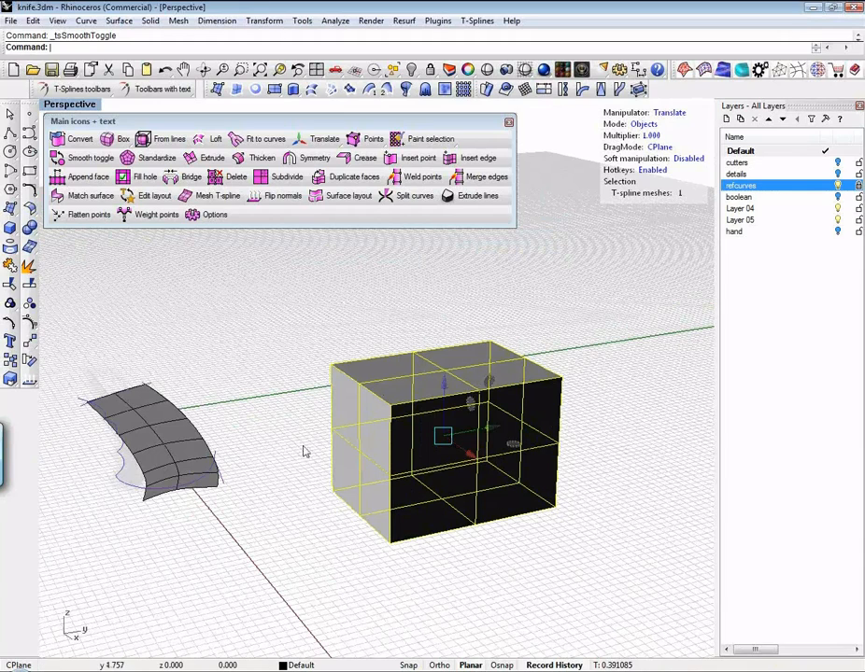
key("a")
left_click(334, 363)
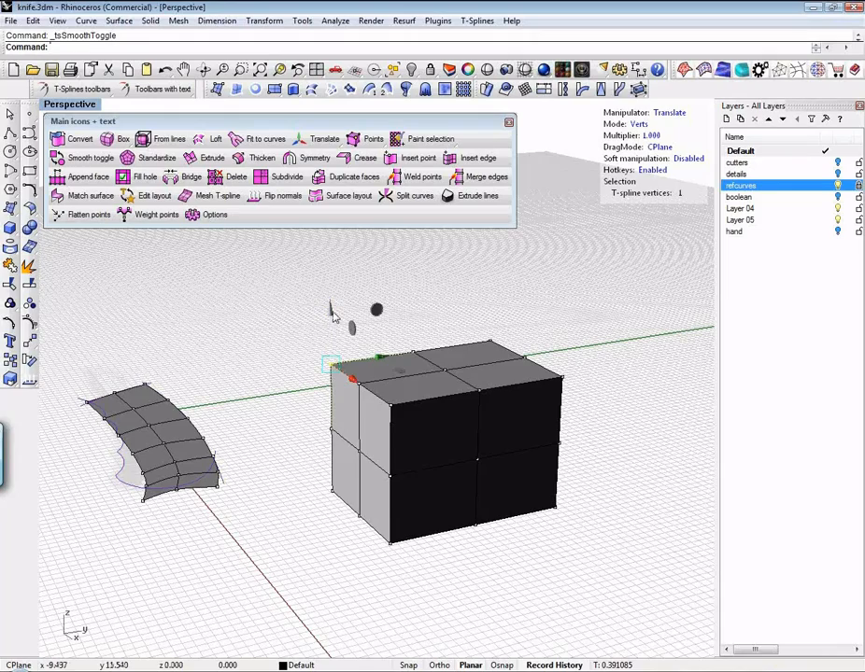
left_click_drag(332, 306, 333, 243)
right_click_drag(498, 376, 433, 393)
left_click(462, 365)
left_click_drag(464, 307, 465, 271)
right_click_drag(296, 355, 434, 371)
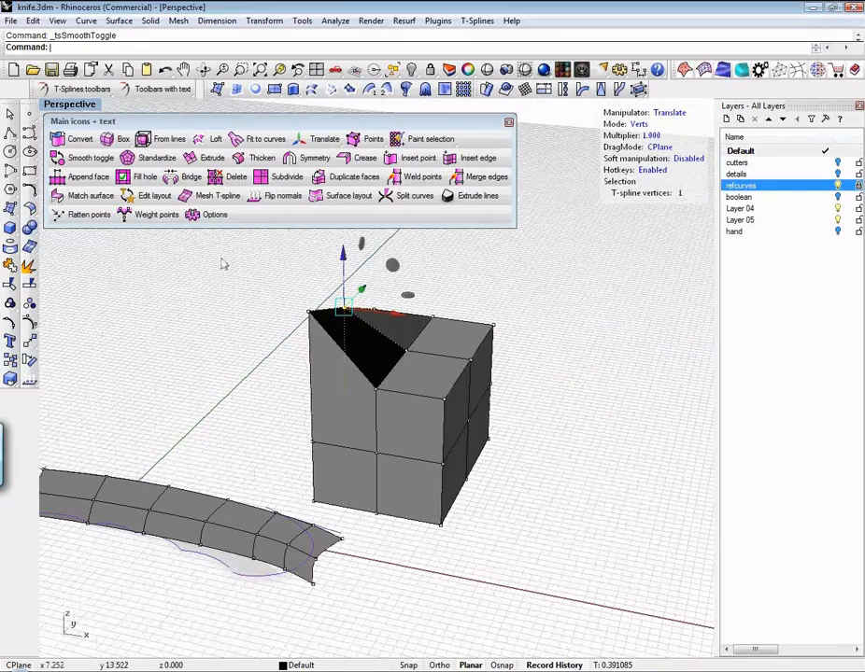
Toggle the reshaped box back to its smooth T-spline surface and orbit around it to examine the form.
left_click(86, 160)
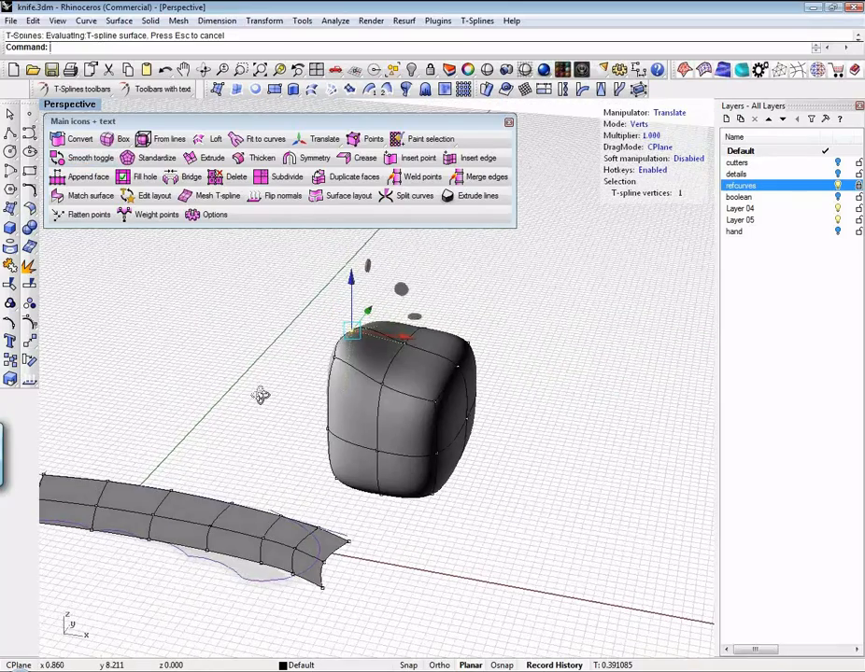
mouse_move(261, 396)
right_mouse_down()
mouse_move(365, 399)
mouse_move(168, 364)
mouse_move(196, 377)
mouse_move(319, 396)
mouse_move(280, 383)
mouse_move(241, 390)
mouse_move(272, 400)
right_mouse_up()
left_click(309, 398)
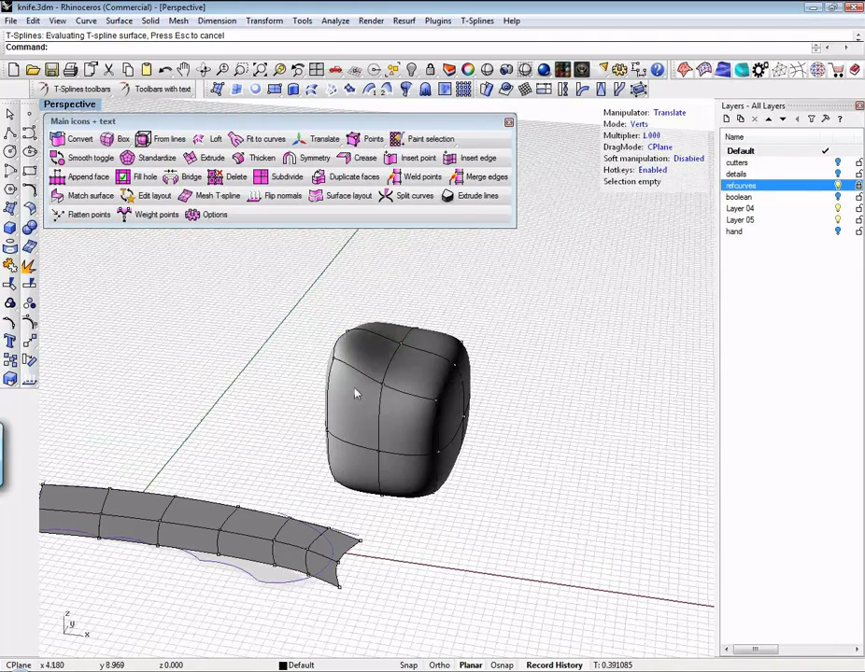
right_click_drag(353, 396, 537, 366)
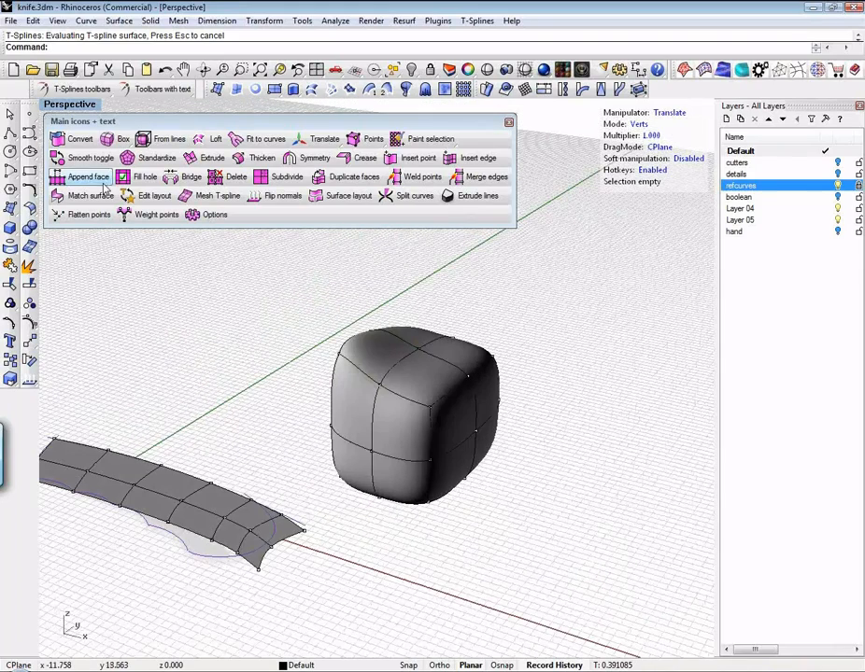
Set the edit mode to Objects and delete the T-spline box.
left_click(640, 125)
left_click(639, 125)
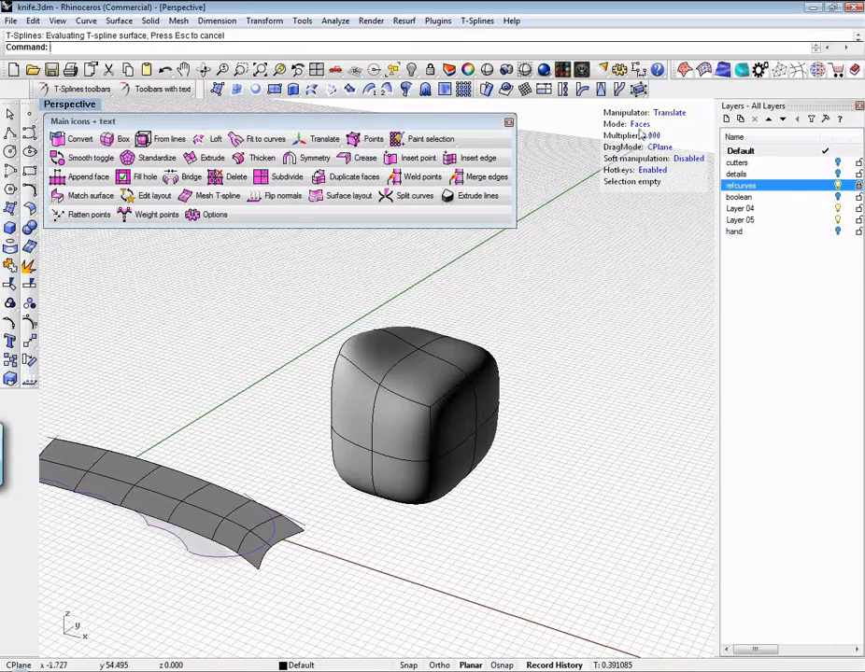
left_click(640, 126)
left_click(446, 431)
key("Delete")
Toggle the handle strip from its smooth surface to its flat-faced control mesh.
right_click_drag(392, 482, 543, 452, "shift")
left_click(372, 472)
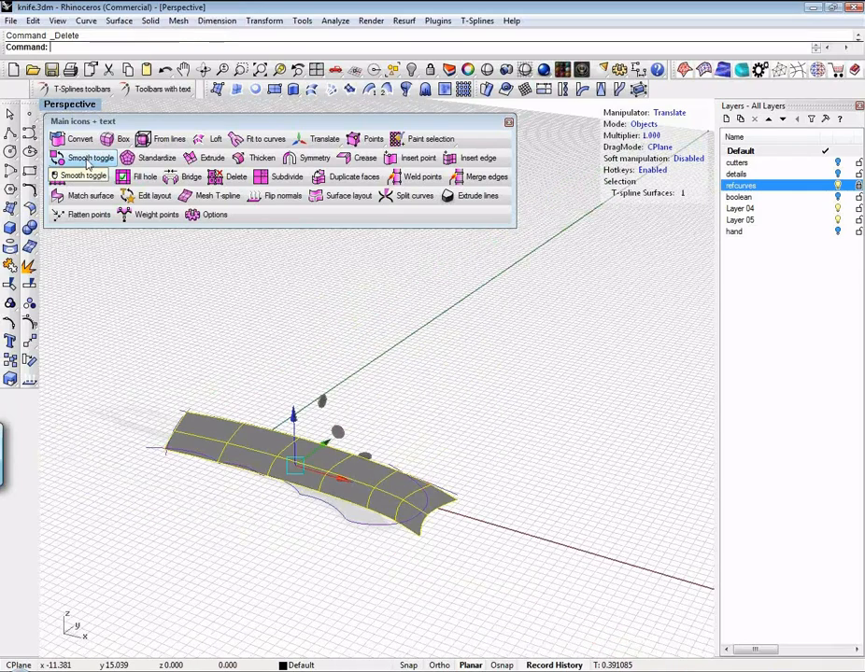
left_click(86, 159)
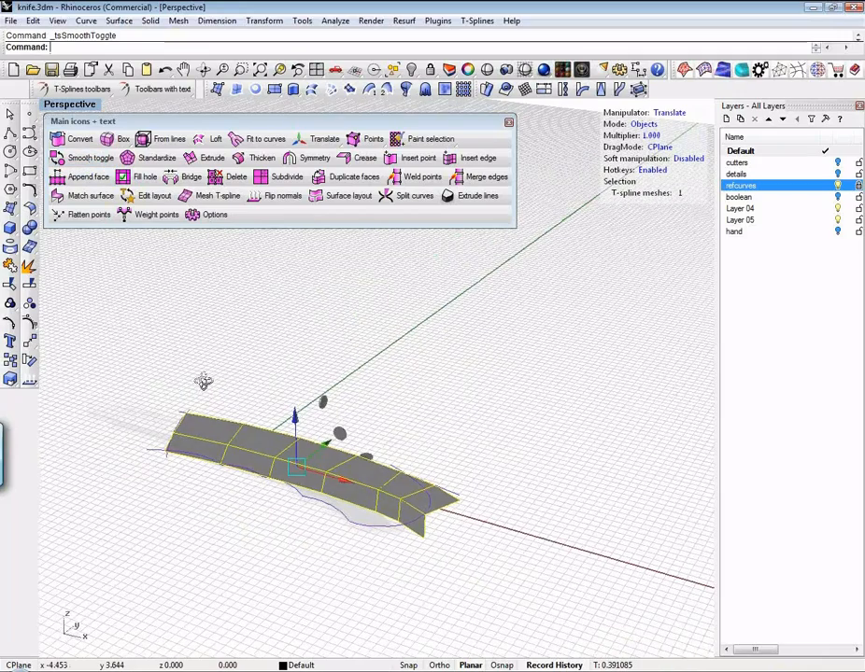
right_click_drag(203, 382, 179, 107)
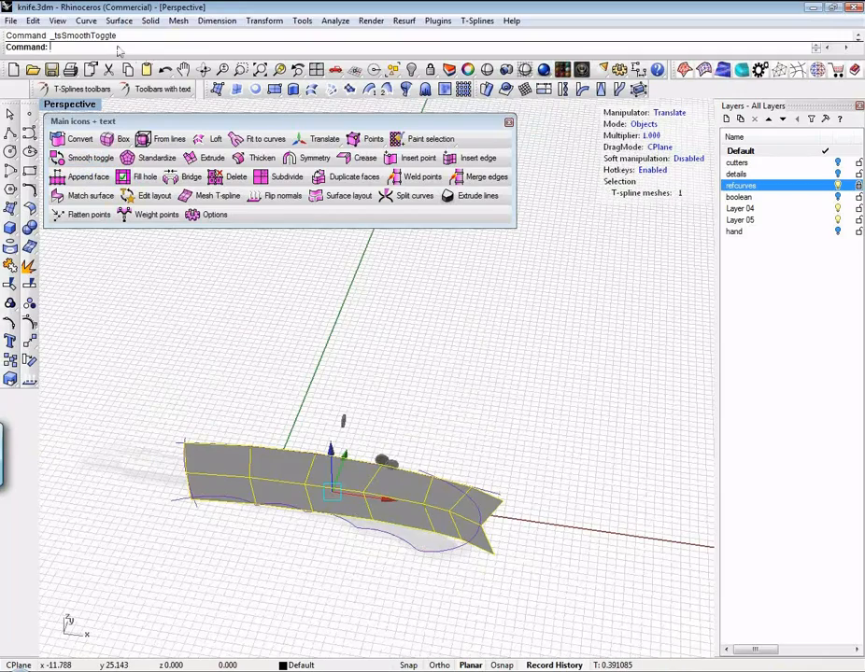
In the top view, move the second vertex of the strip's lower edge slightly down onto the reference curve's first cusp.
key("ctrl+F1")
right_click_drag(297, 454, 276, 460)
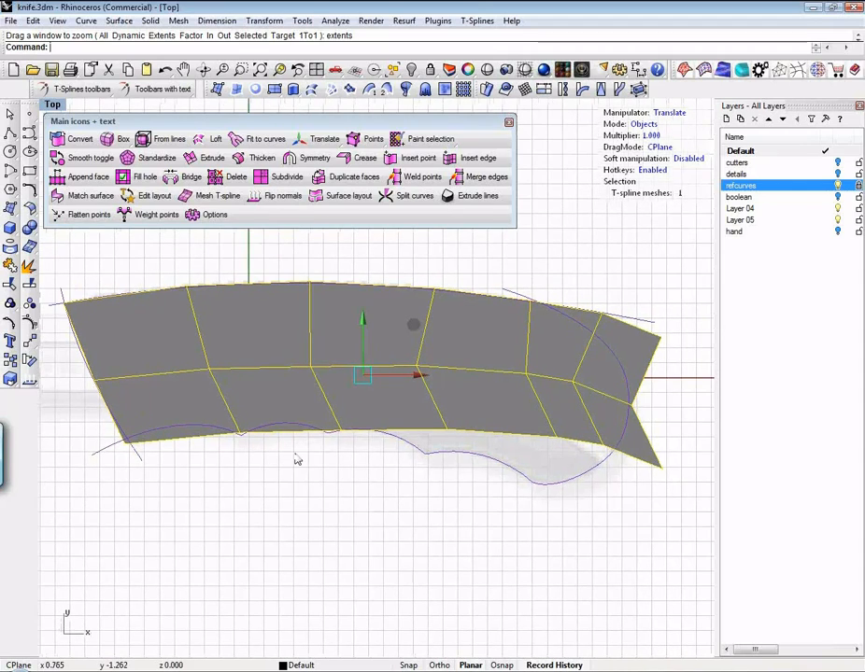
left_click(641, 124)
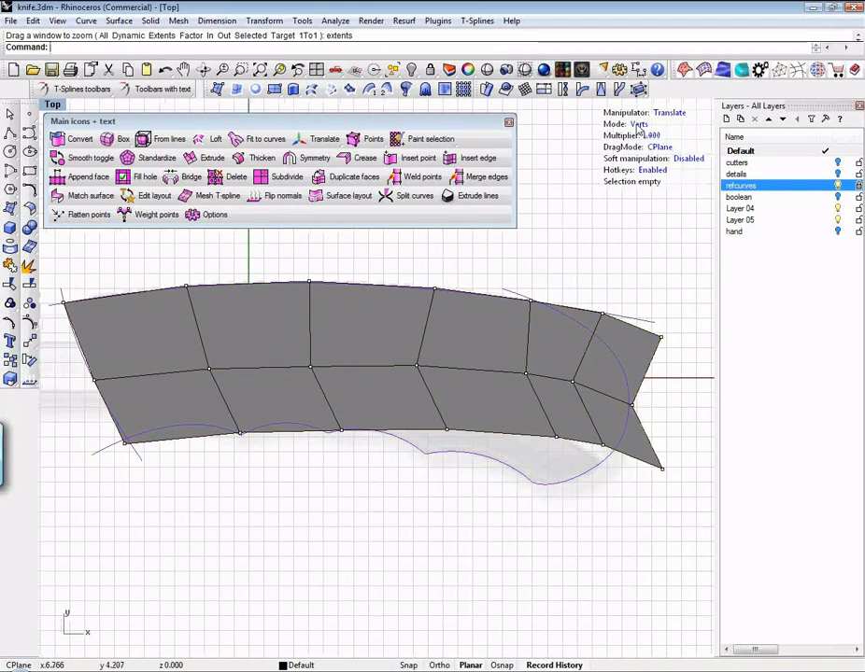
left_click_drag(243, 435, 240, 435)
left_click(349, 443)
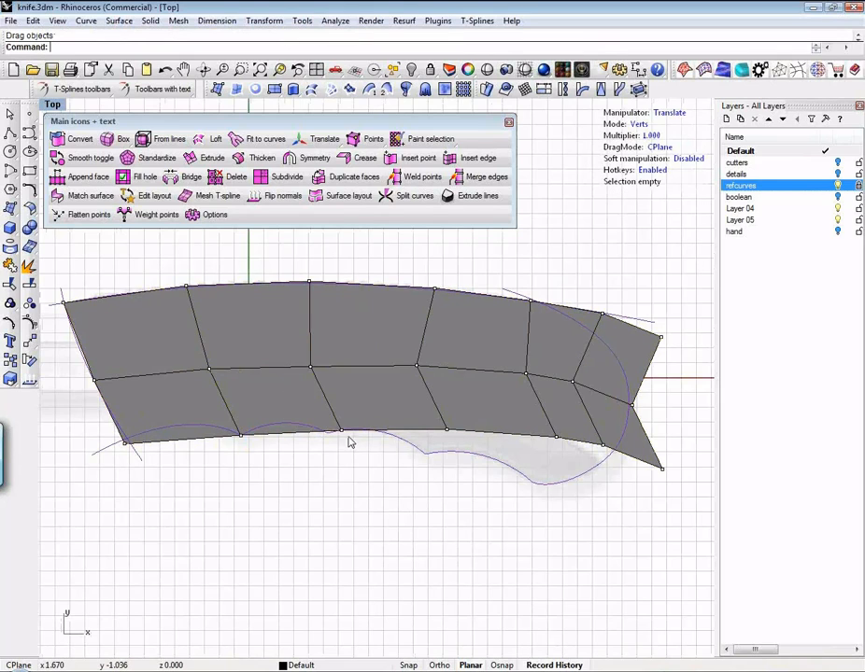
Move the third, fourth and fifth vertices of the strip's lower edge onto the matching cusps of the scalloped reference curve.
left_click_drag(344, 436, 328, 435)
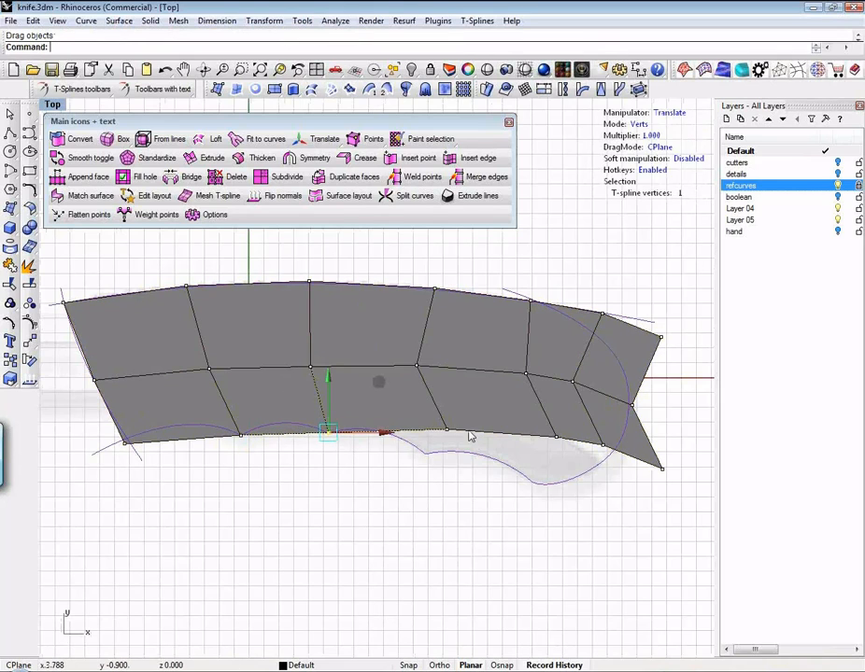
left_click_drag(447, 431, 426, 456)
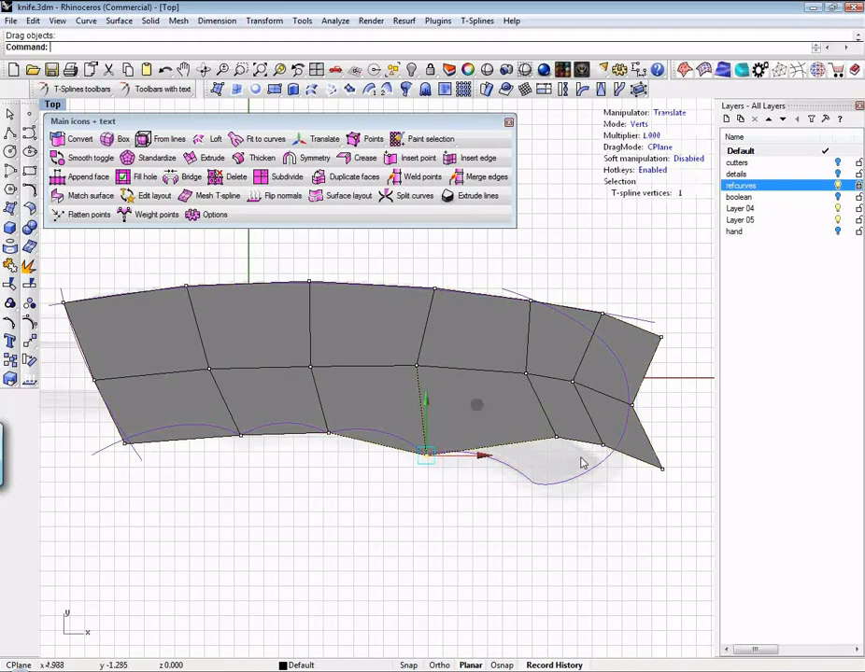
left_click(557, 439)
left_click_drag(557, 443, 535, 483)
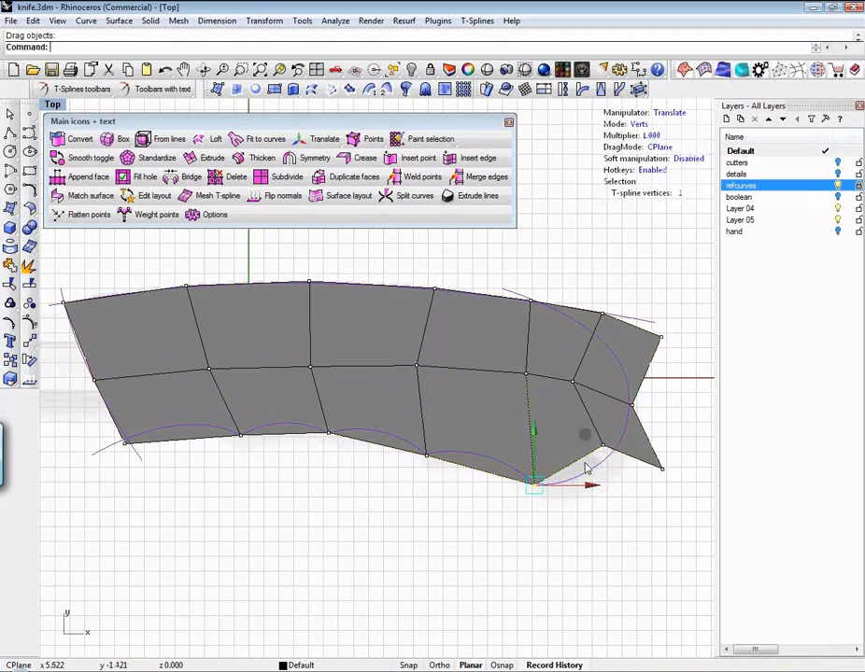
Pull the last two vertices of both the lower and upper edges inward to round the handle's butt end around the reference curve.
left_click_drag(603, 452, 573, 487)
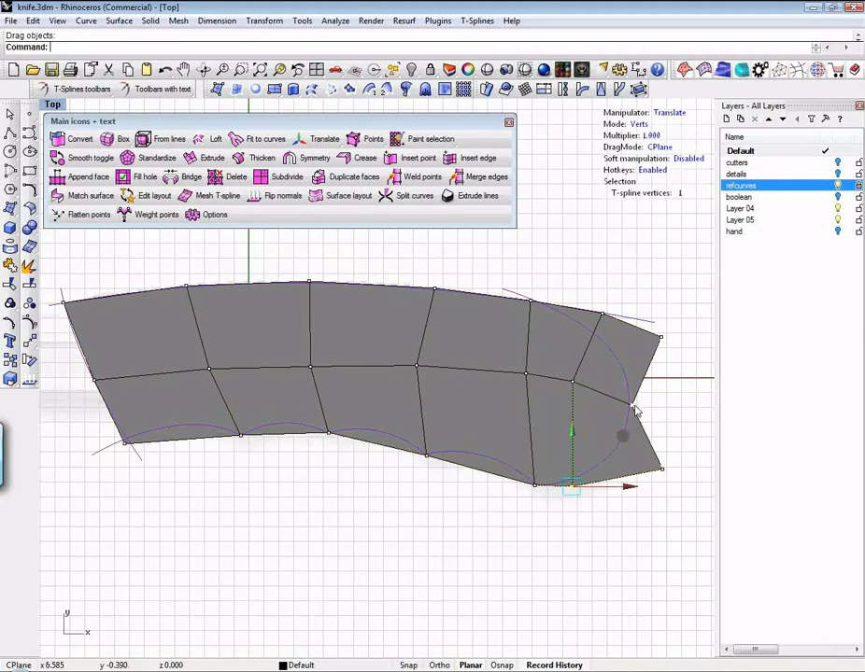
left_click_drag(661, 471, 612, 473)
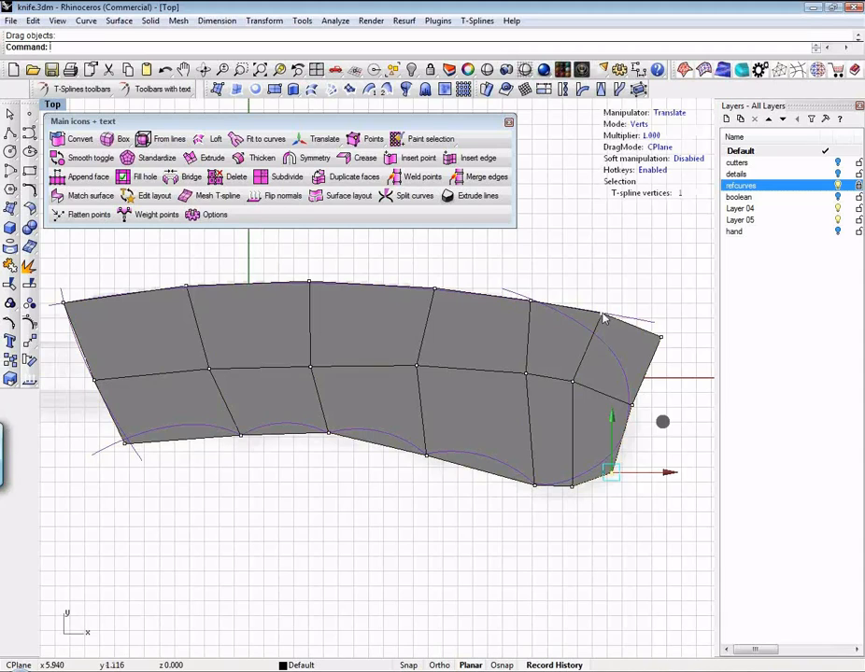
left_click_drag(603, 313, 568, 310)
left_click_drag(660, 337, 609, 329)
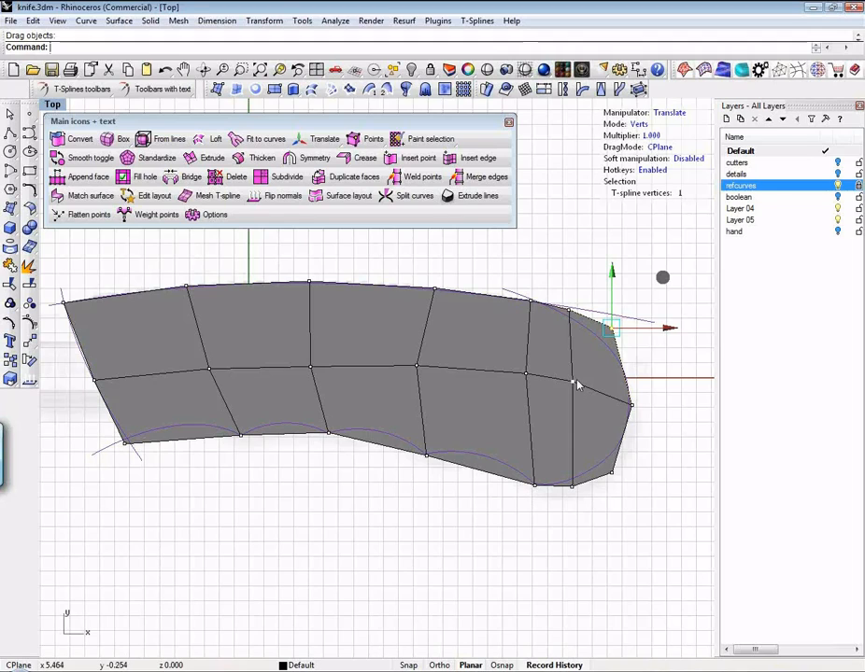
Set the edit mode to Edges and delete the two cross edges nearest the handle's rounded butt end.
left_click(644, 129)
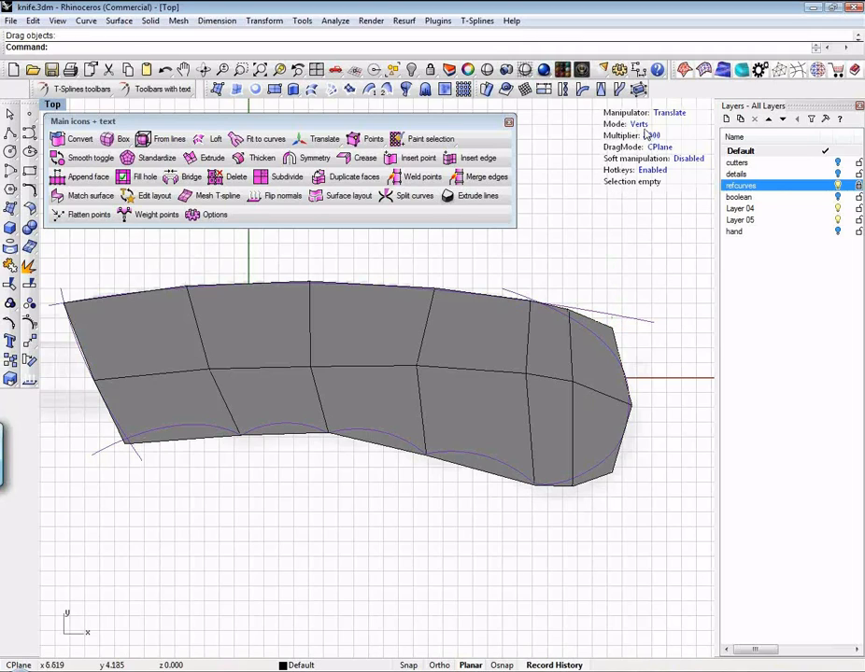
left_click(574, 412)
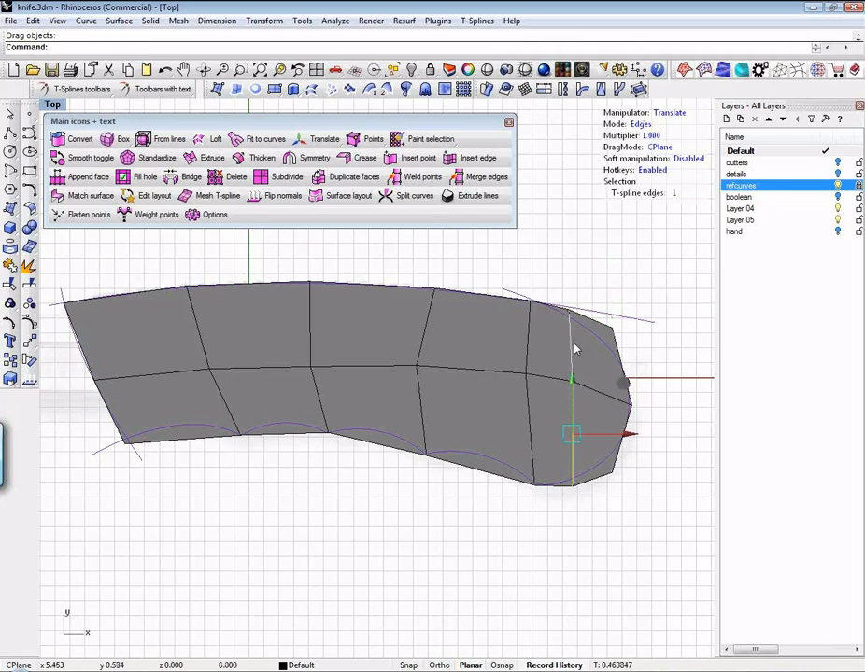
left_click(573, 351, "shift")
key("Delete")
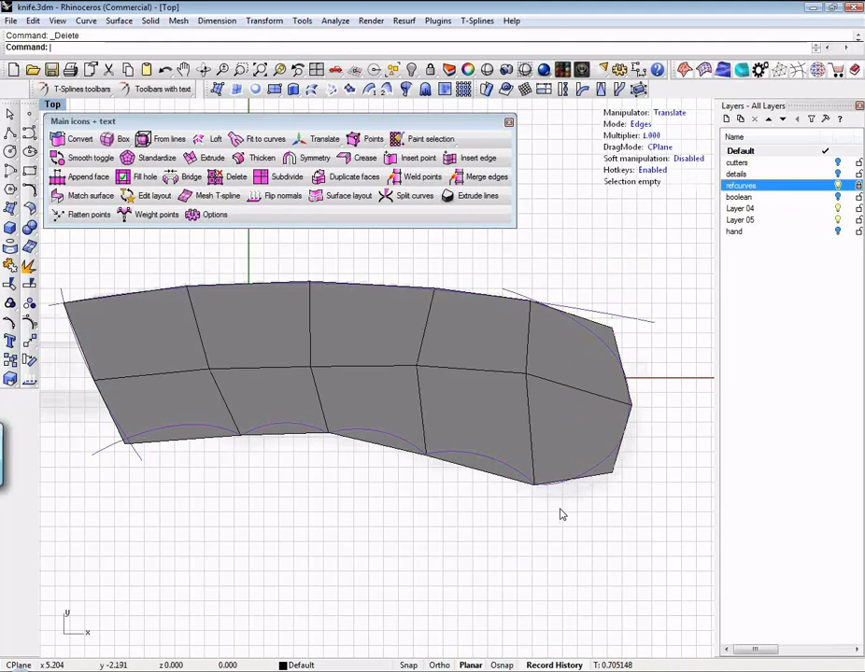
Set the edit mode to Verts and nudge the lower vertex at the last cusp slightly toward the butt end, then clear the selection.
right_click_drag(572, 499, 563, 479)
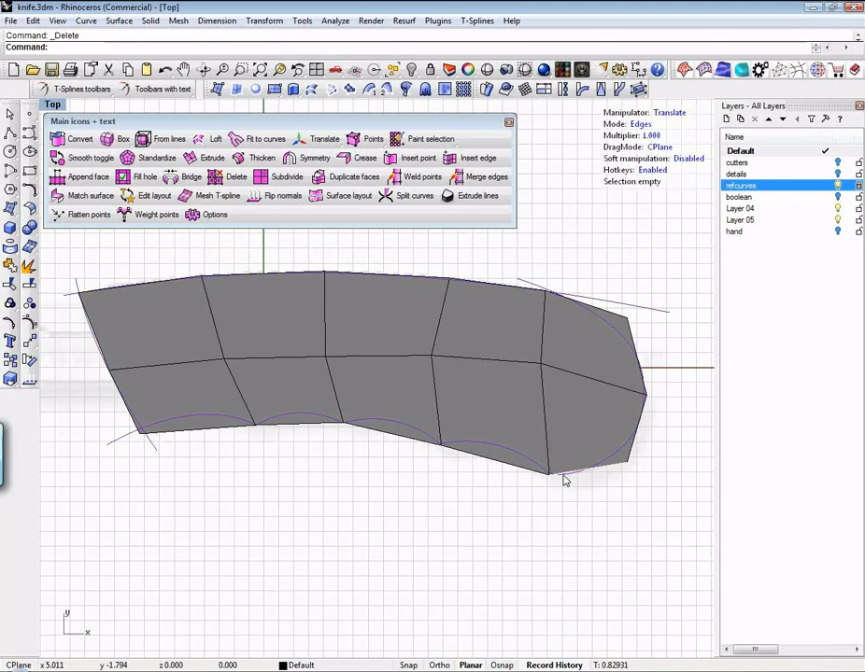
left_click(640, 125)
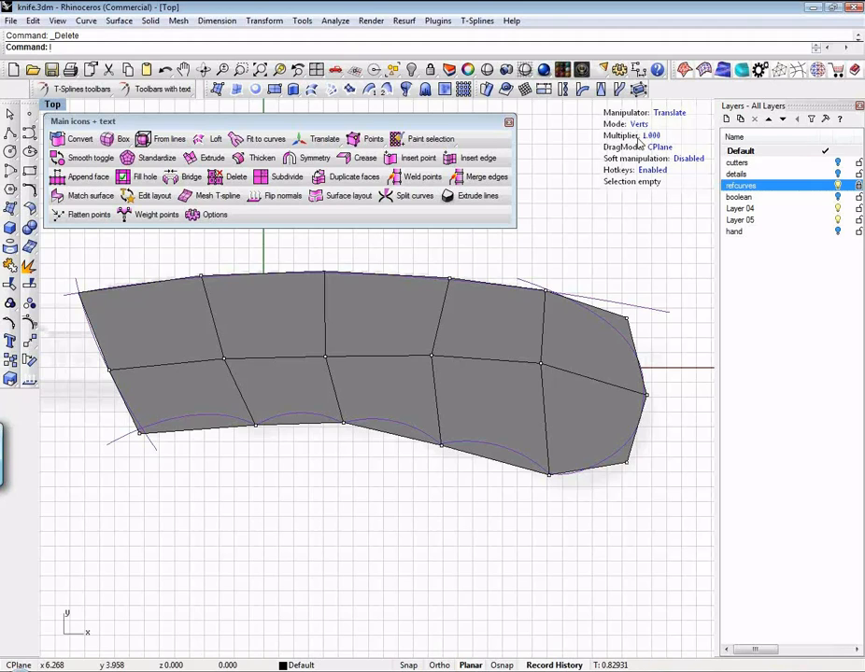
left_click(551, 476)
left_click_drag(550, 476, 552, 474)
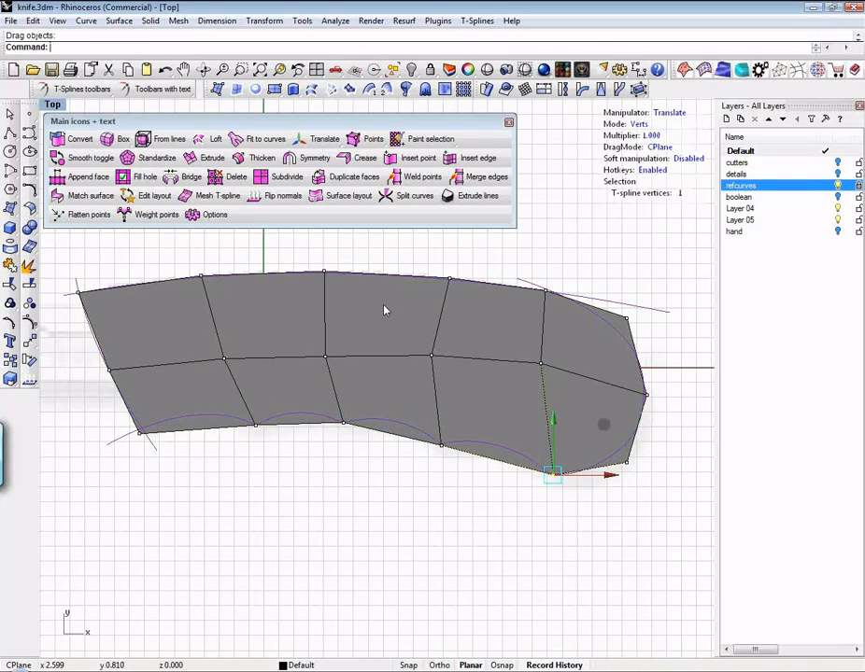
right_click_drag(261, 486, 290, 521)
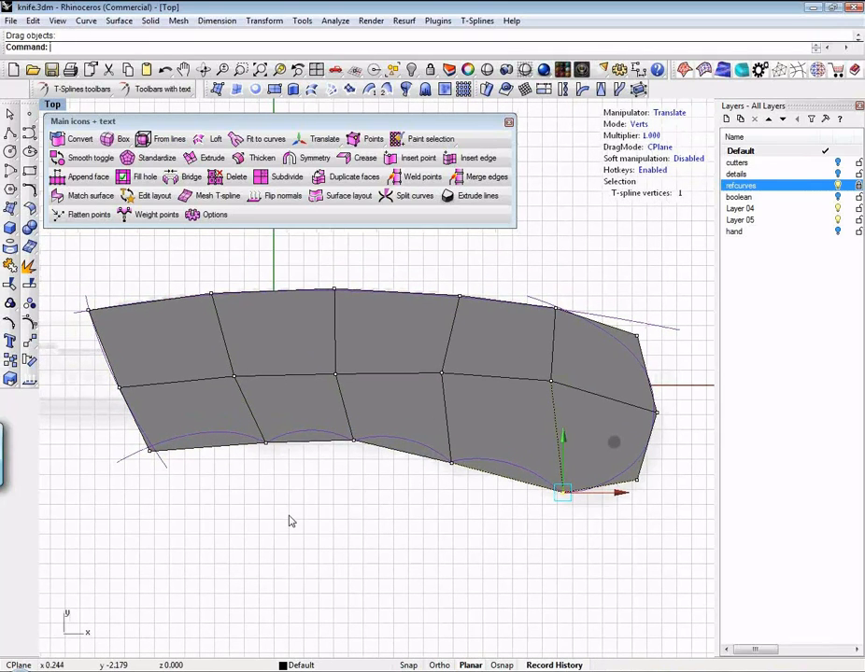
left_click(458, 533)
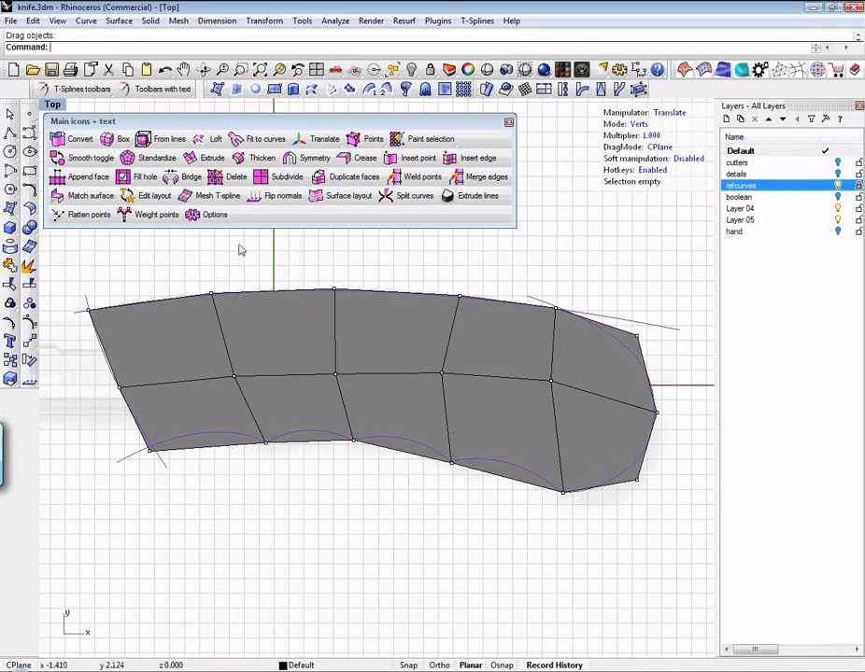
Insert points on the lower and middle edges of the first lower-row face to split it with a new cross edge.
left_click(419, 160)
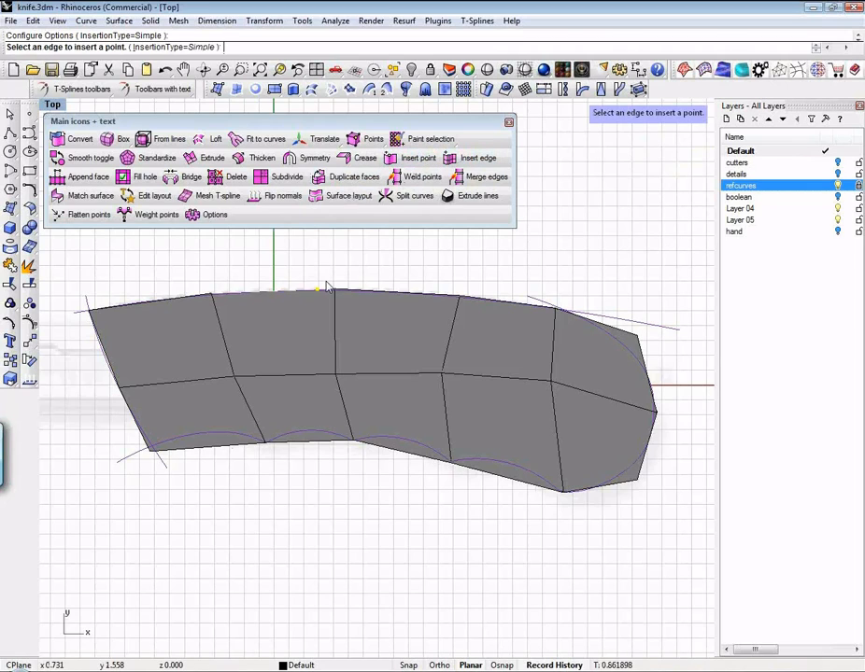
left_click(209, 452)
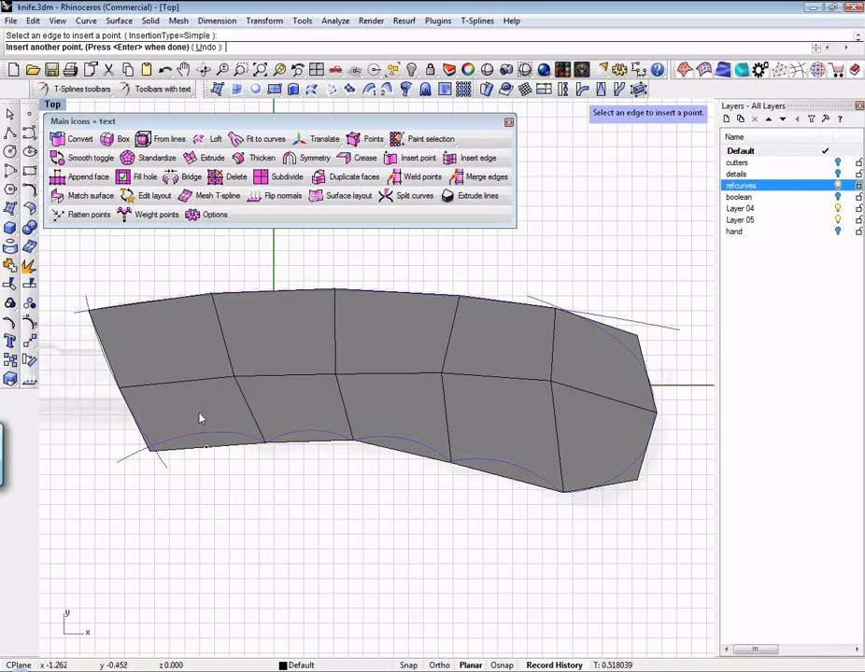
left_click(183, 390)
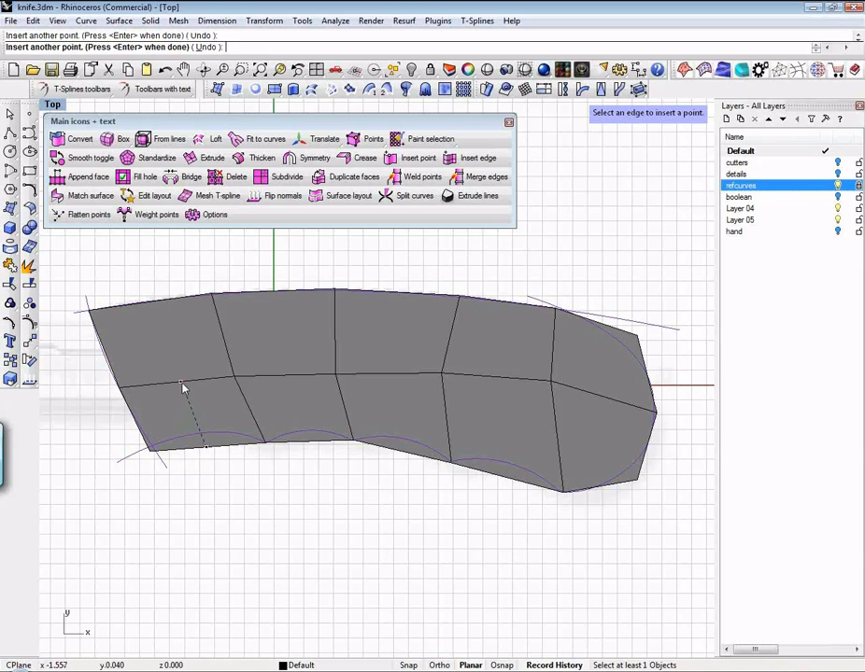
key("Return")
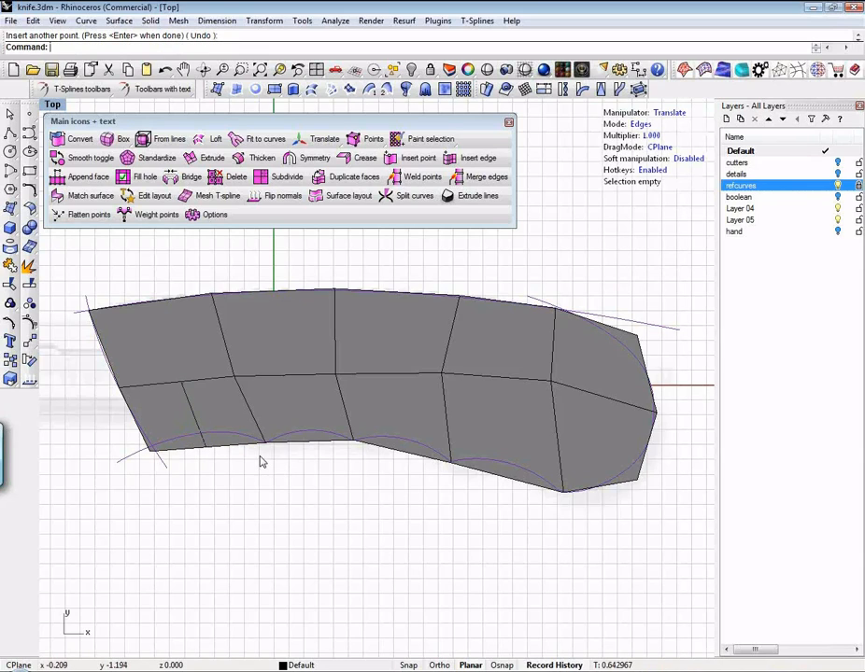
In Verts mode, move the inserted lower-edge vertex of the first face up onto the first arc of the reference curve.
key("a")
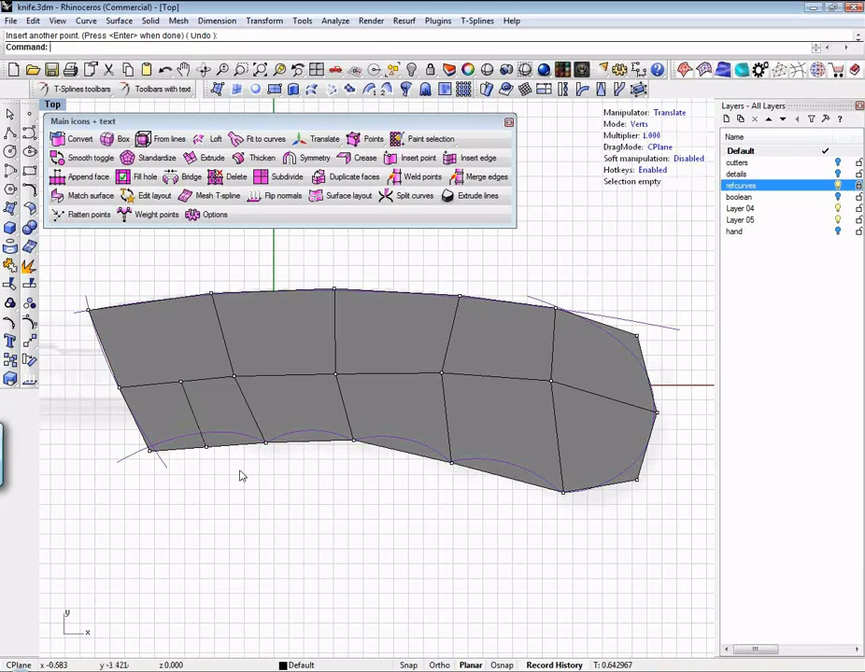
left_click(207, 448)
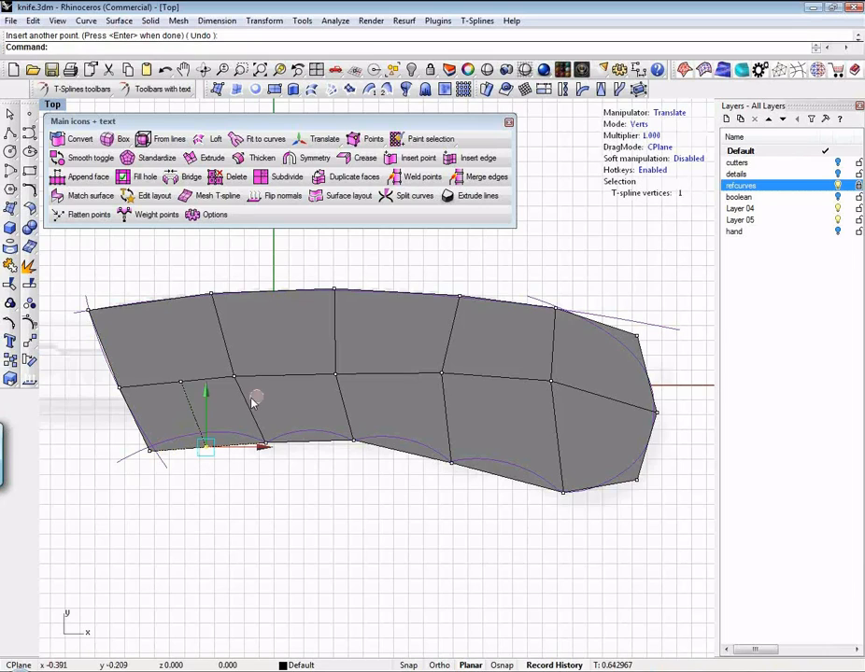
mouse_move(250, 397)
left_mouse_down()
mouse_move(244, 380)
mouse_move(245, 390)
left_mouse_up()
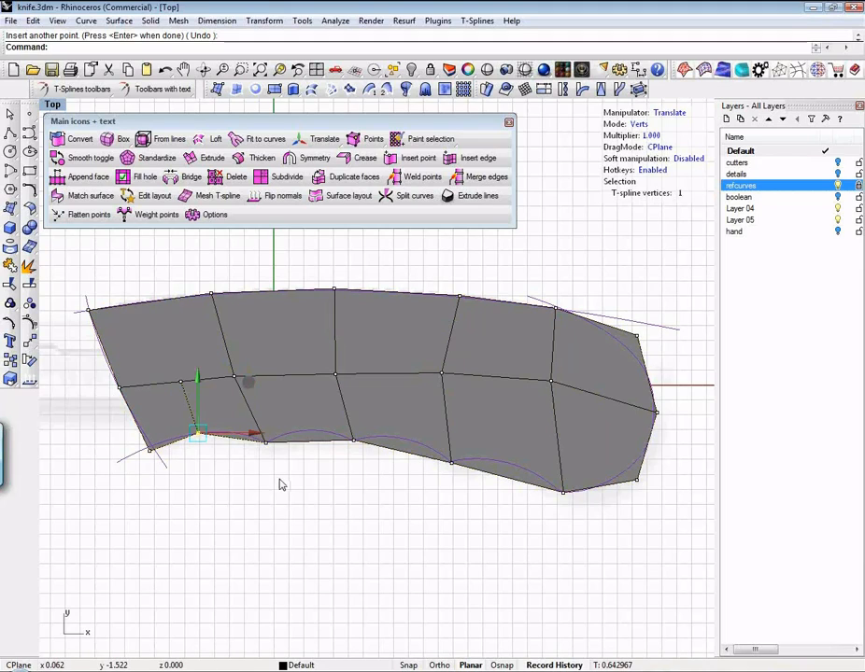
left_click(282, 480)
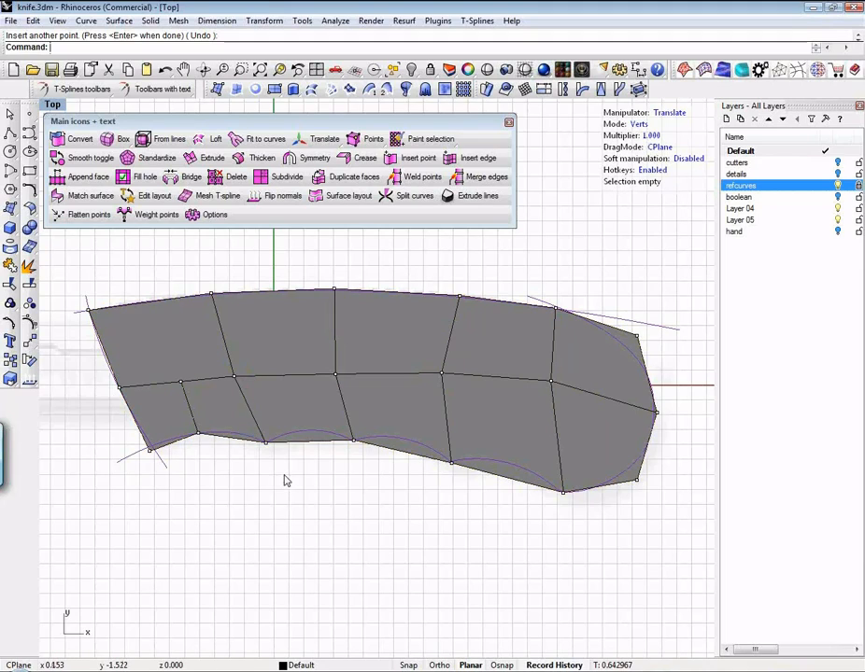
Insert points across the second, third and fourth lower-row faces, splitting each with a cross edge through its middle.
left_click(422, 164)
left_click(313, 450)
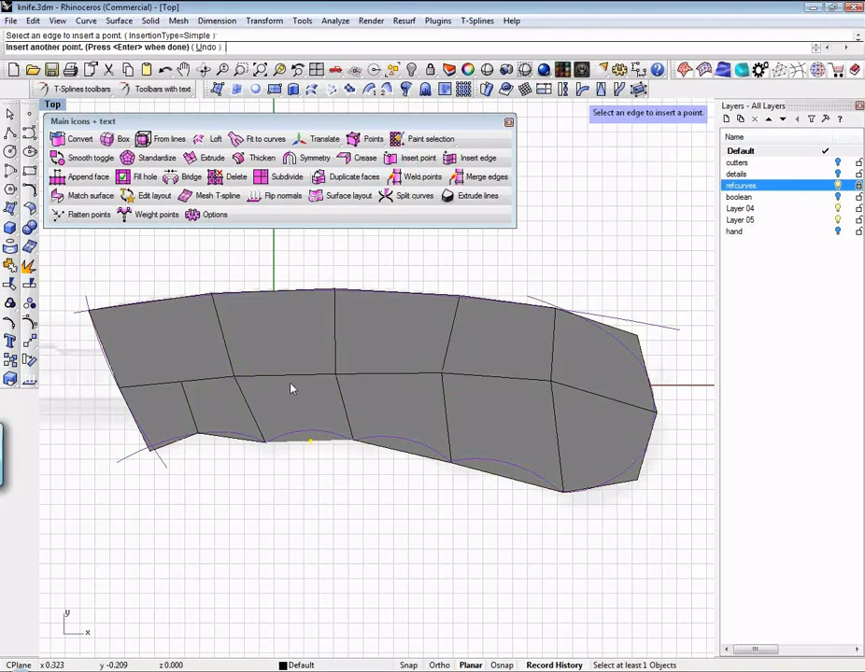
left_click(290, 377)
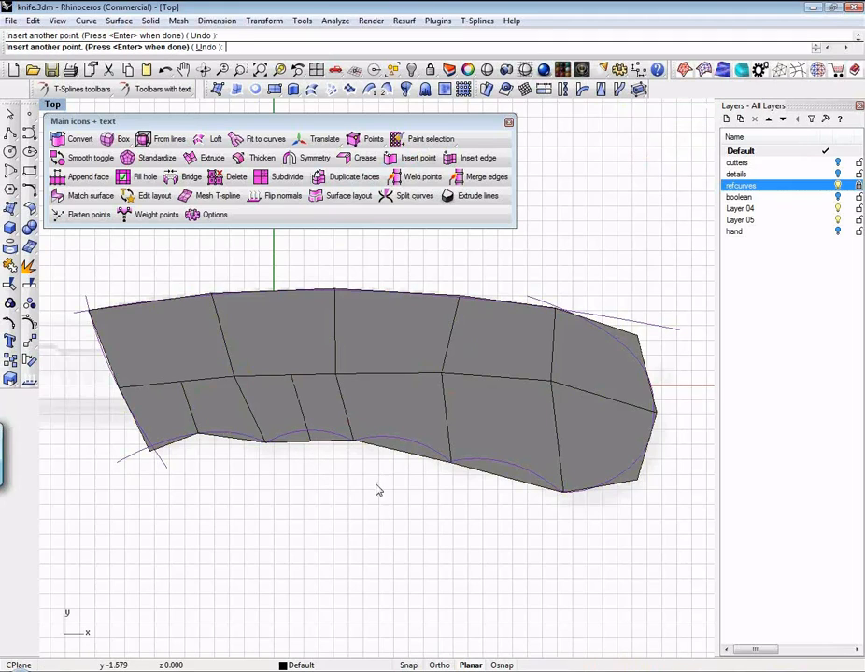
key("Return")
left_click(405, 452)
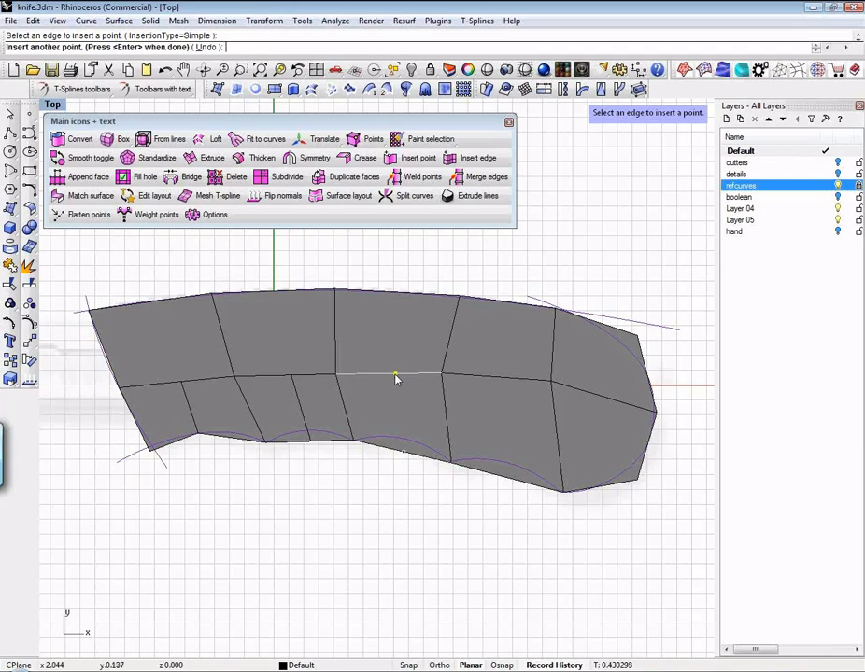
left_click(396, 377)
key("Return")
key("Return")
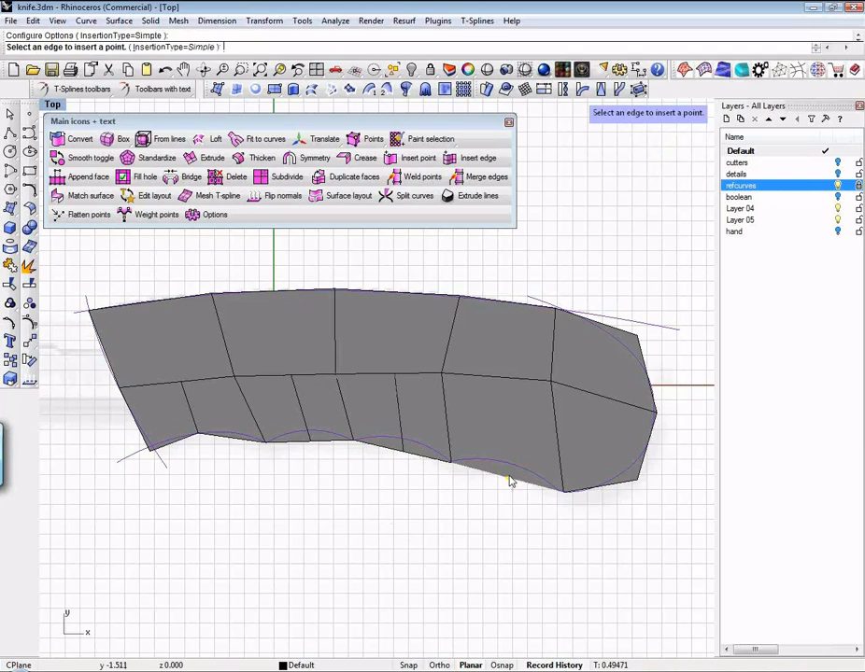
left_click(507, 479)
left_click(507, 379)
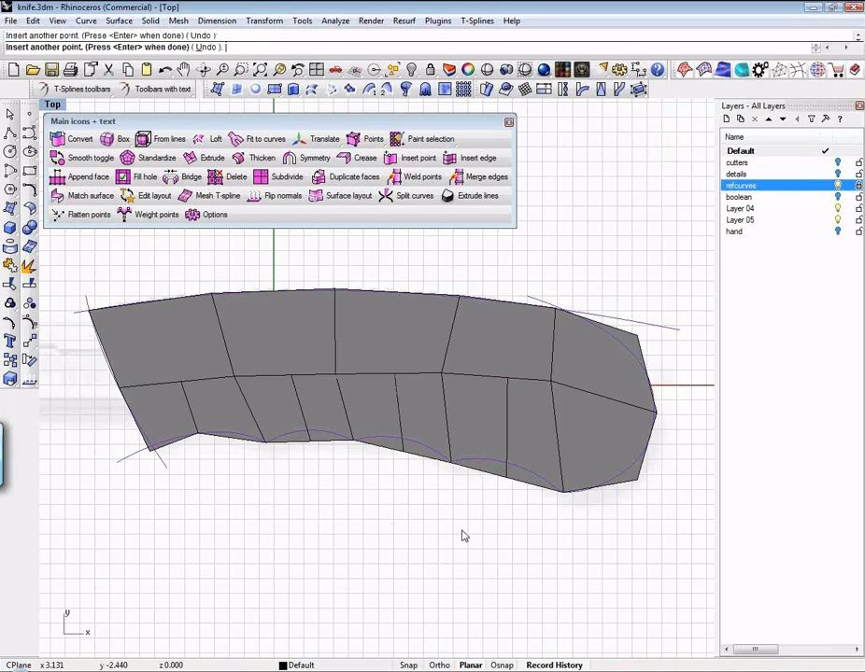
key("Return")
In Verts mode, move the three newly inserted lower-edge vertices up onto the second, third and fourth reference curve arcs.
left_click(639, 125)
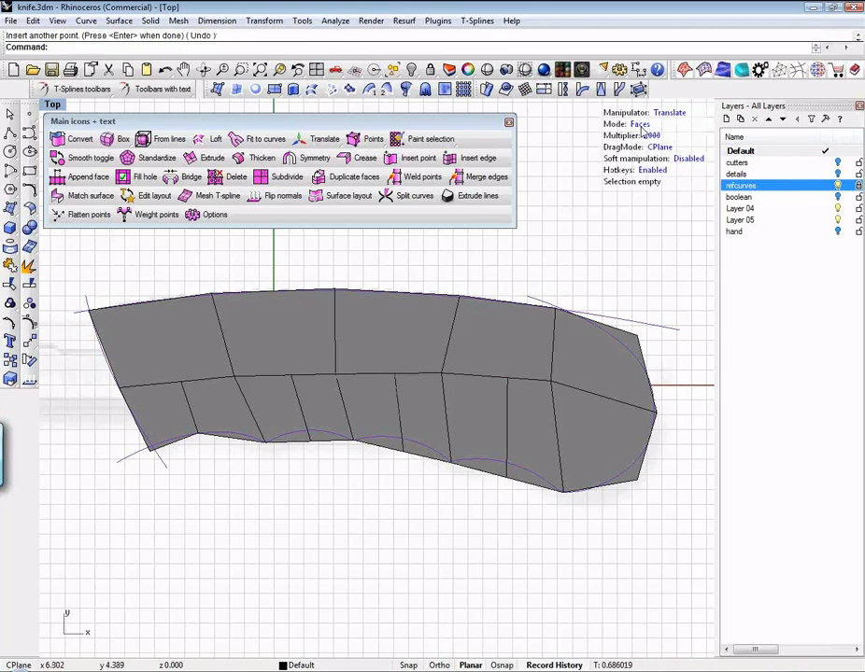
left_click(641, 127)
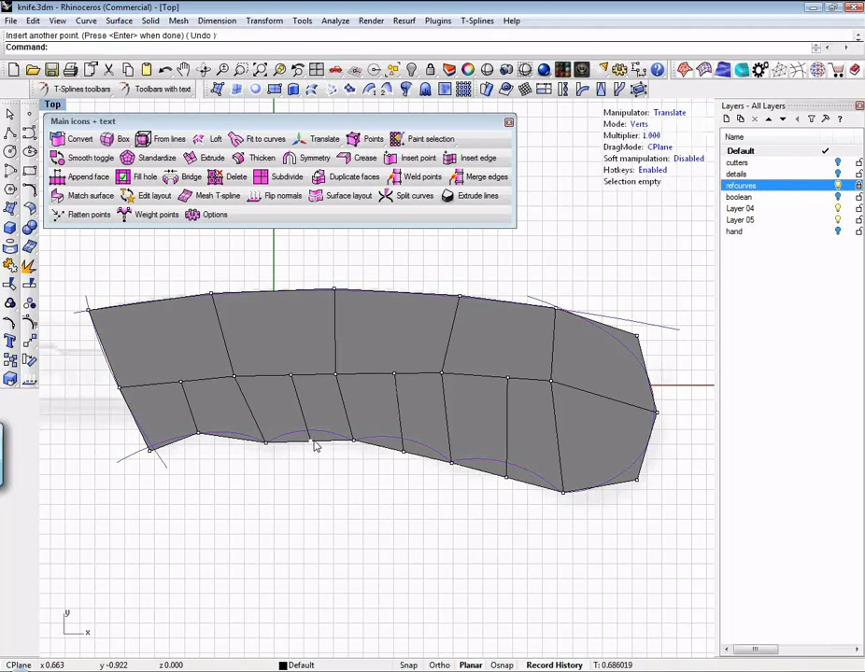
left_click(312, 440)
middle_click_drag(363, 394, 359, 383)
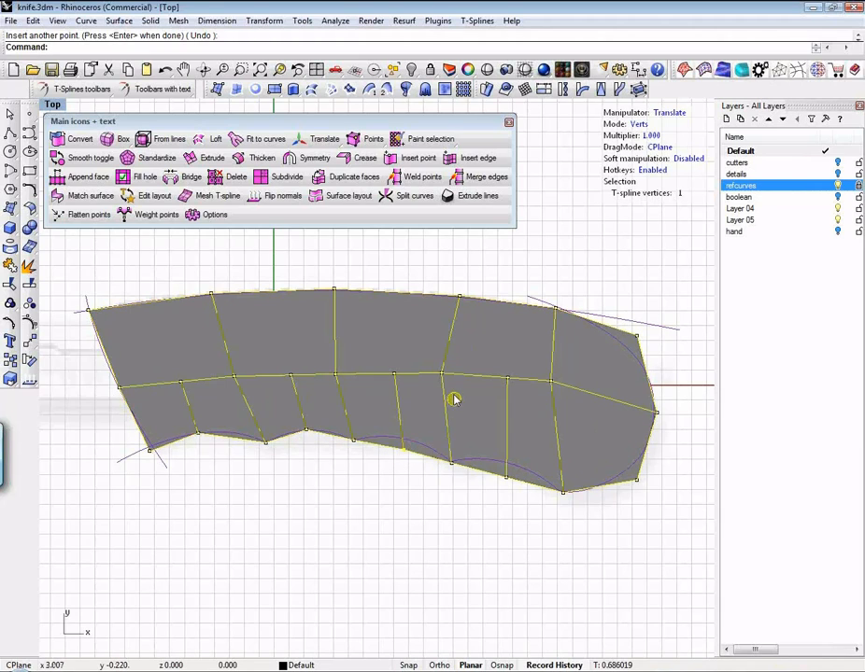
middle_click_drag(454, 399, 454, 387)
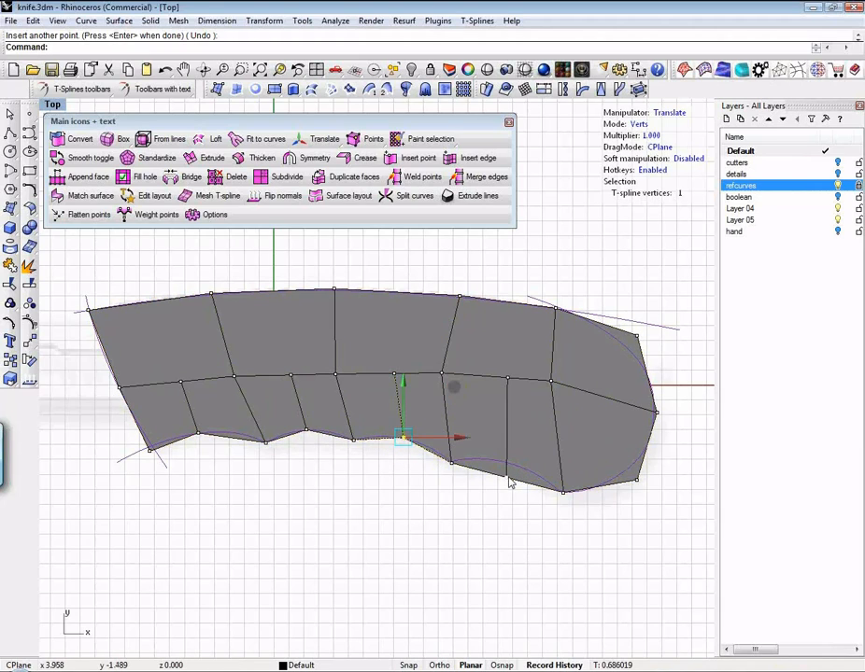
left_click(556, 422)
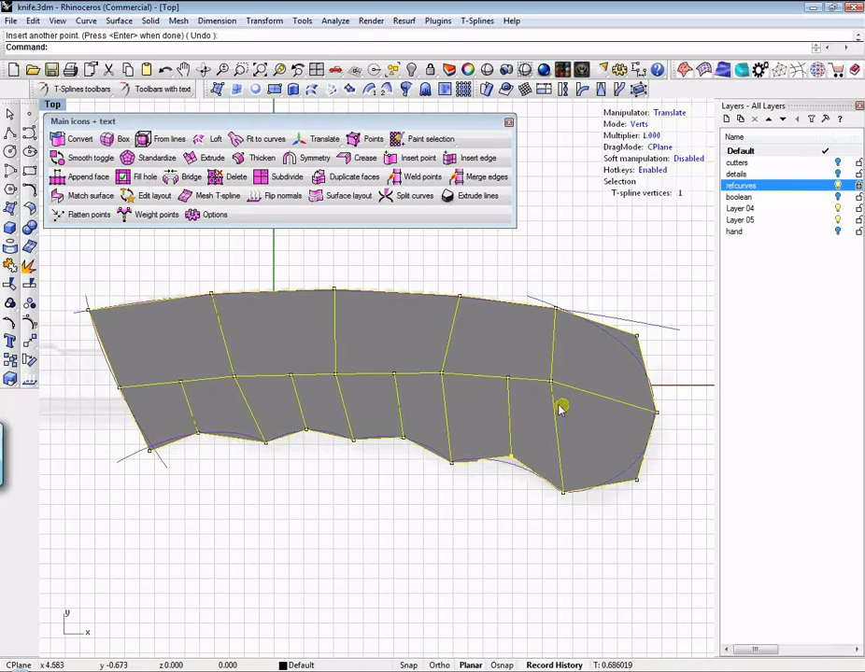
key("Escape")
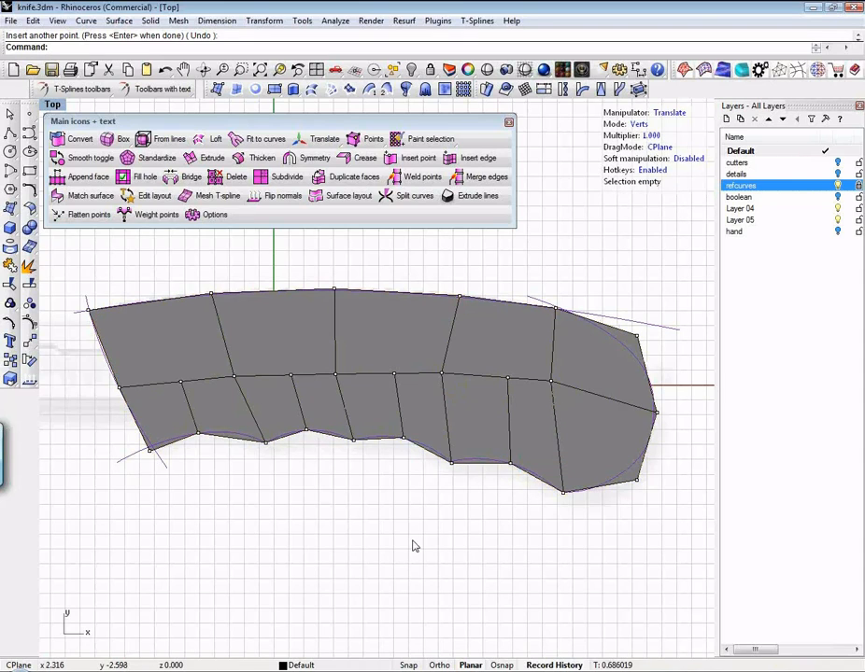
Switch to the Perspective view with the whole handle mesh in frame.
scroll(388, 519, "down", 2)
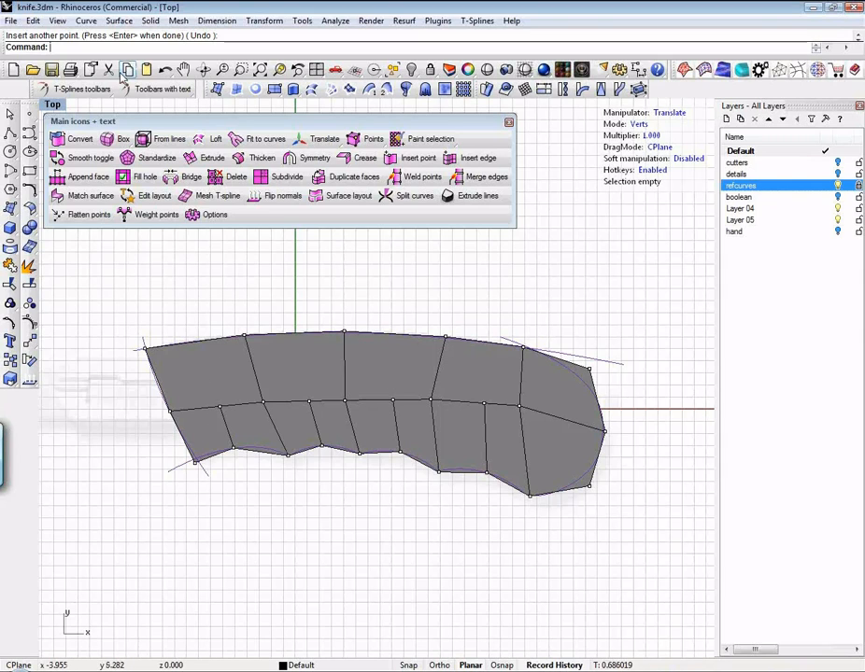
type("P")
key("Return")
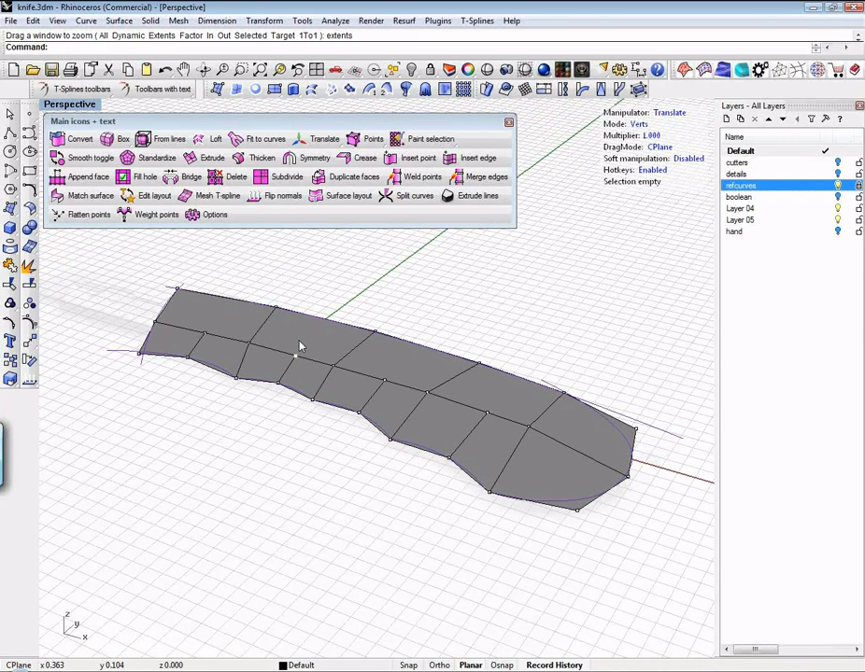
Thicken the flat handle T-spline upward into a solid block with a freehand thickness.
right_click_drag(298, 347, 358, 556)
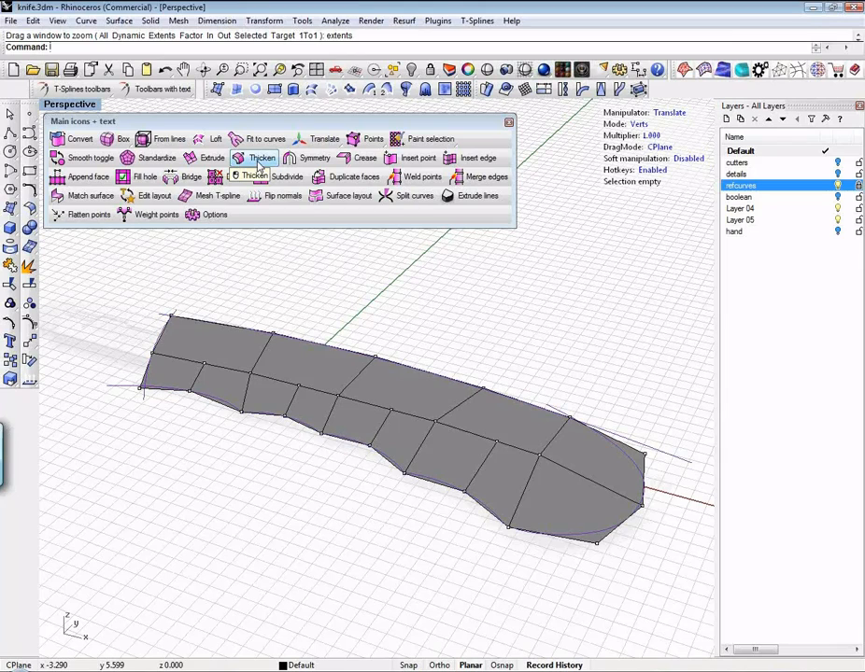
left_click(259, 166)
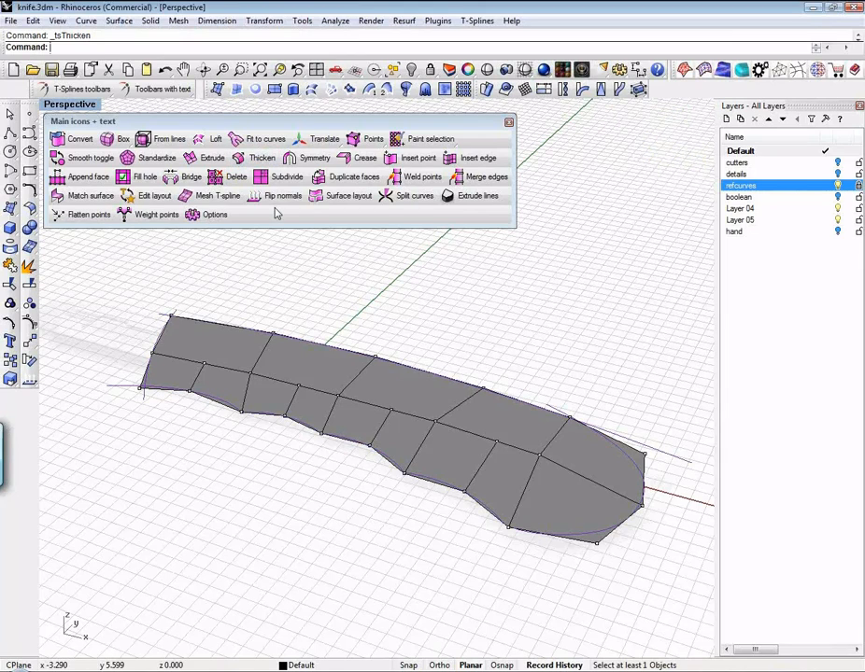
left_click(233, 355)
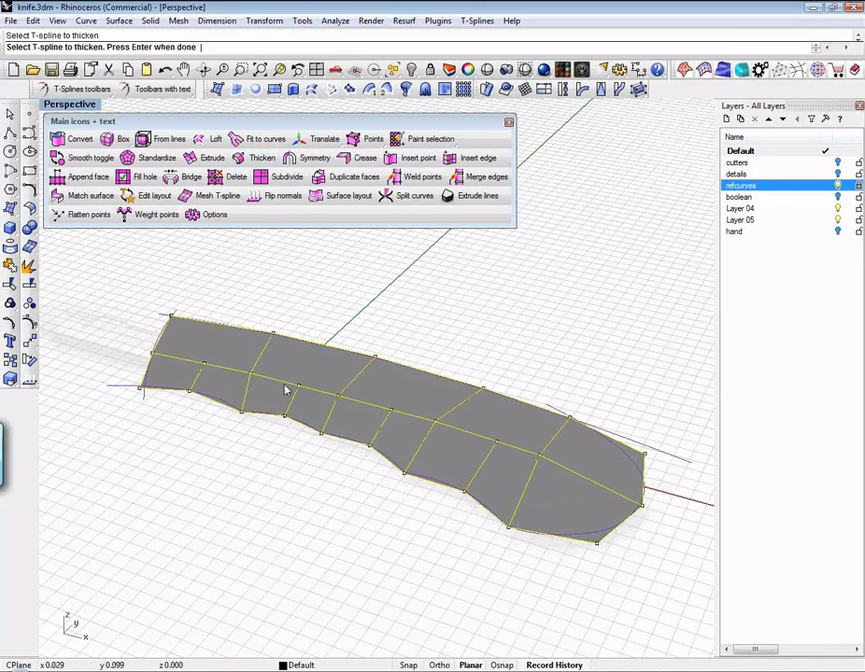
key("Return")
left_click(285, 483)
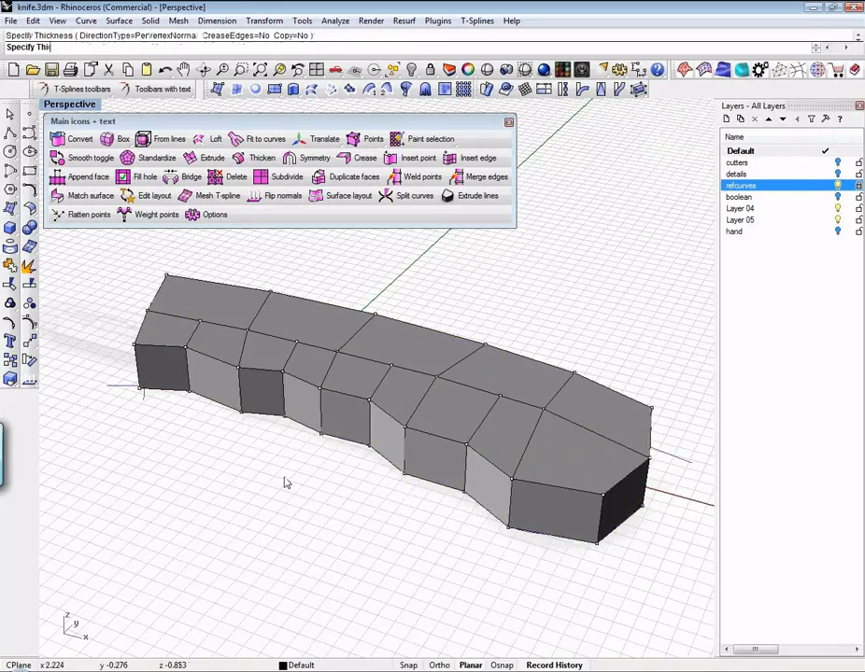
Toggle the thickened handle to smooth display and view its rounded shape from the side.
right_click_drag(350, 514, 206, 460)
right_click_drag(202, 448, 136, 441)
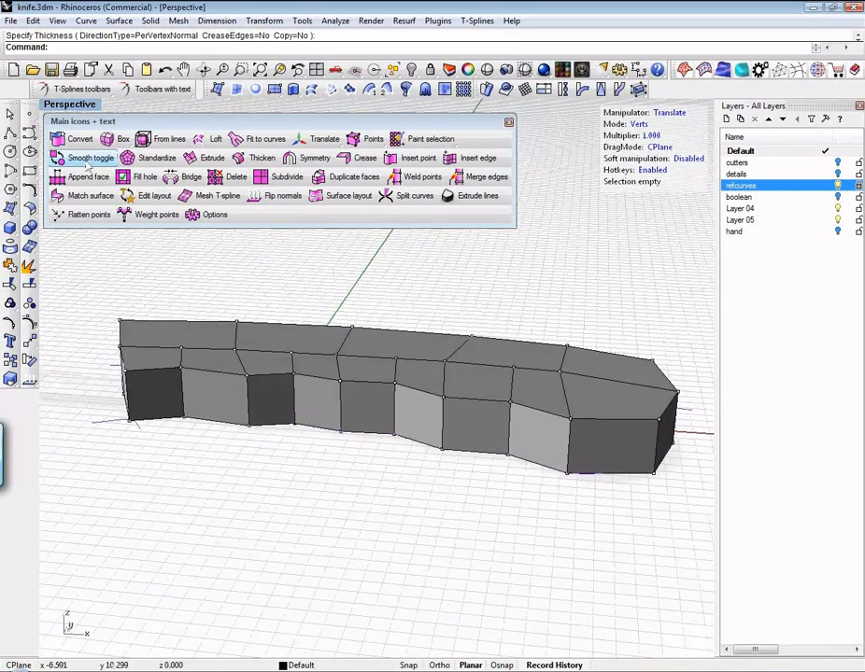
left_click(88, 160)
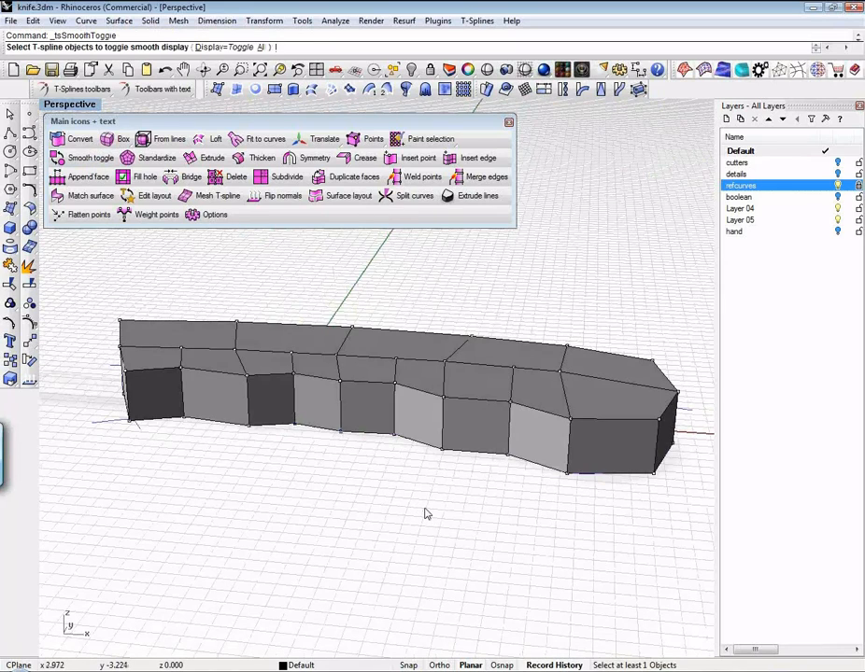
left_click(350, 439)
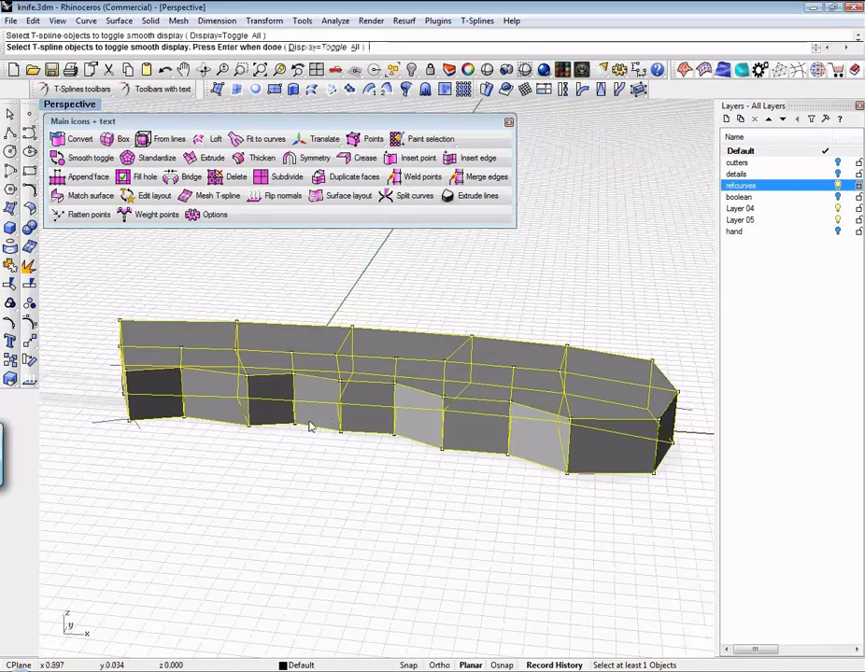
key("Return")
mouse_move(369, 486)
right_mouse_down()
mouse_move(431, 508)
mouse_move(280, 471)
mouse_move(197, 479)
mouse_move(233, 415)
mouse_move(416, 313)
mouse_move(410, 463)
mouse_move(353, 483)
mouse_move(301, 523)
mouse_move(421, 528)
mouse_move(295, 449)
mouse_move(273, 466)
mouse_move(295, 474)
mouse_move(215, 465)
mouse_move(218, 444)
mouse_move(266, 464)
mouse_move(372, 485)
right_mouse_up()
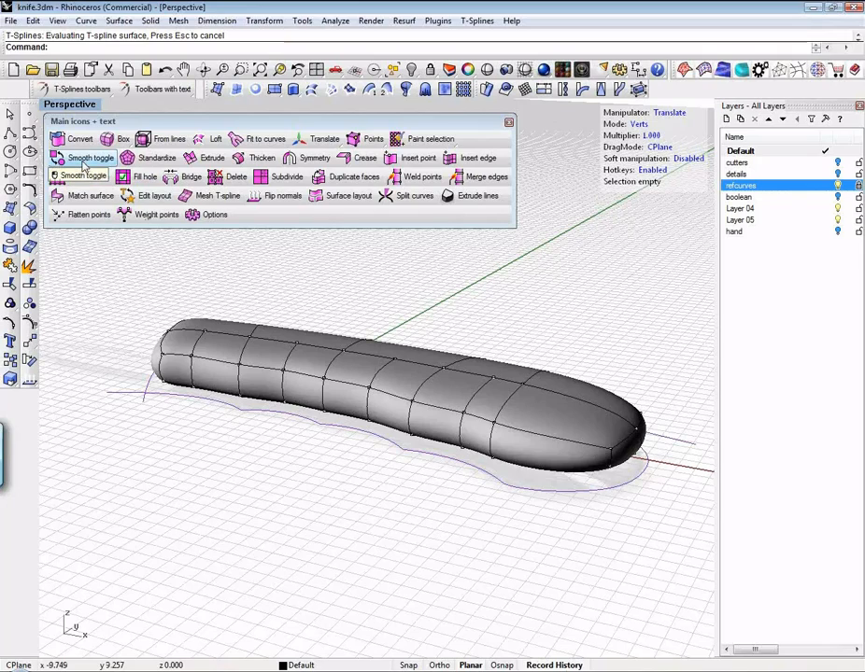
Undo the smooth toggle, the thickening and the last vertex move, returning to the flat control mesh.
key("ctrl+z")
key("ctrl+z")
key("ctrl+z")
key("ctrl+z")
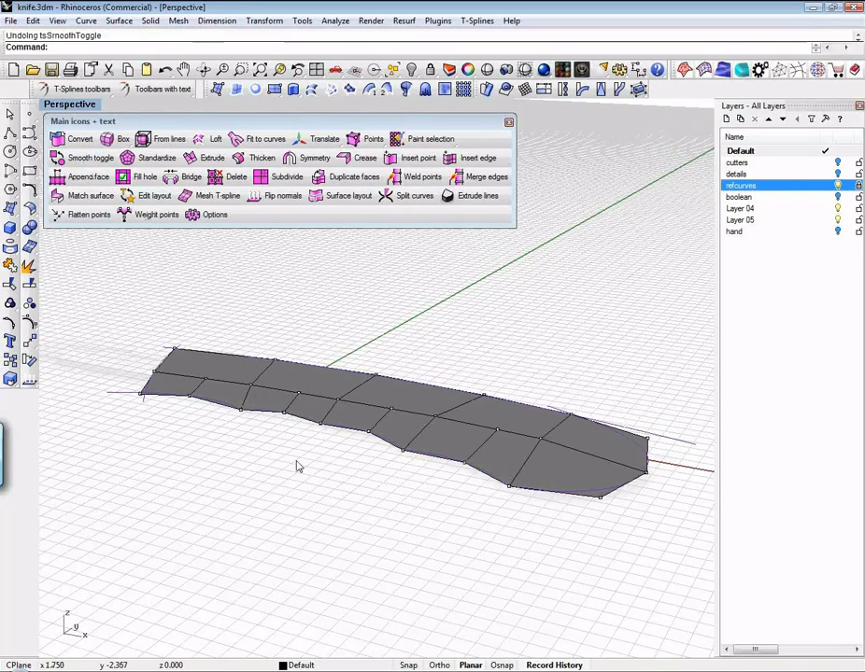
Move the inserted lower-edge vertex of the fourth face back up onto its reference curve arc and deselect it.
right_click_drag(301, 479, 423, 541)
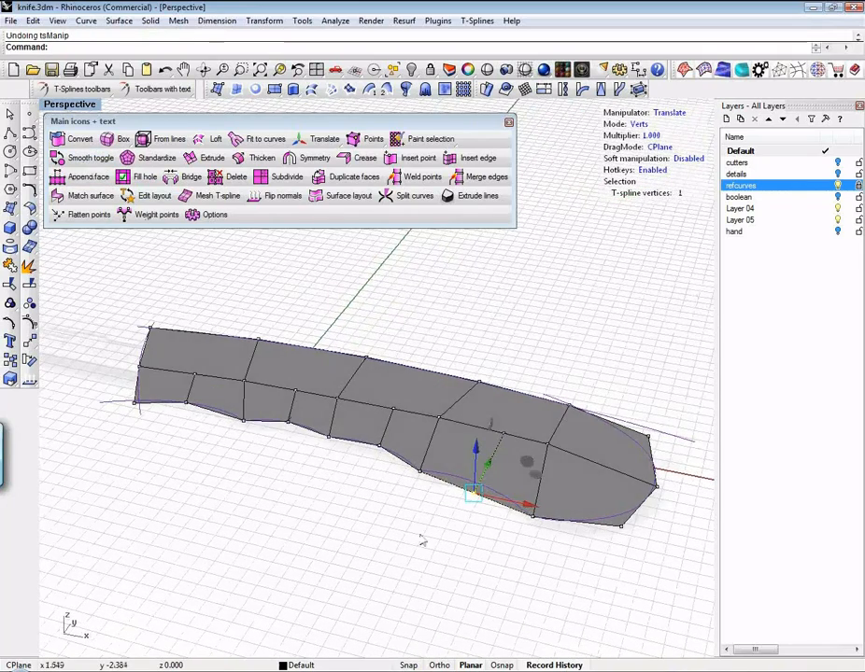
left_click(491, 464)
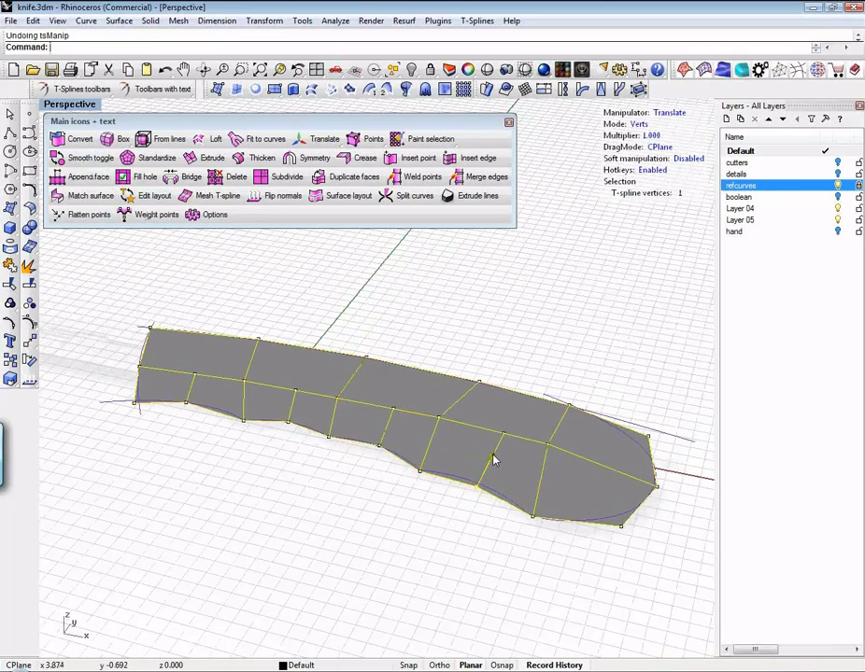
left_click(301, 507)
In Faces mode, select all faces of the handle mesh and extrude them a short distance straight up along Z.
right_click_drag(300, 507, 320, 551)
left_click(641, 127)
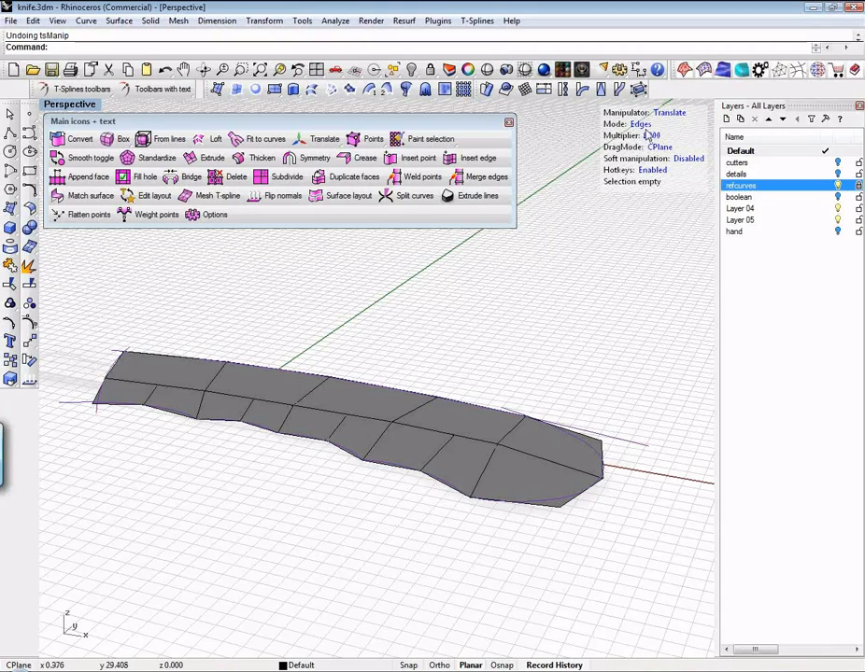
left_click_drag(77, 305, 657, 566)
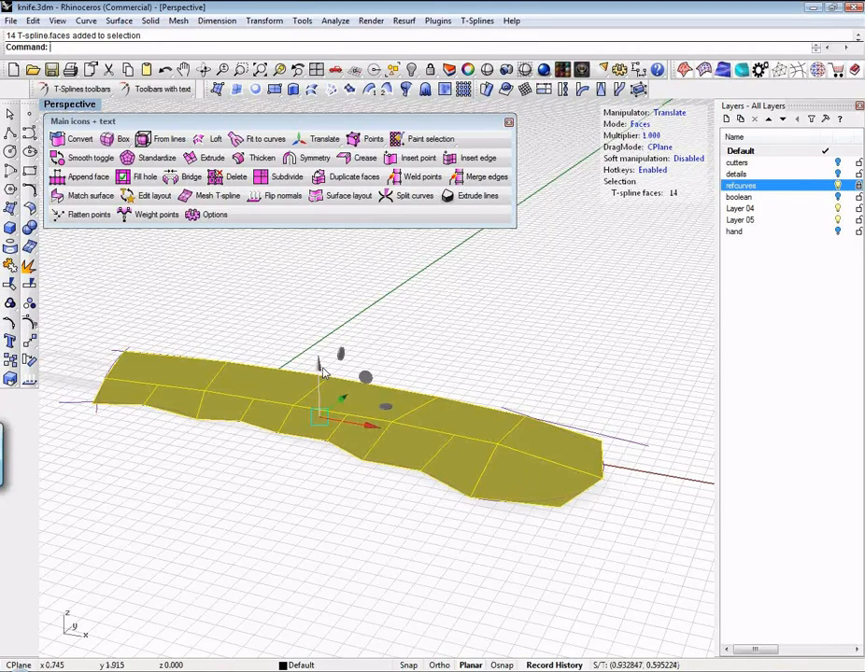
left_click_drag(321, 369, 319, 338)
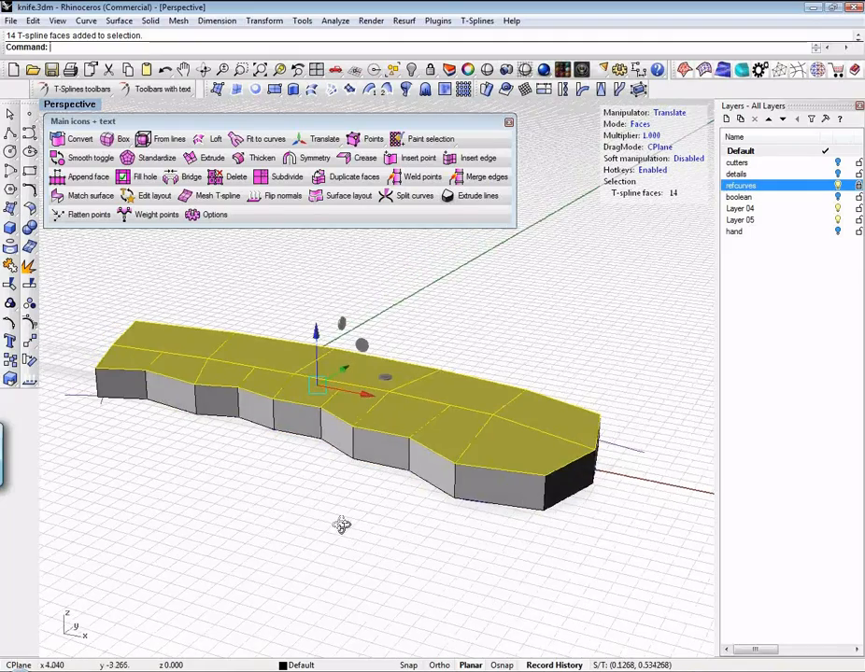
Toggle the extruded handle to smooth display.
mouse_move(341, 525)
right_mouse_down()
mouse_move(302, 411)
mouse_move(319, 442)
mouse_move(315, 506)
mouse_move(329, 506)
mouse_move(338, 520)
right_mouse_up()
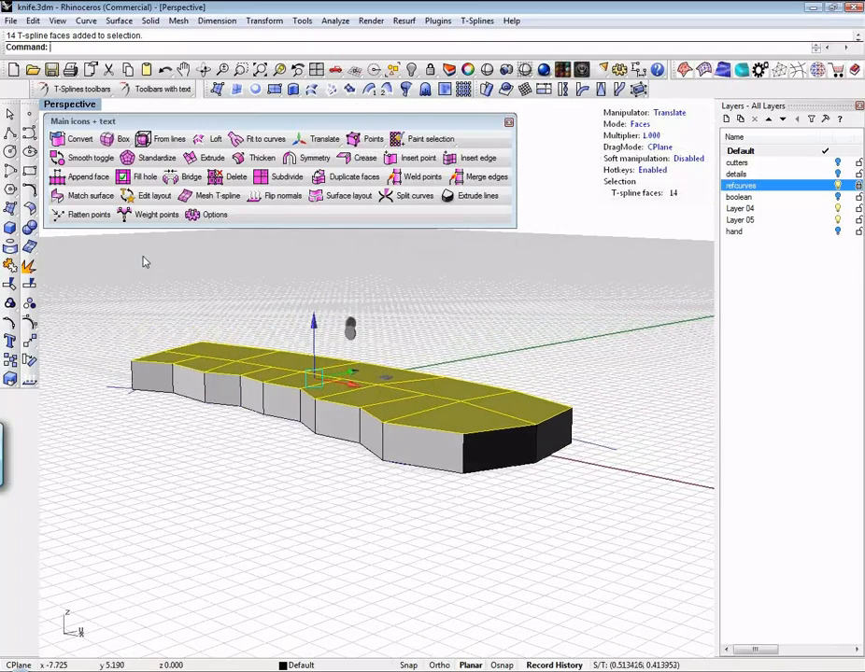
left_click(90, 158)
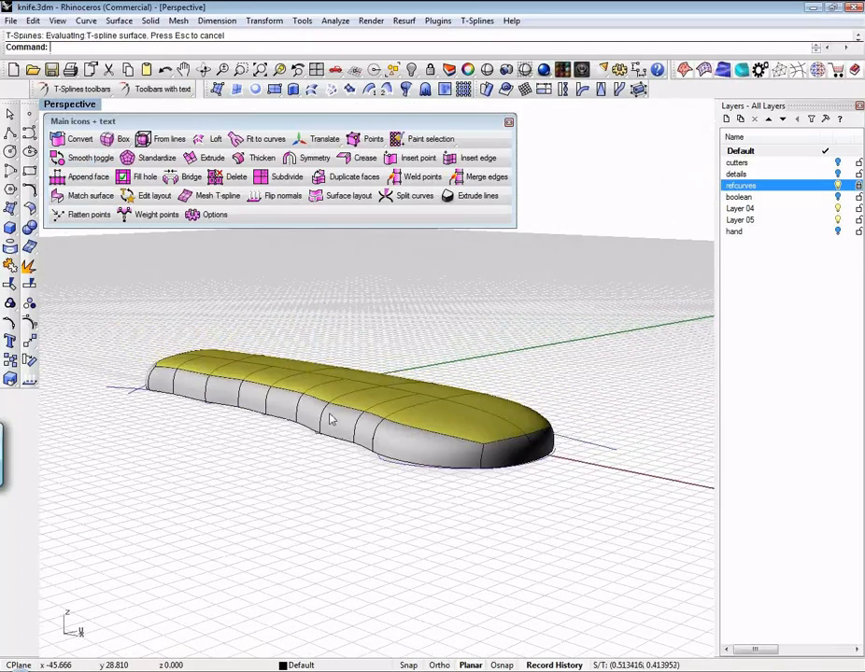
right_click_drag(314, 477, 378, 546)
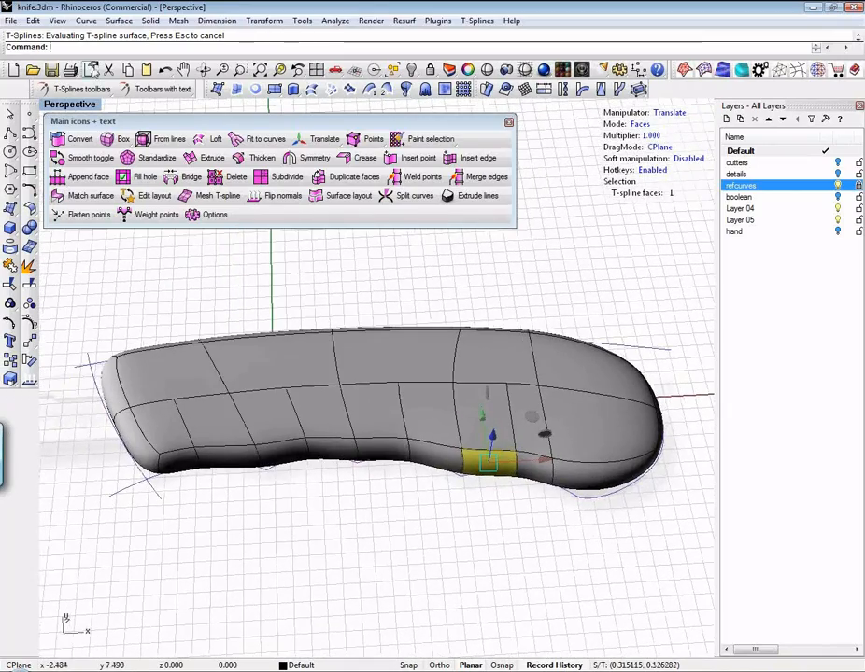
Switch to the Top view with the whole handle in frame, set it to wireframe display and clear the selection.
key("ctrl+F1")
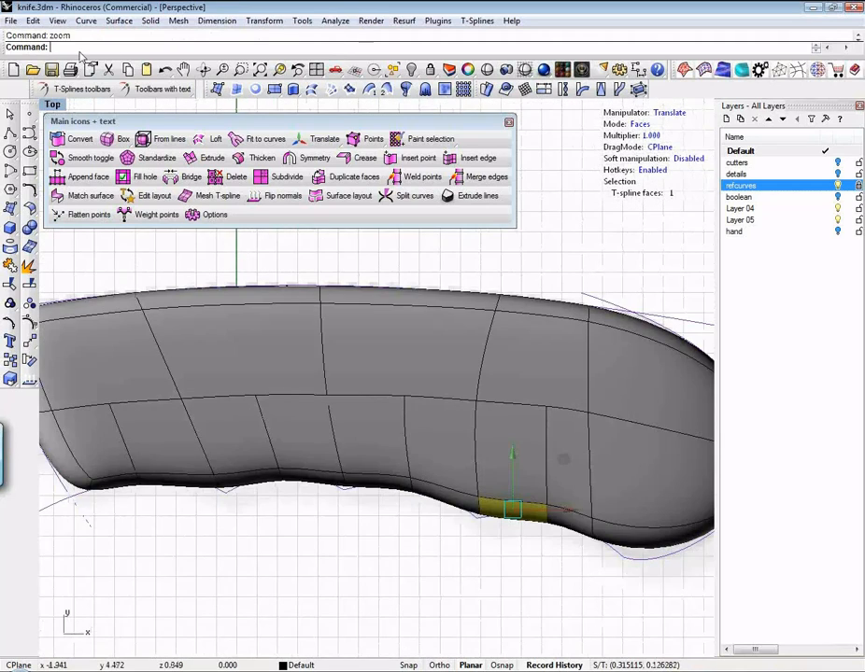
right_click_drag(273, 491, 286, 509)
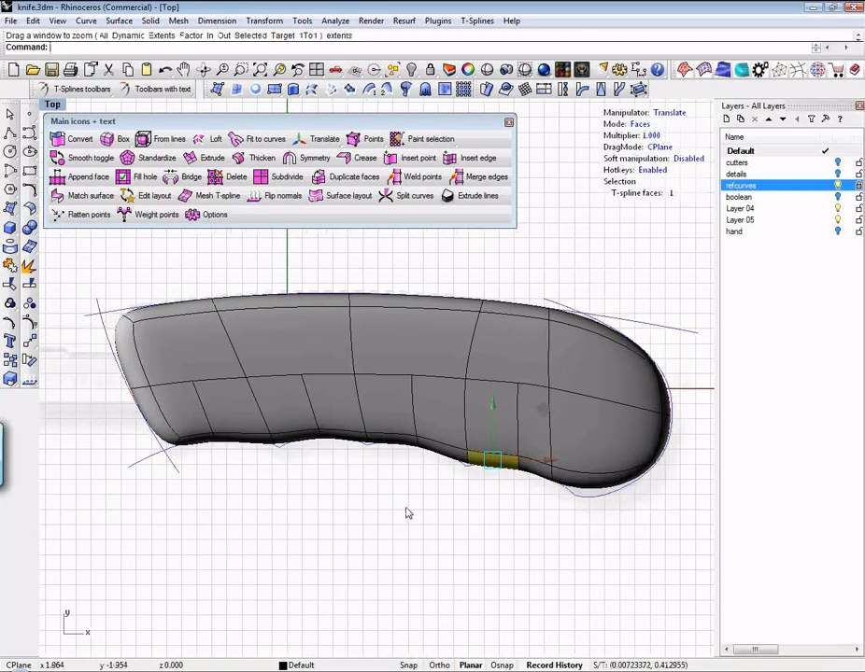
middle_click(271, 496)
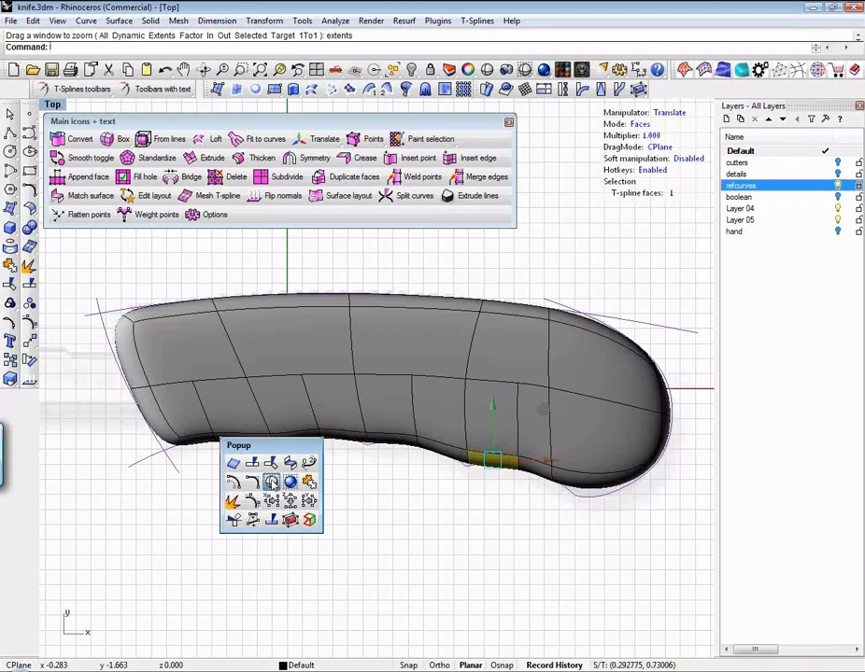
left_click(276, 499)
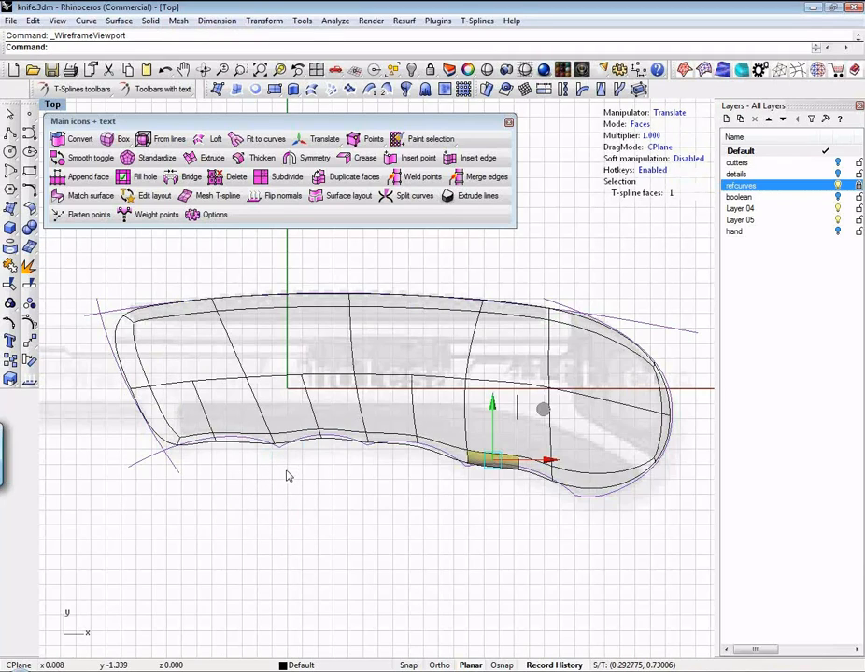
left_click(284, 474)
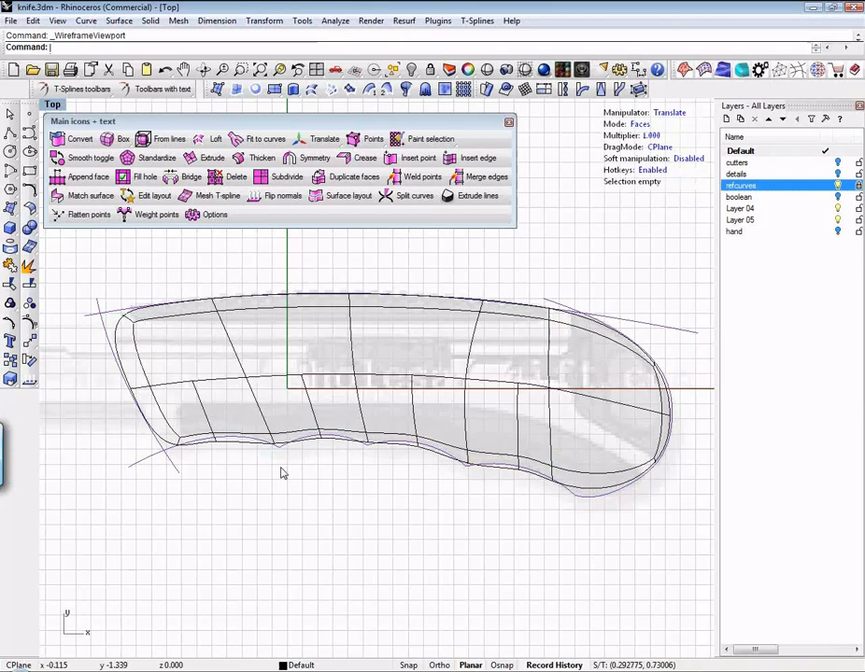
In Edges mode, move the vertical wall edges at the first, second and third finger-grip cusps onto the reference curve's cusps.
left_click(643, 127)
scroll(277, 457, "up", 6)
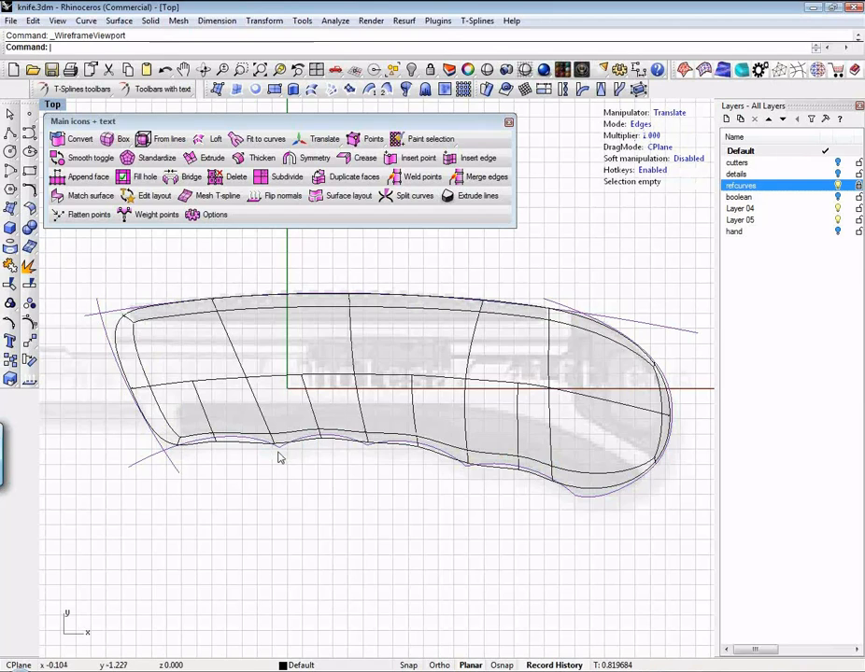
left_click(273, 431)
left_click(320, 379)
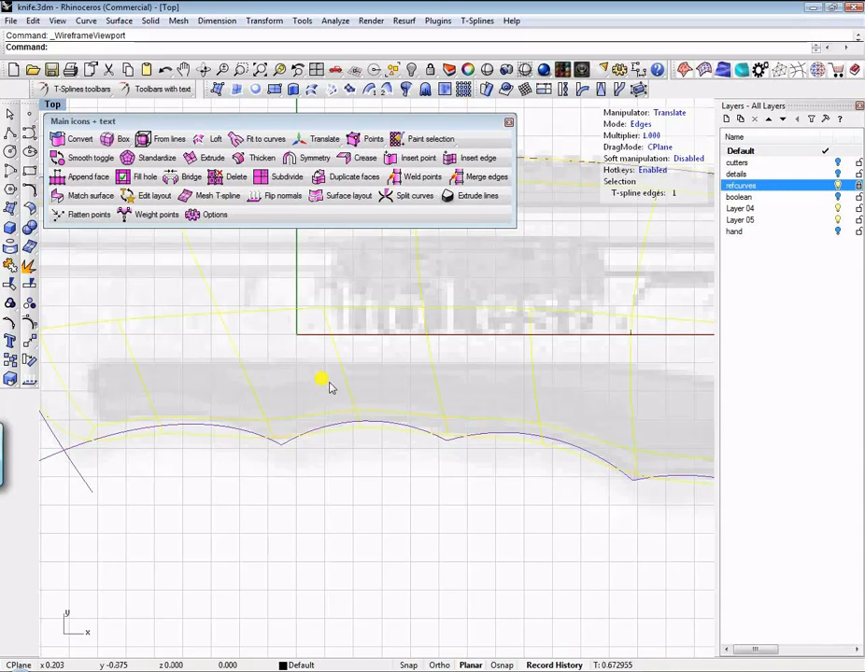
left_click(448, 437)
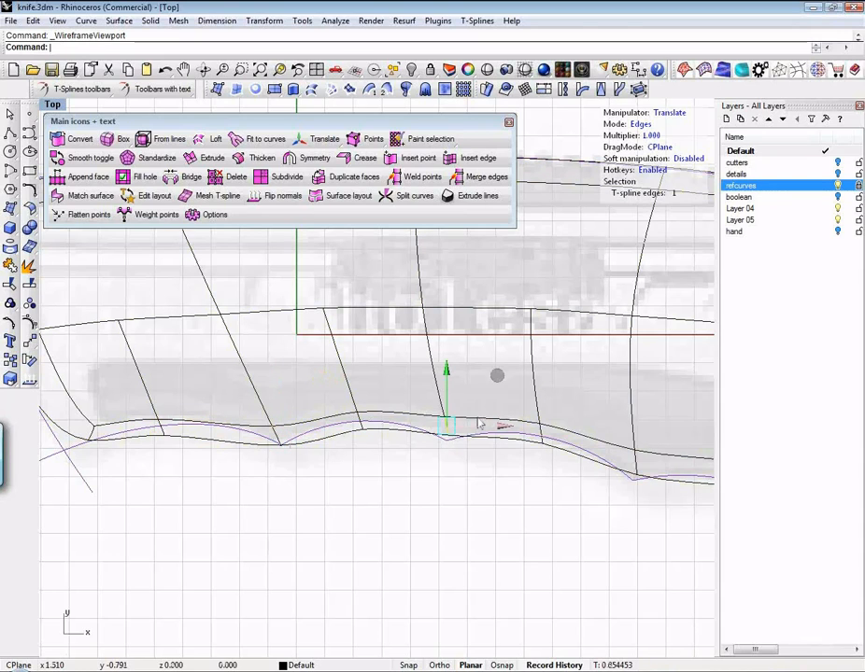
left_click(500, 387)
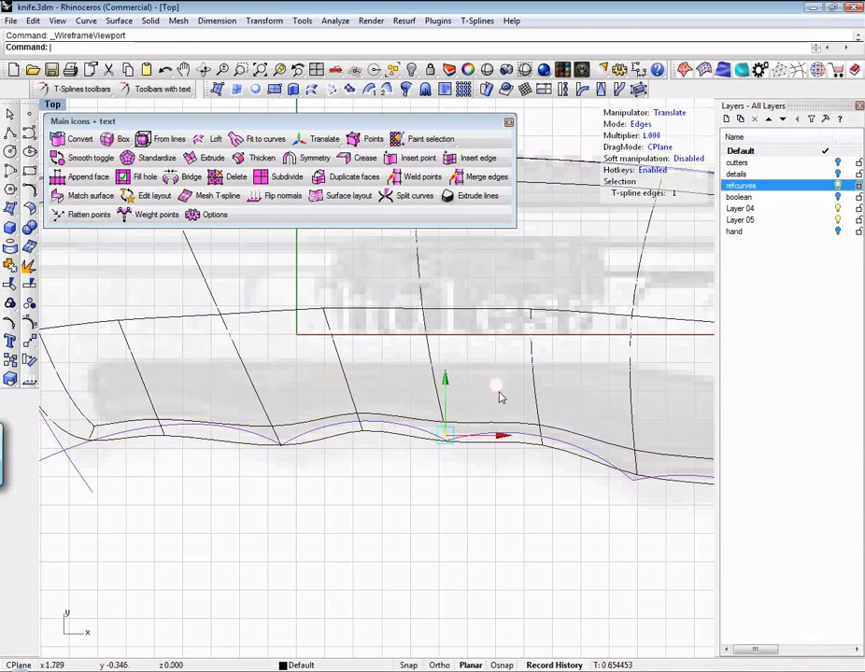
right_click_drag(532, 485, 420, 481)
key("Escape")
left_click(521, 459)
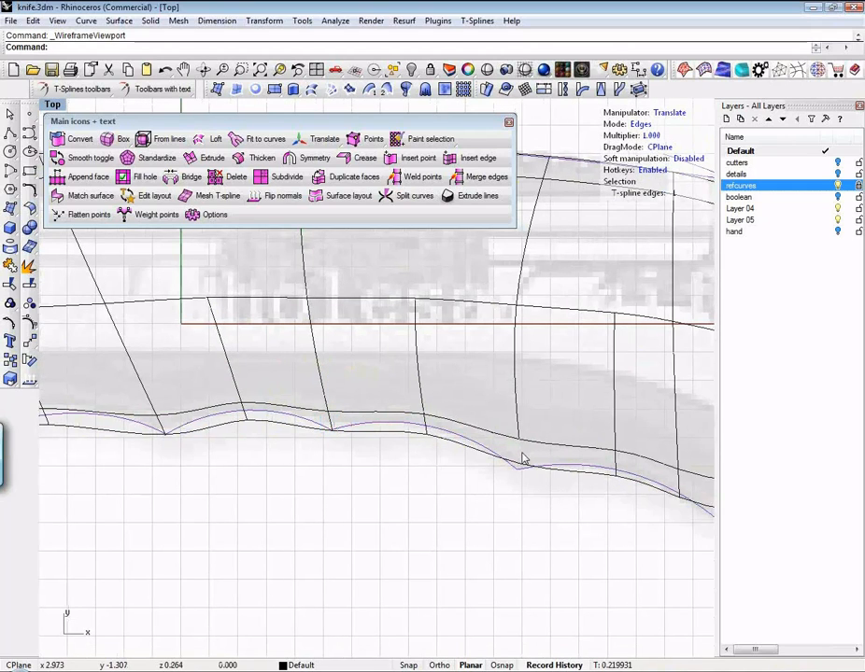
left_click(564, 407)
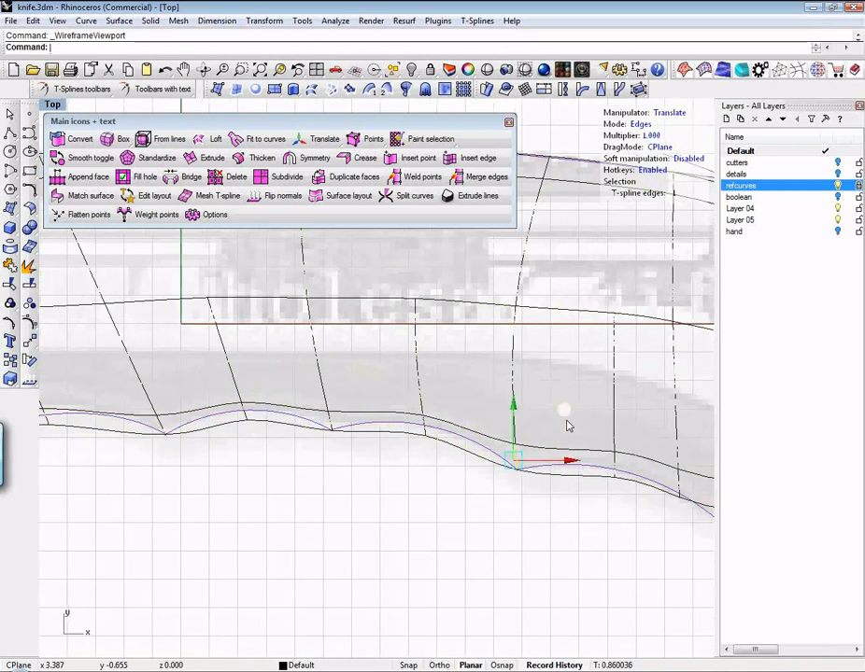
Move the vertical wall edge at the fourth cusp, near the handle's rounded butt, to fit the reference curve.
key("Escape")
right_click_drag(576, 545, 384, 519)
right_click_drag(510, 536, 411, 512)
left_click(464, 407)
left_click(519, 444)
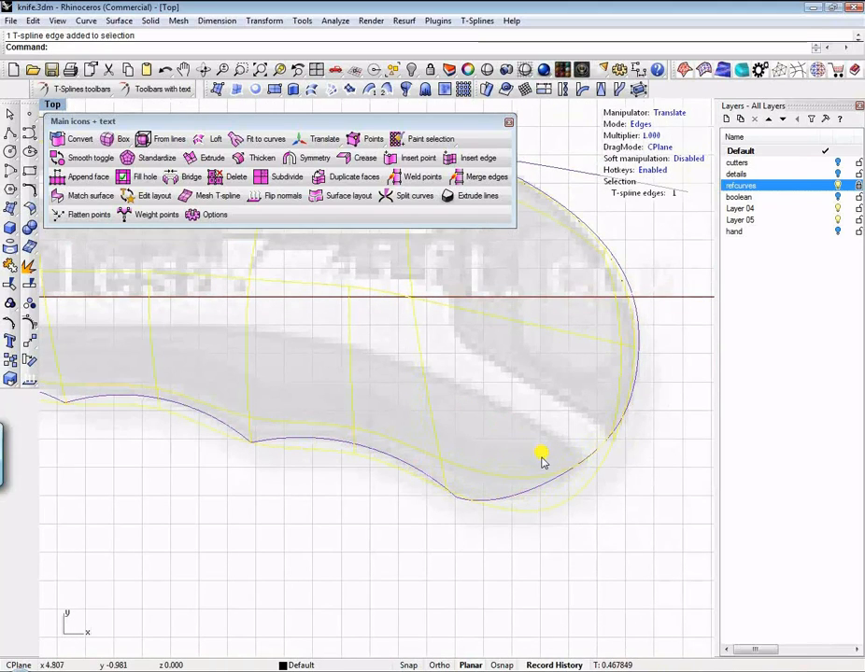
left_click_drag(542, 459, 551, 470)
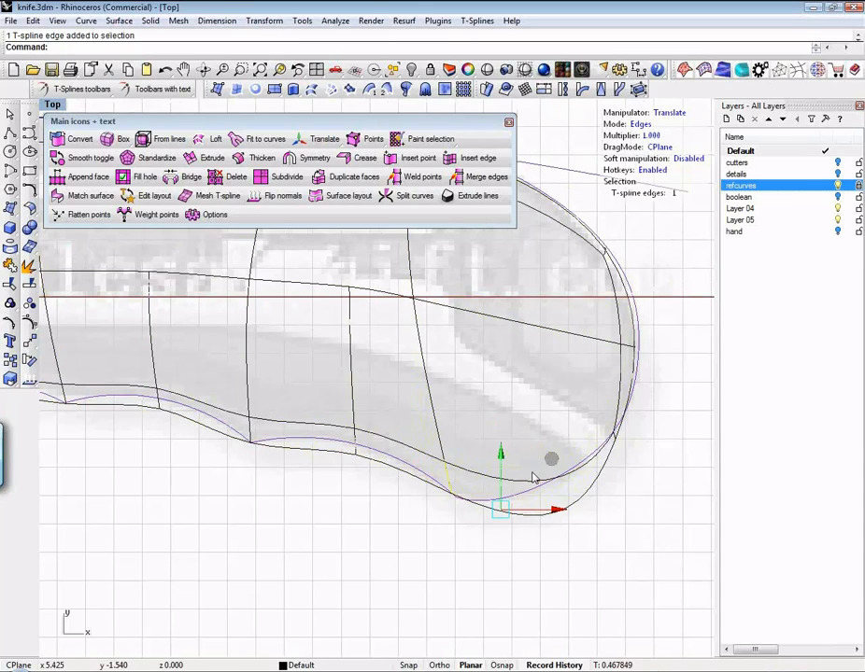
left_click(624, 553)
Select the vertical wall edge at the lower corner of the rounded butt and move it up toward the reference outline.
right_click_drag(629, 558, 560, 564)
left_click_drag(502, 405, 590, 472)
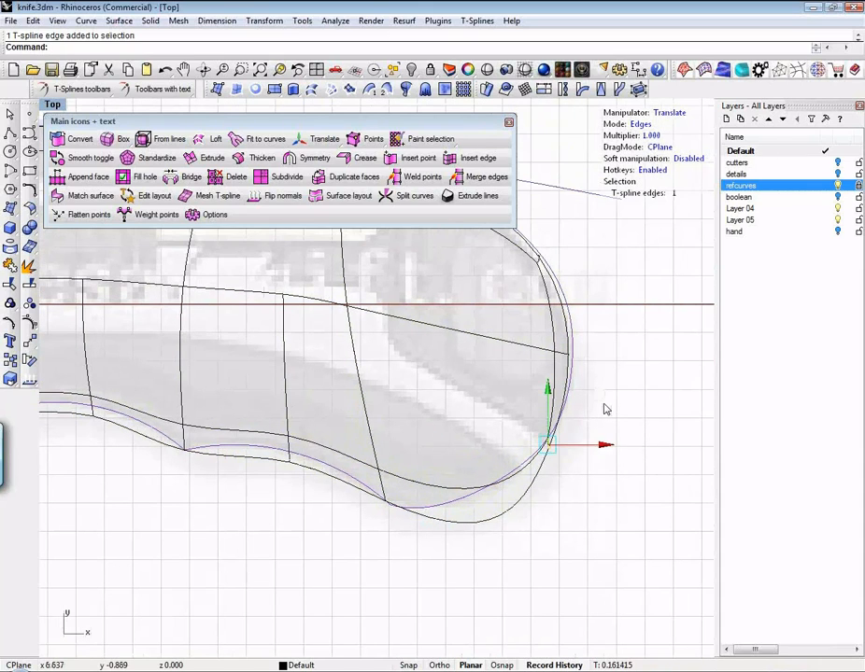
left_click_drag(604, 408, 614, 352)
left_click(581, 535)
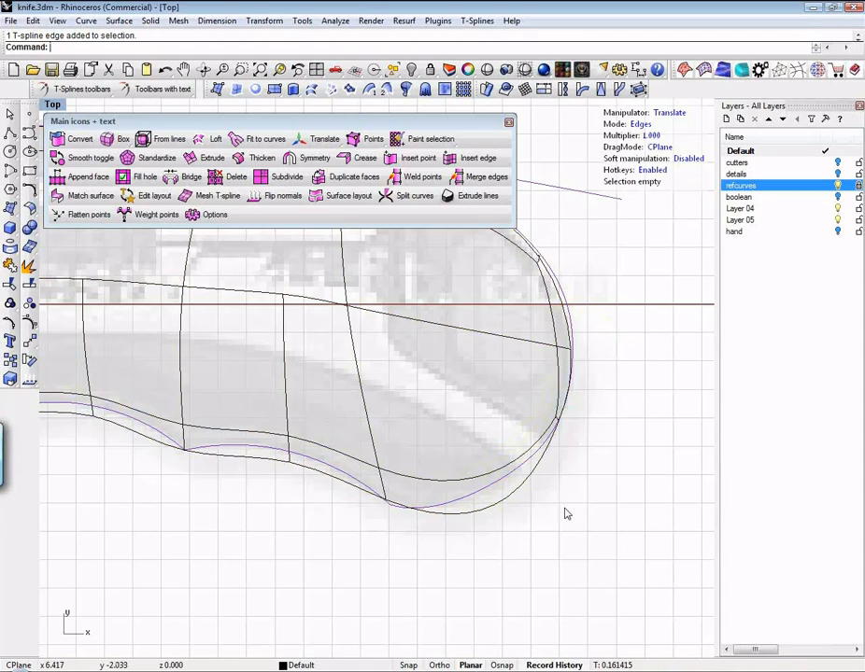
Move the vertical wall edges at the middle of the fourth and third finger-grip arcs up onto the reference curve.
scroll(560, 493, "down", 4)
right_click_drag(561, 494, 563, 520)
right_click_drag(374, 529, 454, 535)
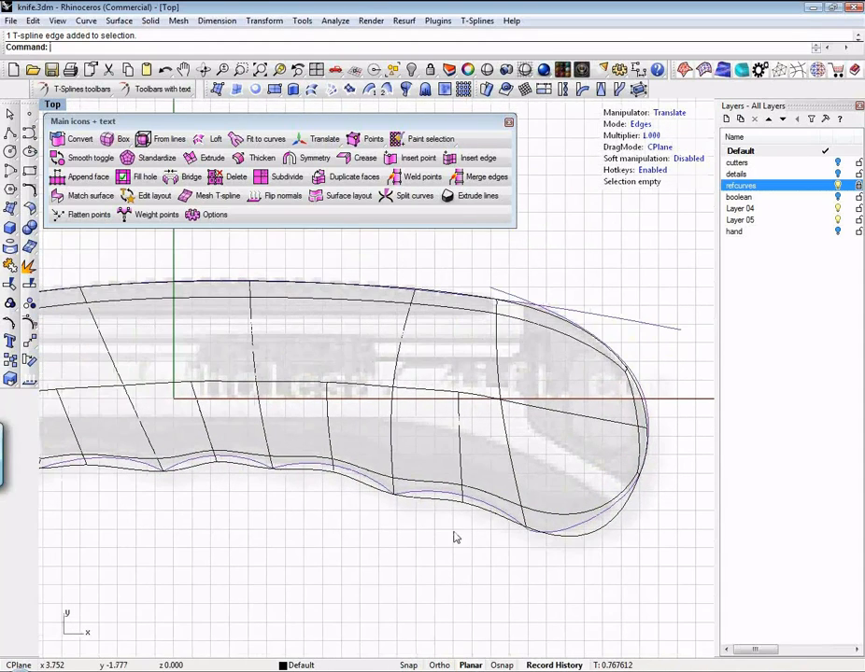
left_click(461, 493)
left_click(515, 436)
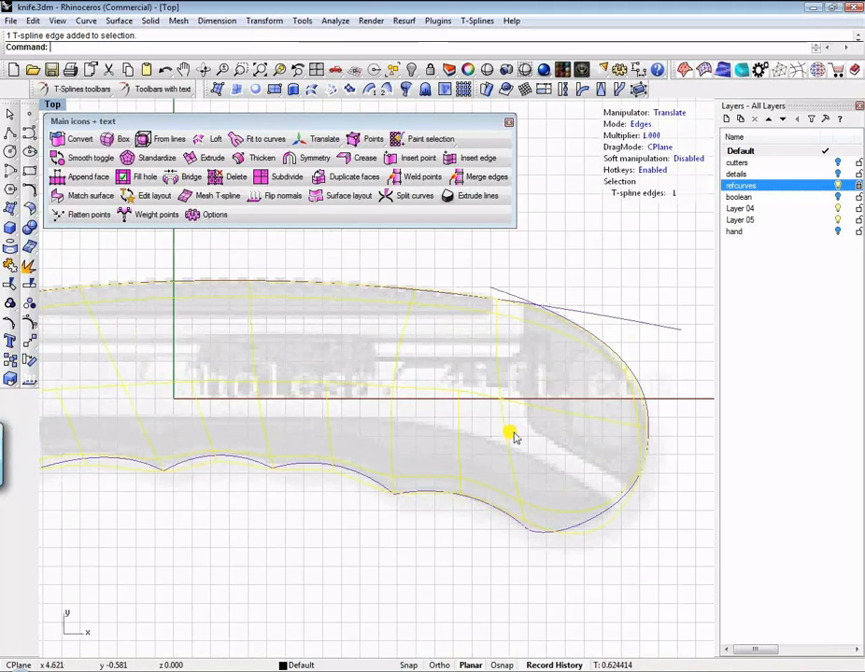
left_click_drag(513, 432, 508, 431)
right_click_drag(380, 557, 468, 577)
left_click_drag(398, 517, 437, 455)
left_click_drag(473, 422, 472, 420)
left_click(370, 524)
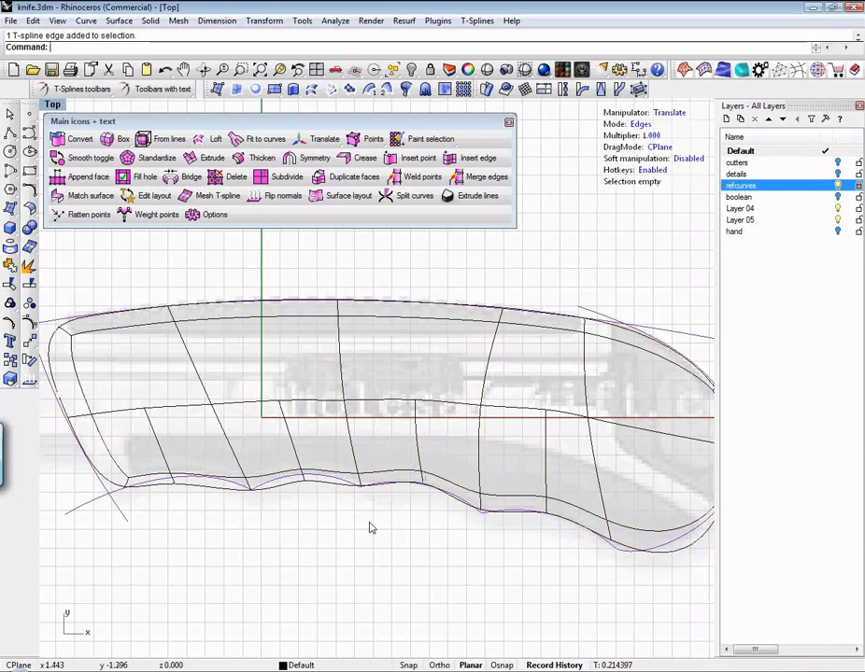
Move the vertical wall edges at the middle of the second and first finger-grip arcs and at the flat front end's lower corner onto the reference curves.
left_click_drag(284, 502, 349, 411)
right_click_drag(317, 508, 381, 502)
left_click(327, 515)
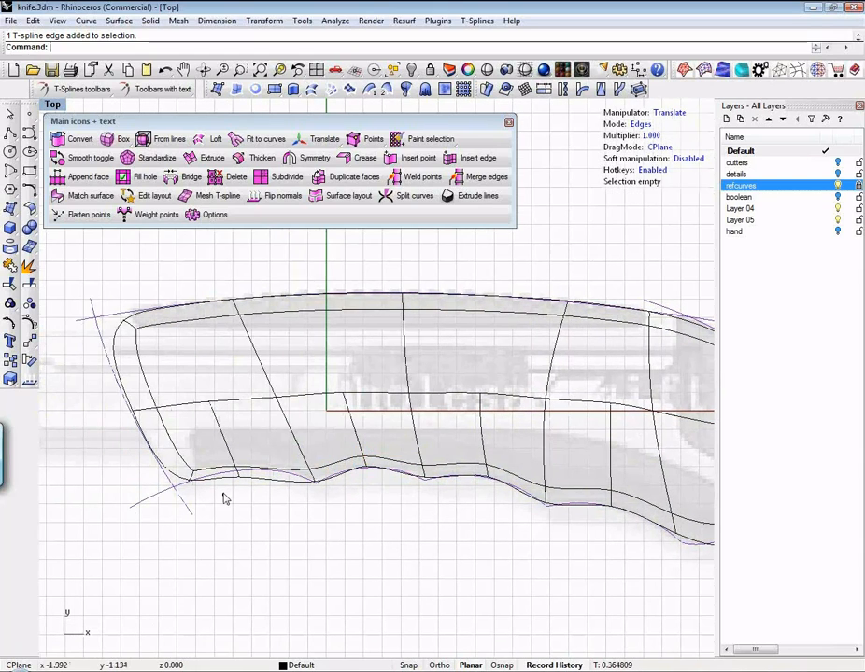
left_click_drag(224, 499, 285, 408)
left_click(269, 504)
left_click_drag(159, 537, 241, 436)
left_click(240, 519)
Inspect how closely the handle outline follows the reference curves along the grip, the rounded butt and the flat front end.
scroll(240, 518, "down", 2)
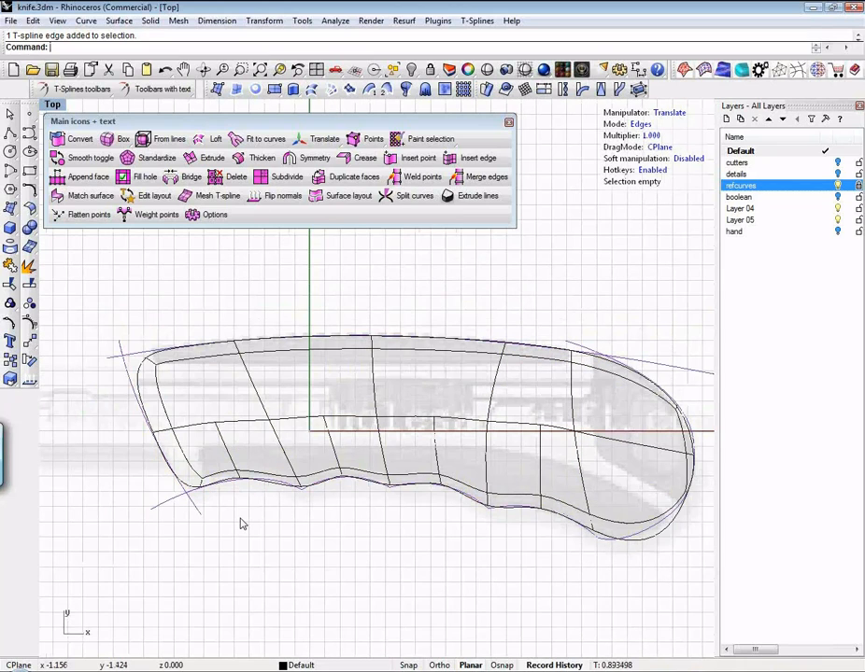
scroll(289, 485, "down", 1)
scroll(494, 499, "up", 3)
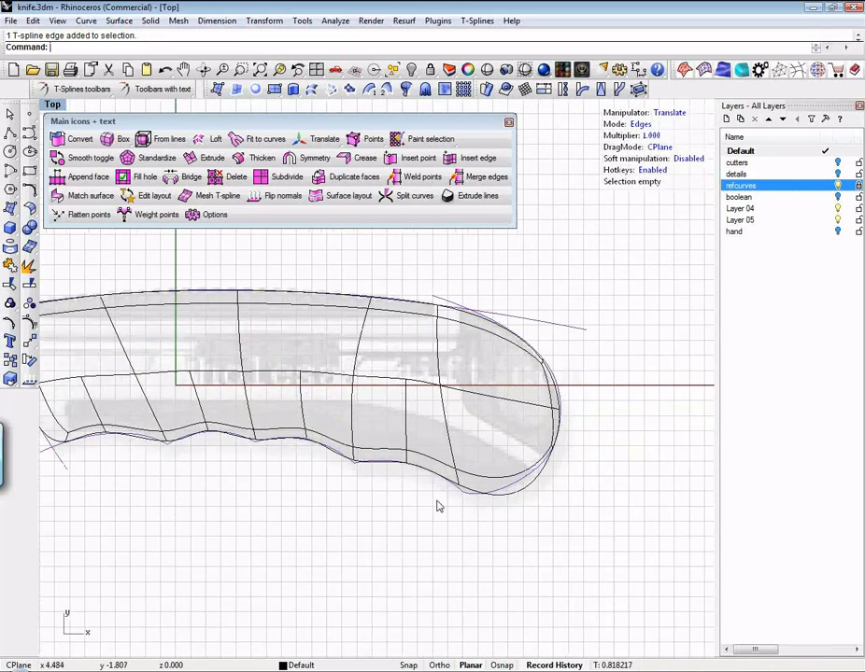
right_click_drag(463, 519, 483, 528)
right_click_drag(376, 521, 501, 537)
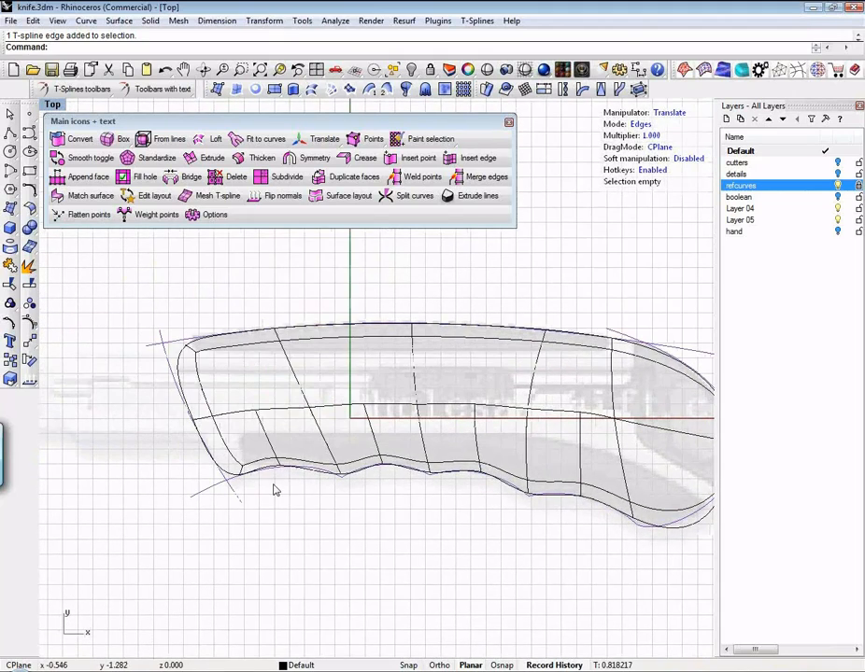
scroll(191, 344, "up", 4)
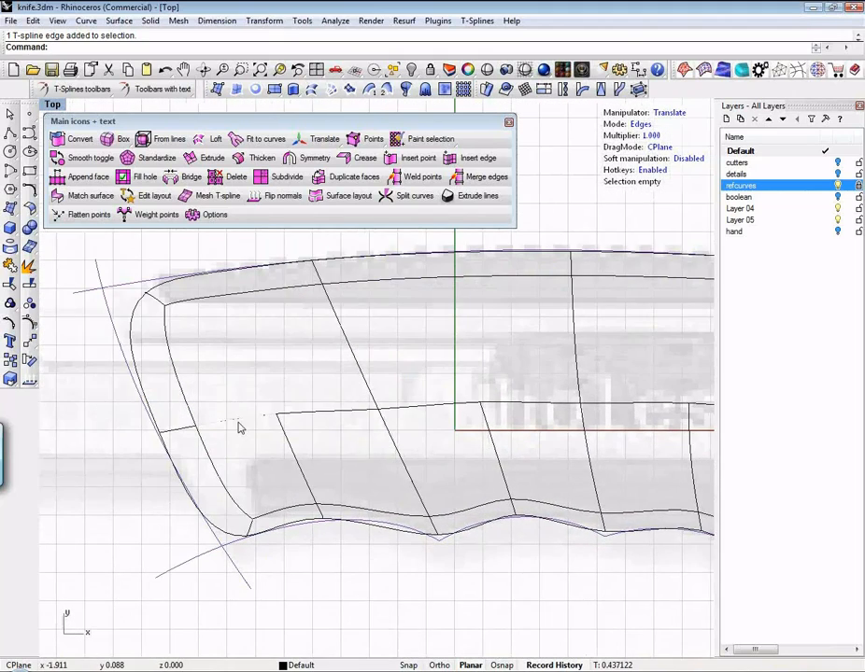
scroll(240, 427, "down", 4)
right_click_drag(283, 447, 240, 451)
Select the two wall edges at the upper and lower corners of the flat front end and set their weight to 3 with tsWeight.
left_click(144, 347)
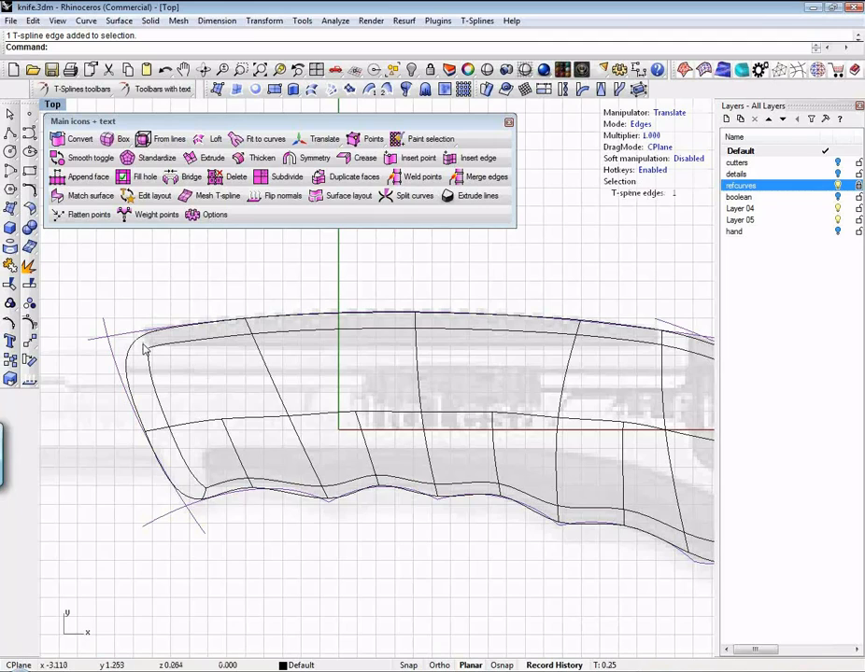
left_click(204, 496, "shift")
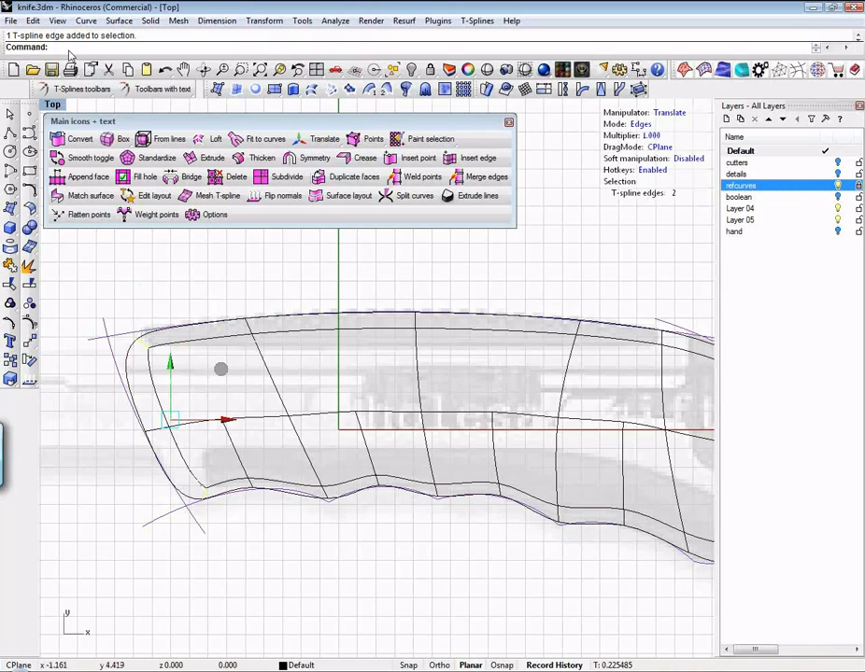
type("ts")
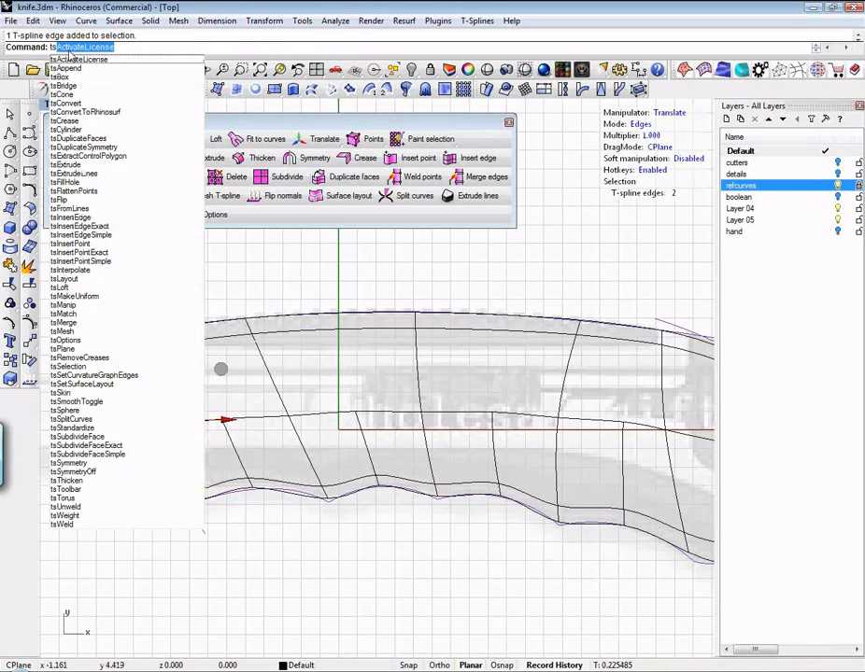
type("w")
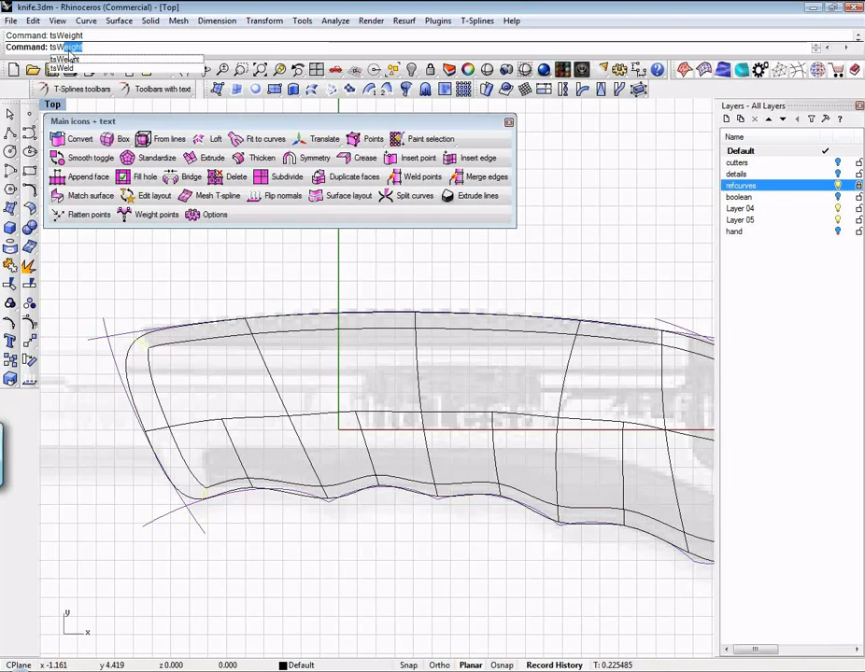
key("Return")
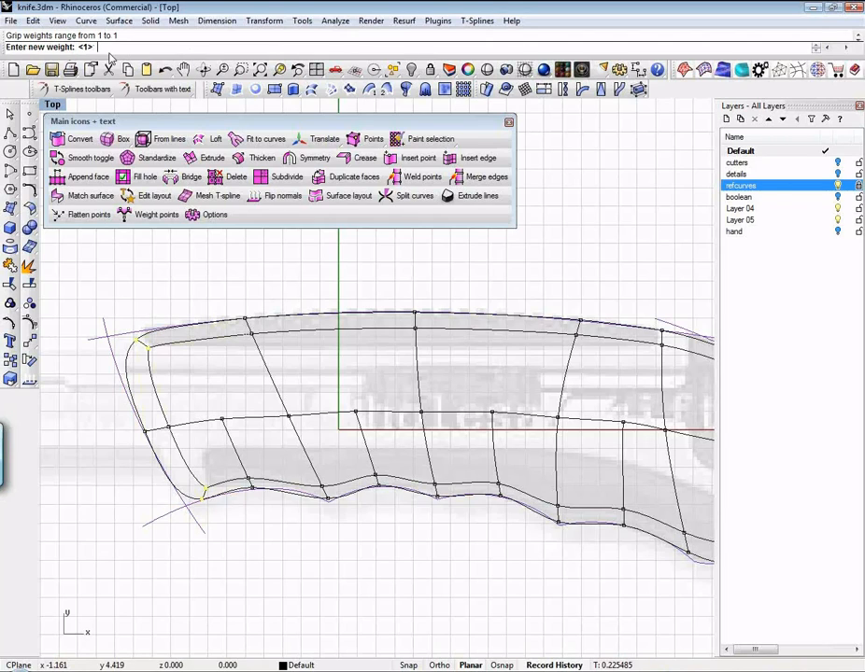
type("3")
key("Return")
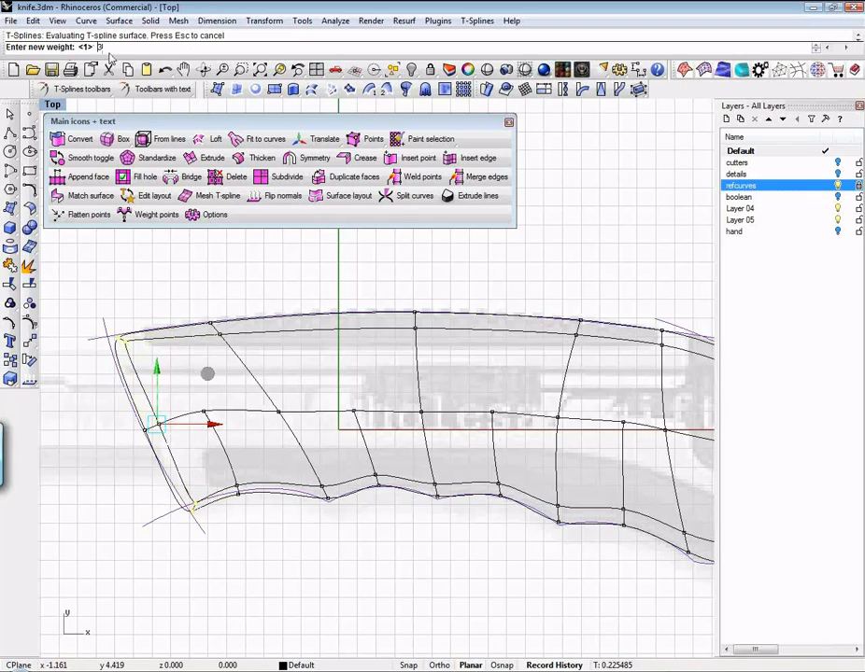
left_click(68, 370)
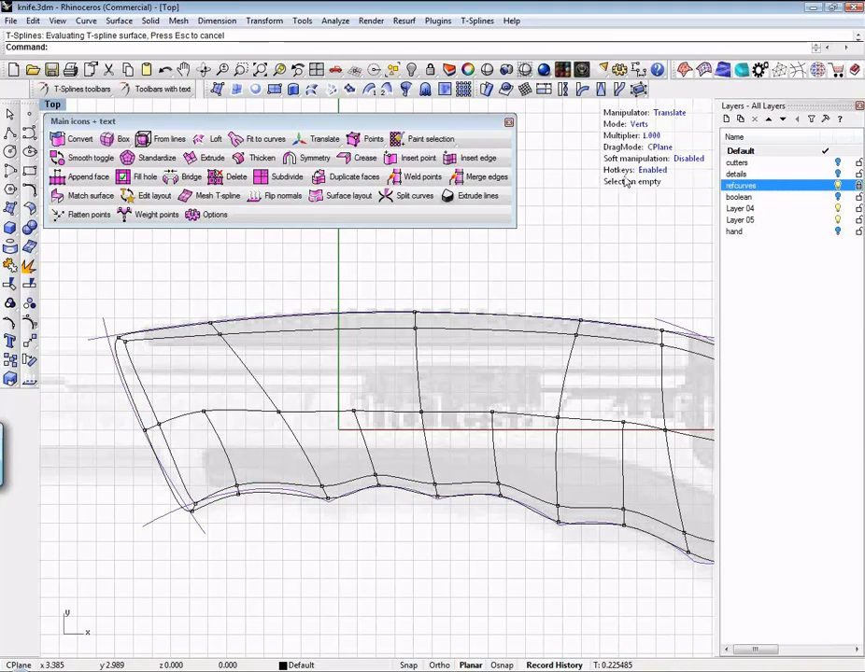
Return to Edges mode and move the upper and lower corner edges of the flat front end onto the reference curve corners.
left_click(637, 125)
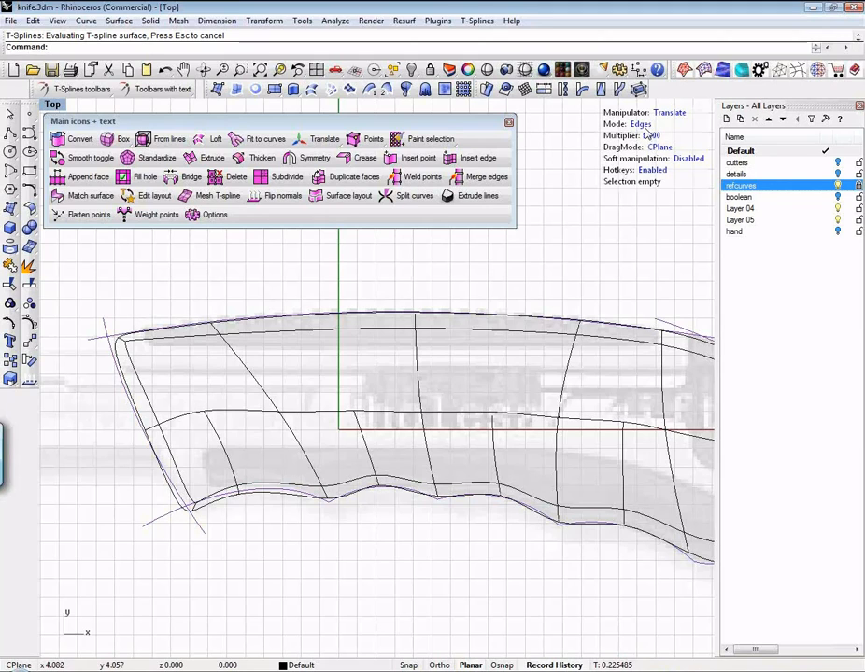
scroll(121, 346, "up", 2)
left_click(123, 341)
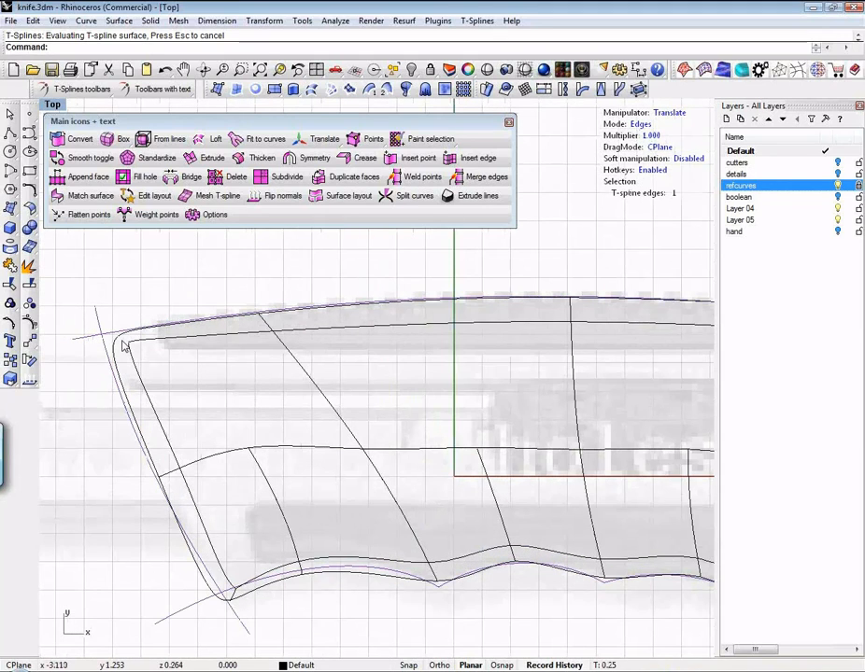
left_click(169, 288)
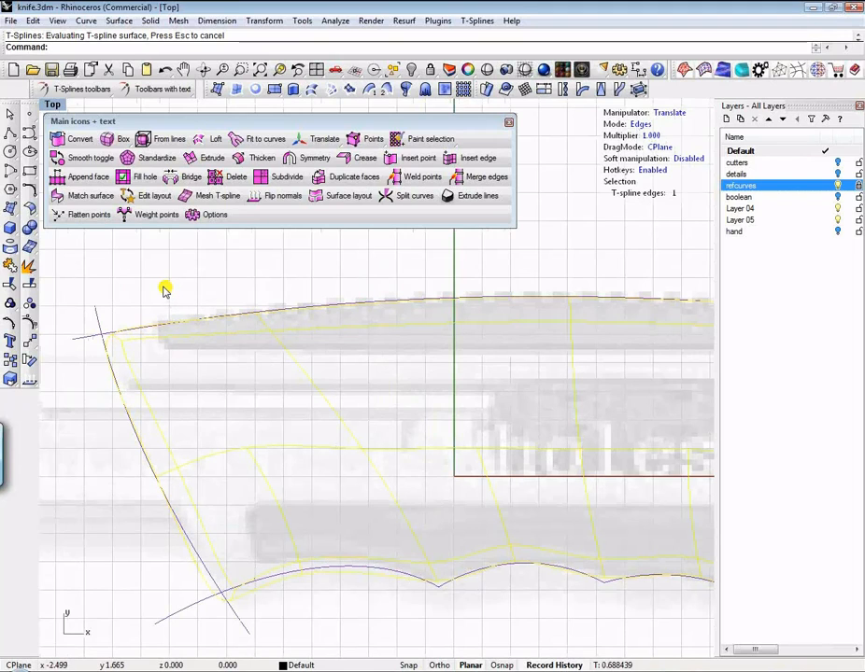
left_click(280, 547)
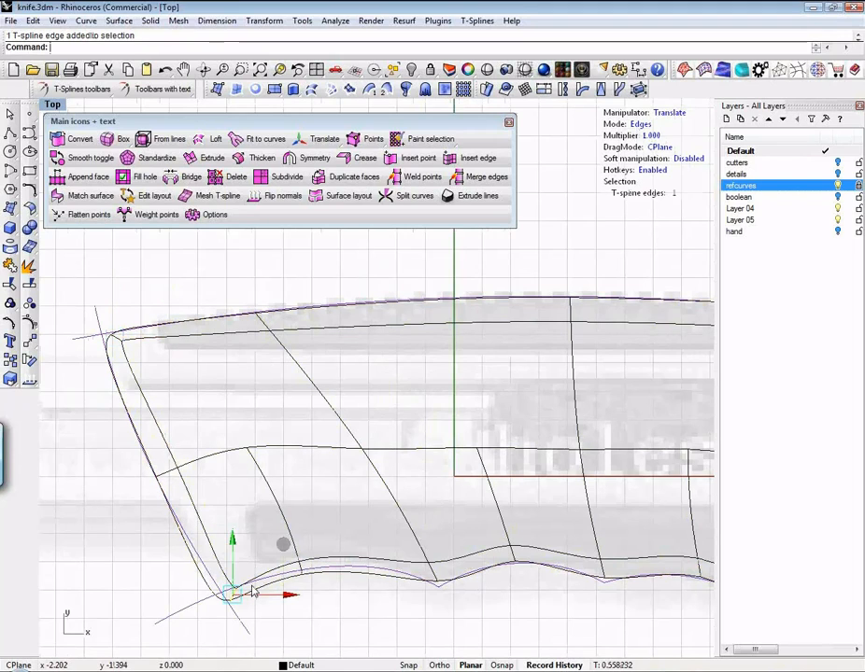
left_click(282, 548)
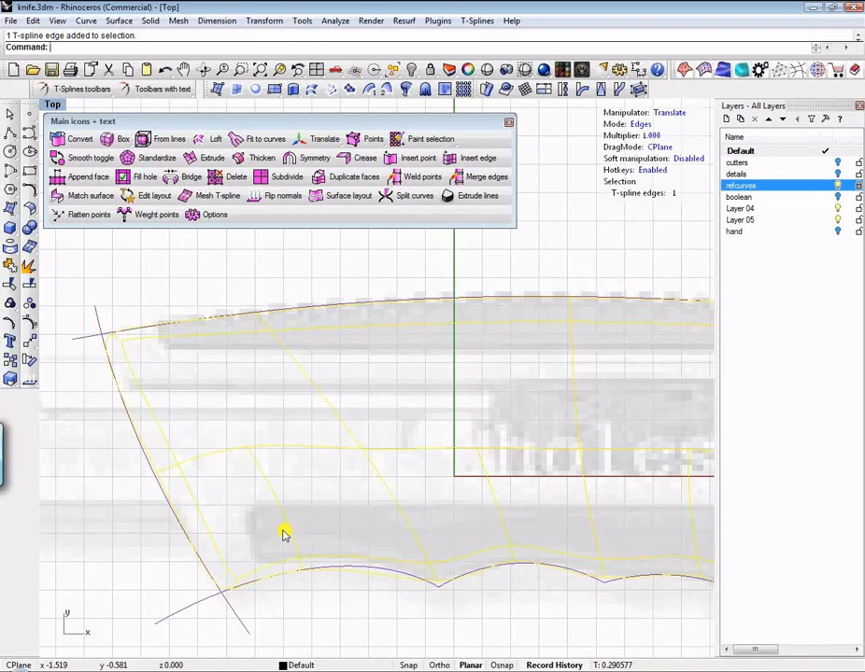
Select the vertical wall edges at all four finger-grip cusps and set their weight to 3 with tsWeight.
right_click_drag(386, 622, 246, 576)
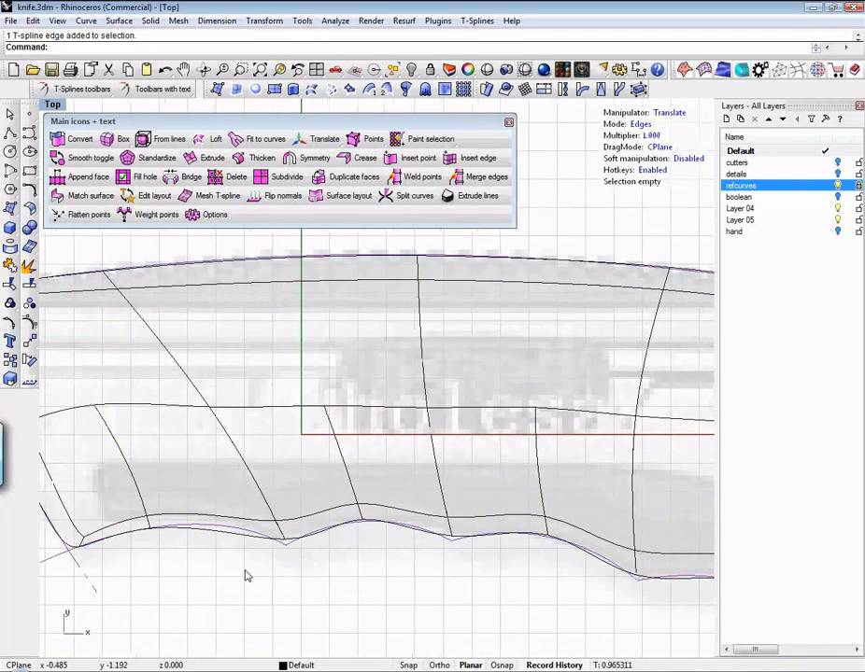
left_click_drag(245, 571, 311, 496)
left_click_drag(407, 590, 456, 497, "shift")
right_click_drag(508, 588, 335, 587)
left_click_drag(443, 600, 506, 527, "shift")
right_click_drag(524, 626, 333, 554)
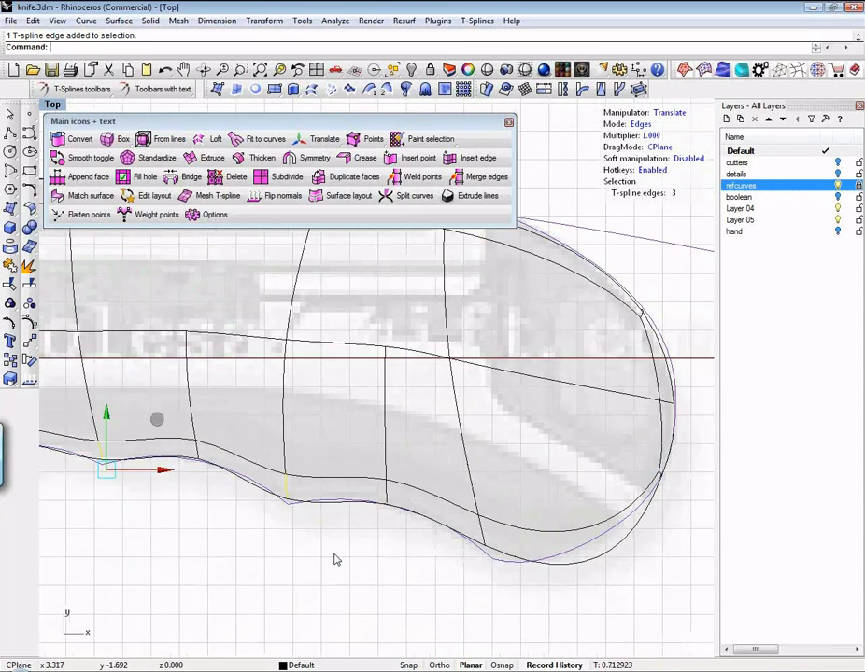
left_click_drag(459, 581, 510, 507, "shift")
scroll(347, 574, "down", 4)
right_click_drag(340, 581, 480, 569)
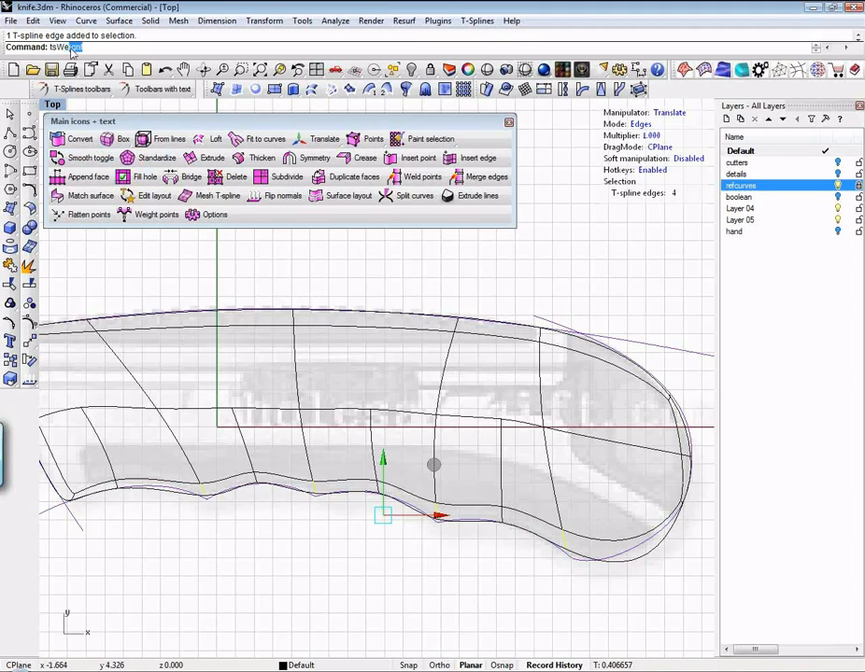
key("Return")
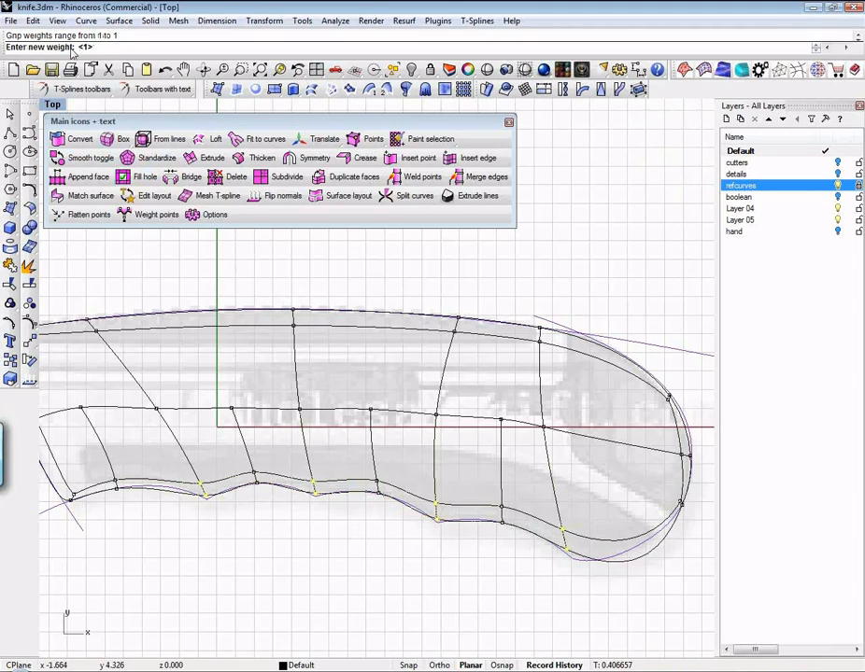
type("3")
key("Return")
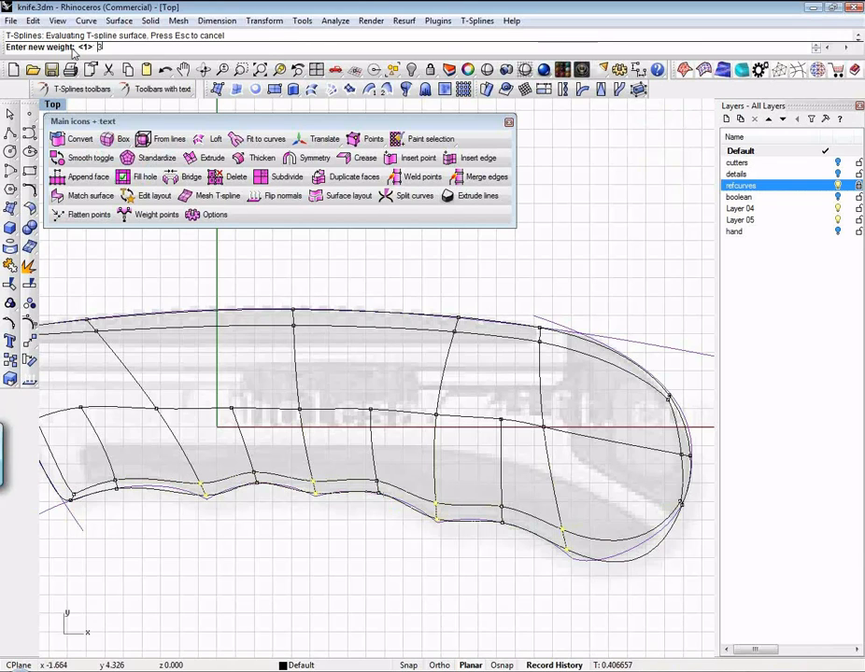
Switch back to Edges mode and move the four selected cusp edges together to fit the reference curve's cusps.
right_click_drag(199, 524, 239, 525)
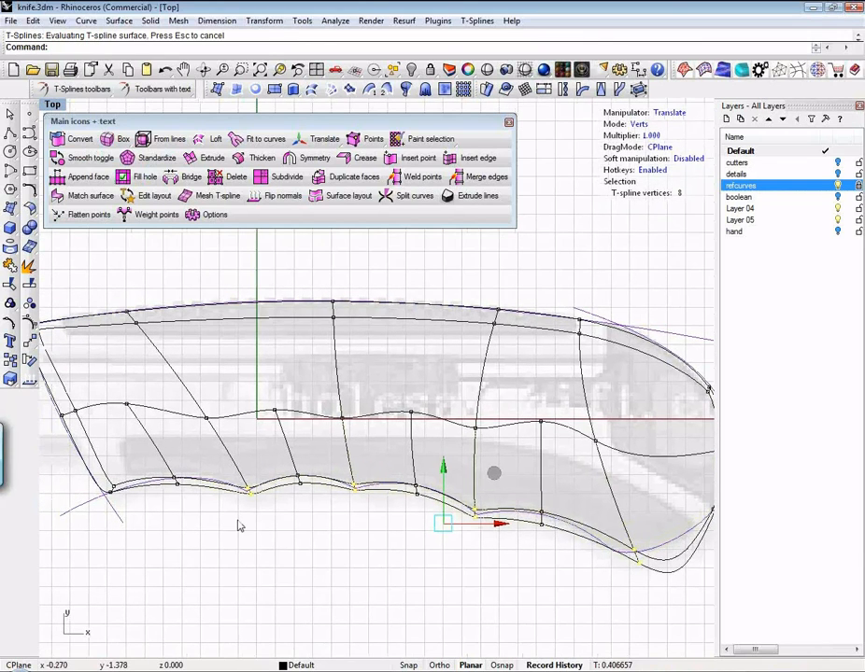
scroll(253, 507, "up", 2)
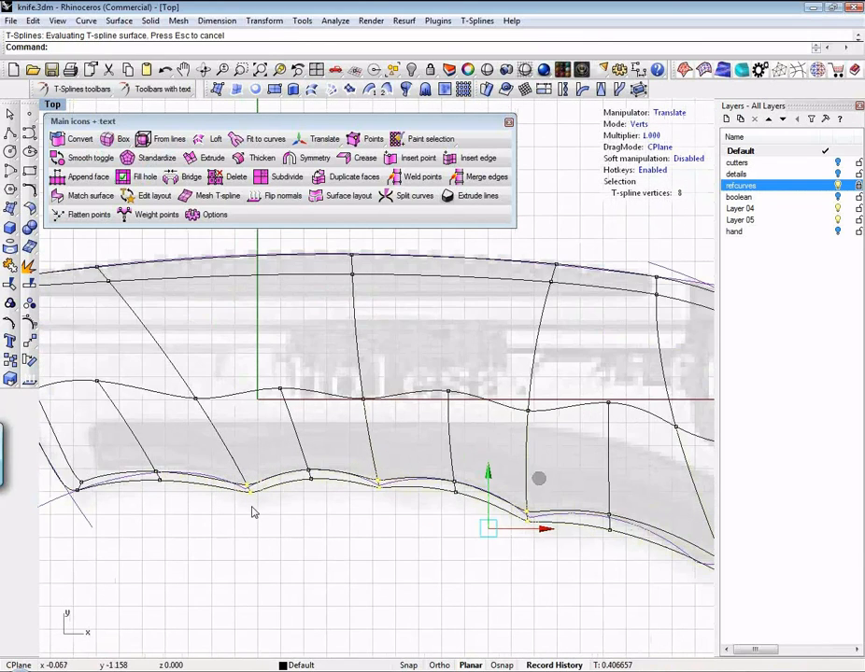
left_click(638, 124)
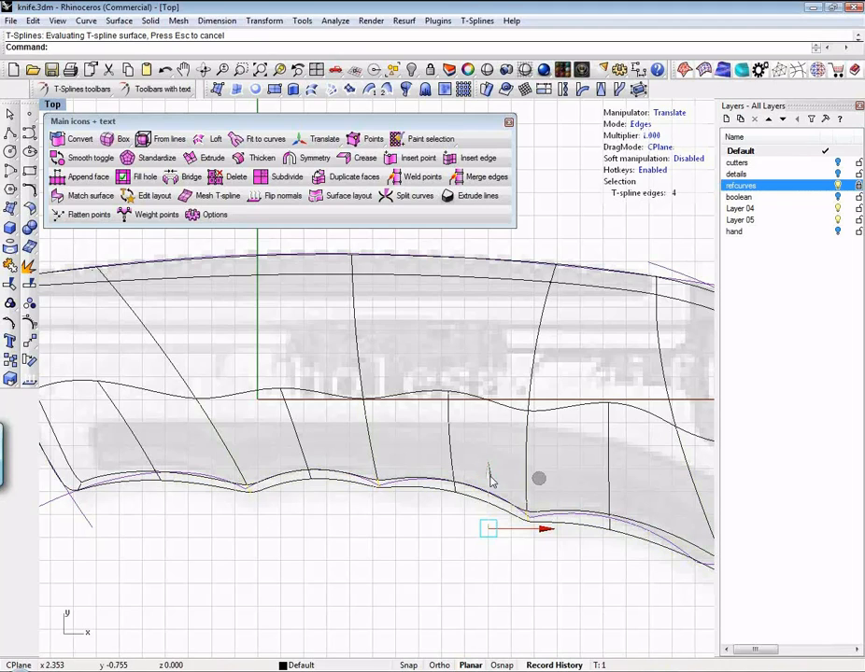
left_click(541, 478)
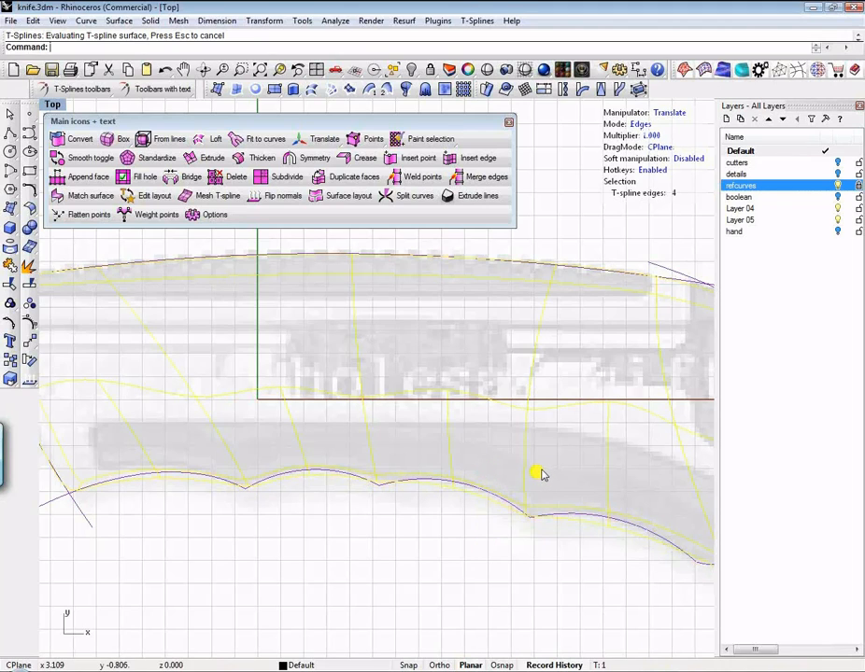
left_click(534, 475)
Move the vertical wall edges at the middle of the first and second finger-grip arcs up to match the reference curve.
left_click(158, 476)
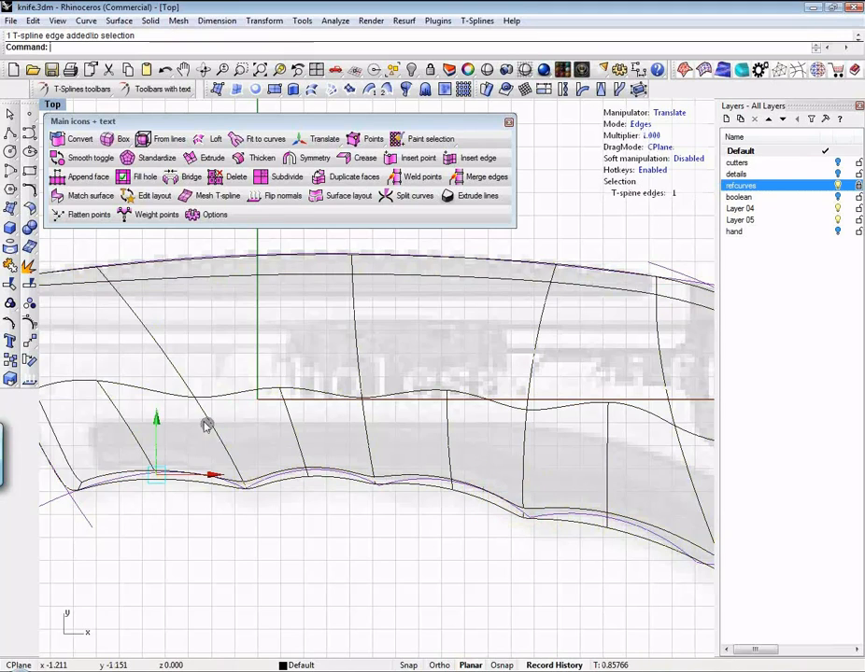
left_click(199, 422)
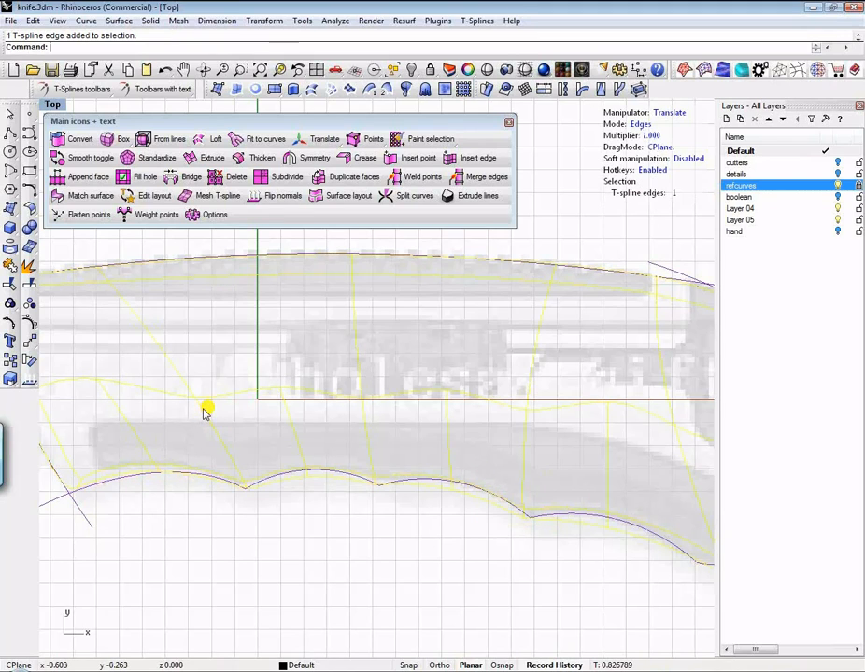
left_click(207, 407)
left_click(318, 467)
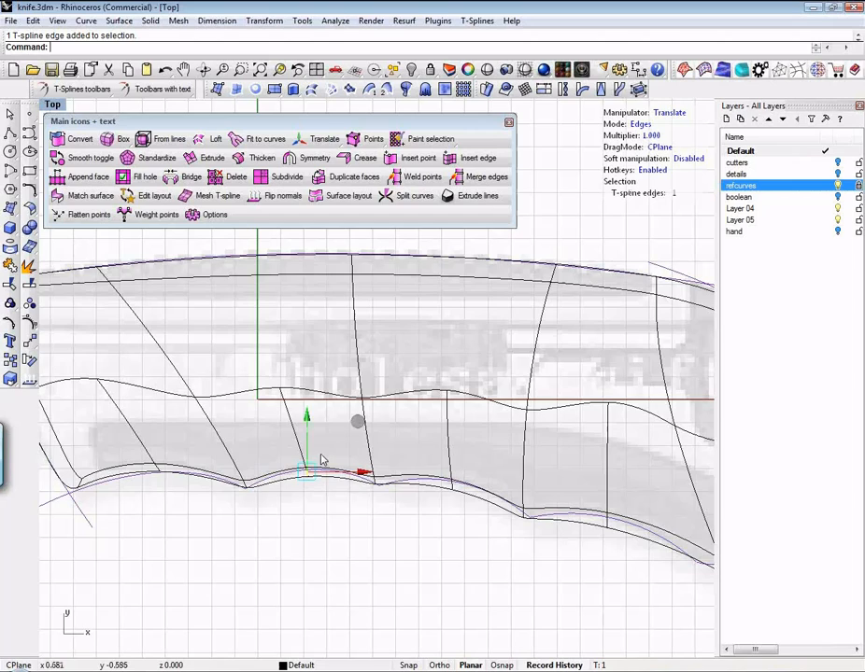
left_click(355, 417)
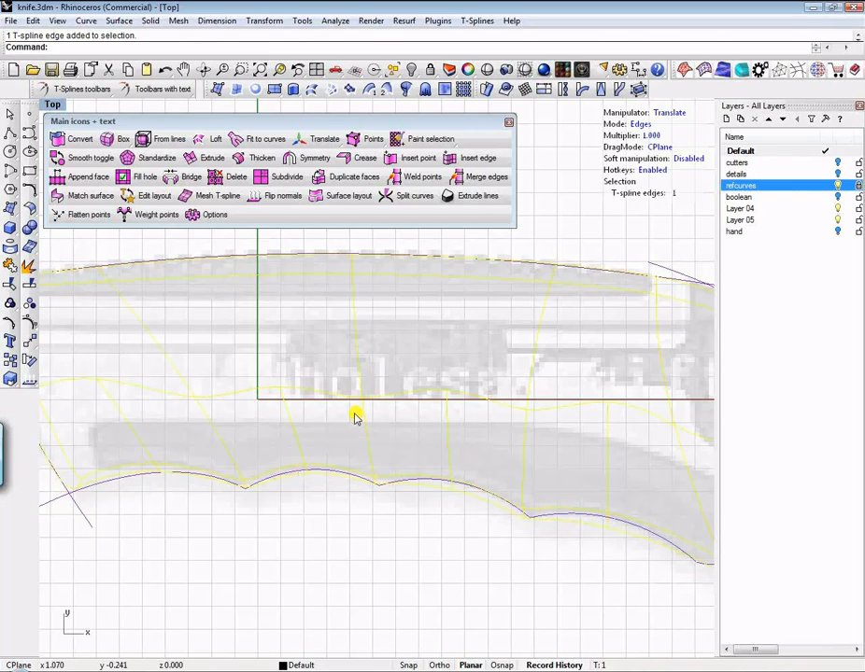
left_click(389, 537)
Move the vertical wall edges at the middle of the third and fourth finger-grip arcs up to match the reference curve.
left_click(452, 484)
left_click_drag(502, 436, 513, 411)
right_click_drag(357, 516, 198, 498)
left_click(443, 532)
left_click(447, 503)
left_click_drag(507, 450, 513, 433)
left_click(542, 575)
Move the vertical wall edges at the fourth cusp and at the lower corner of the rounded butt onto the reference outline.
left_click(603, 532)
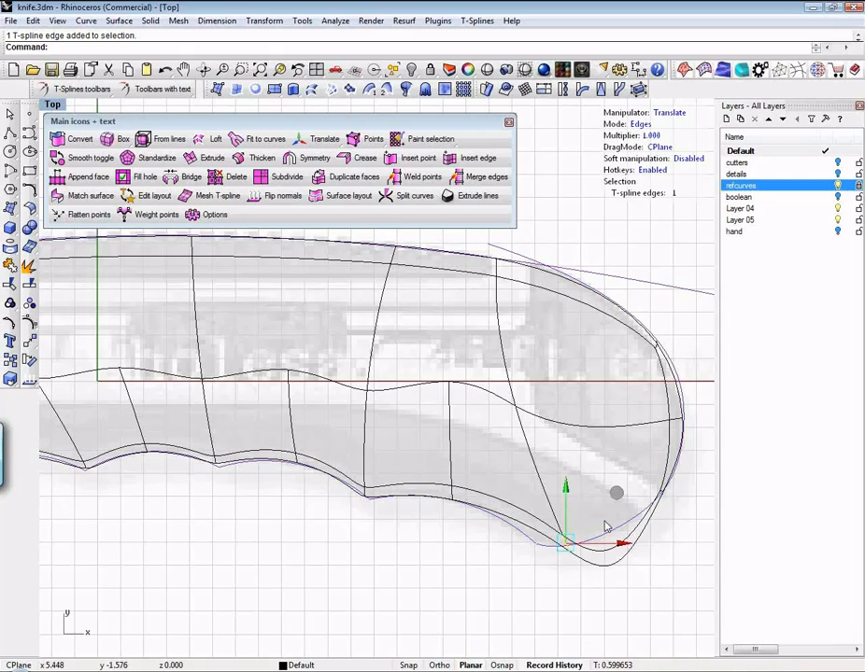
left_click_drag(615, 503, 580, 477)
left_click(610, 473)
left_click(678, 499)
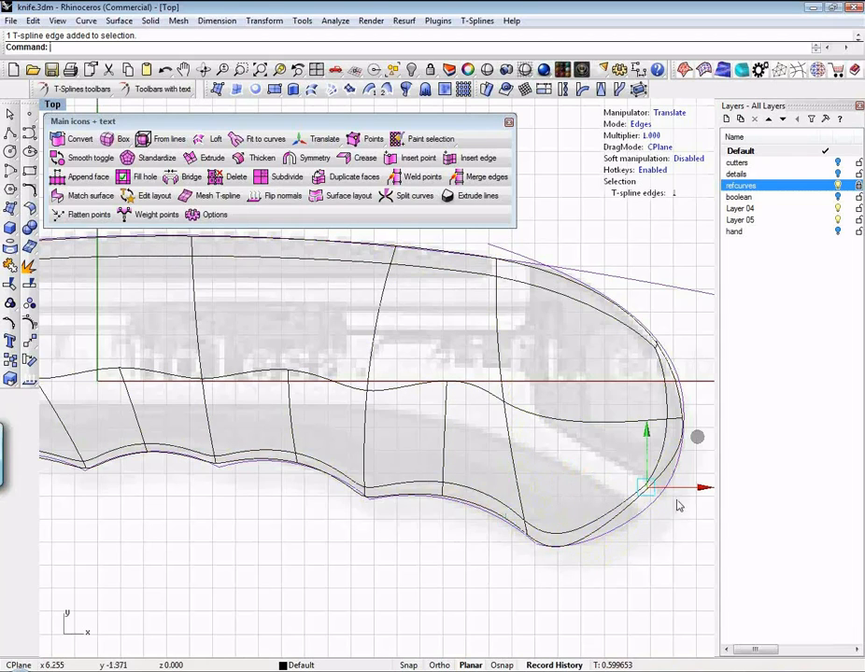
left_click_drag(695, 449, 707, 472)
left_click(634, 570)
Show the whole handle in shaded display in the Top view.
scroll(589, 497, "down", 4)
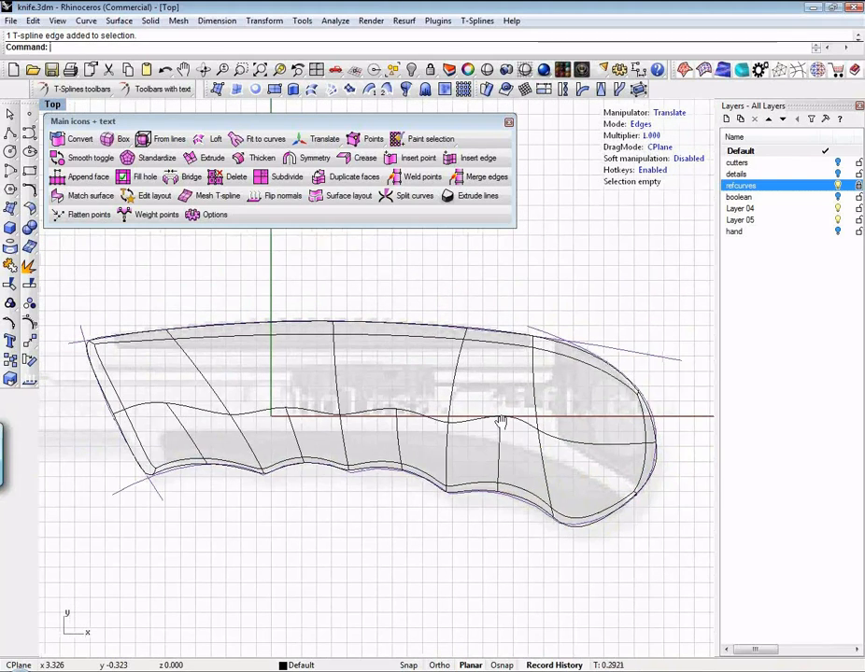
right_click_drag(501, 423, 574, 396)
right_click_drag(269, 339, 252, 365)
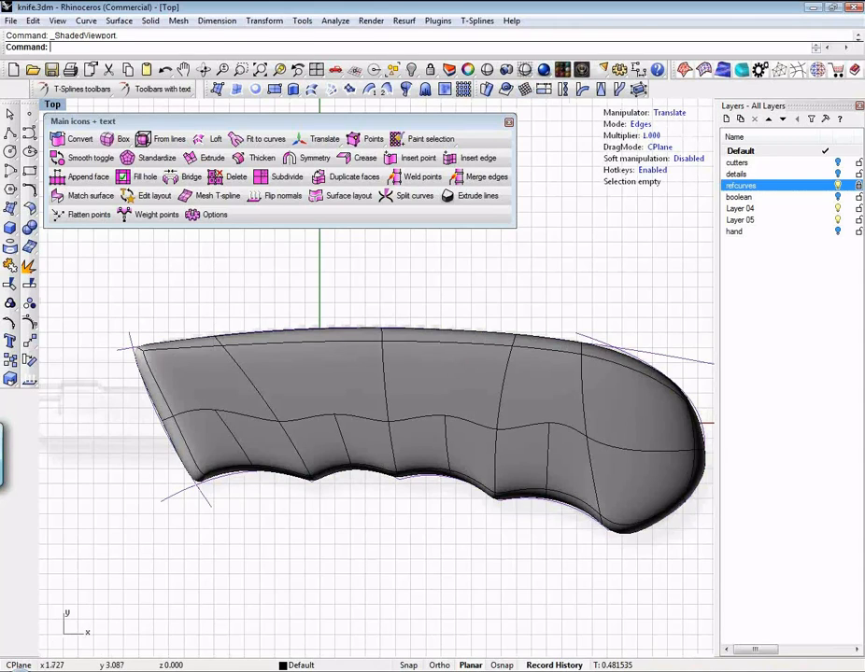
Raise the lengthwise edge loop along the handle's top surface in the Perspective view, leaving out its end edge on the butt wall.
key("ctrl+F4")
right_click_drag(412, 447, 177, 439)
double_click(168, 434)
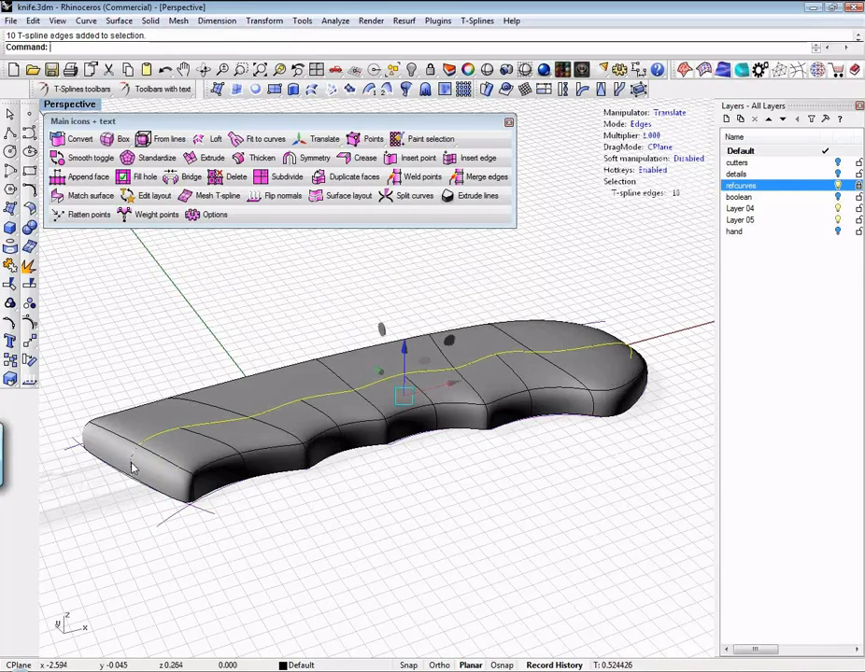
right_click_drag(132, 463, 599, 557)
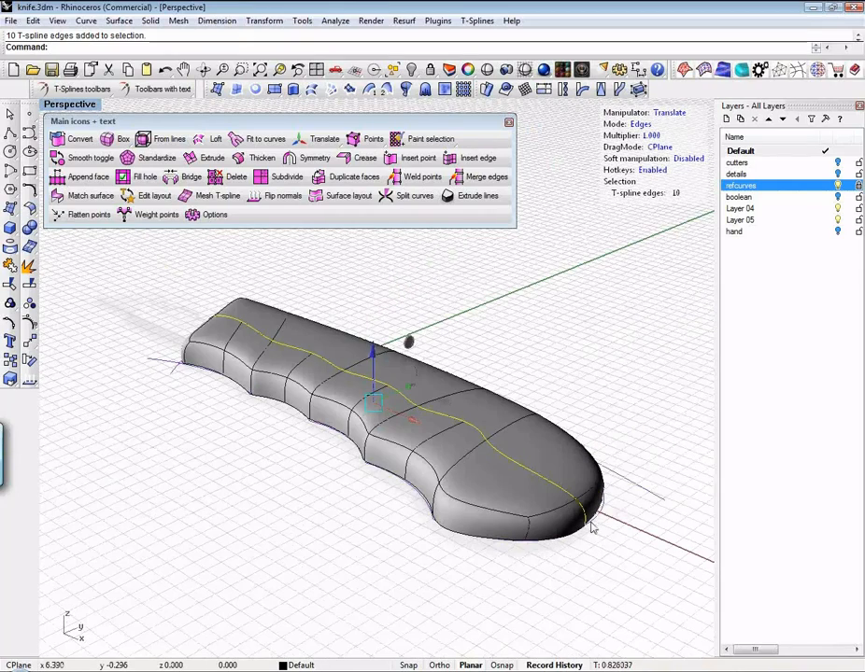
left_click(584, 515, "ctrl")
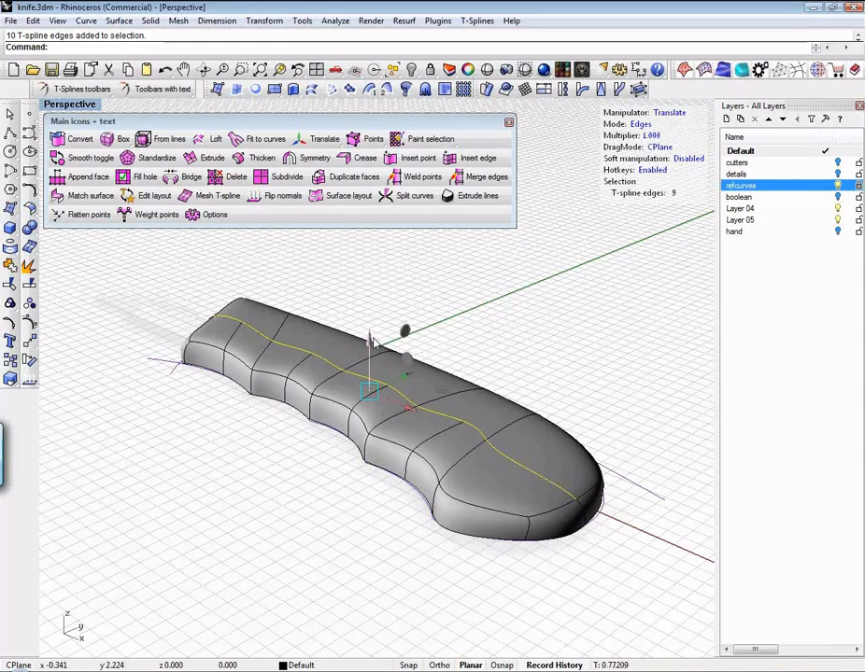
left_click_drag(374, 343, 377, 328)
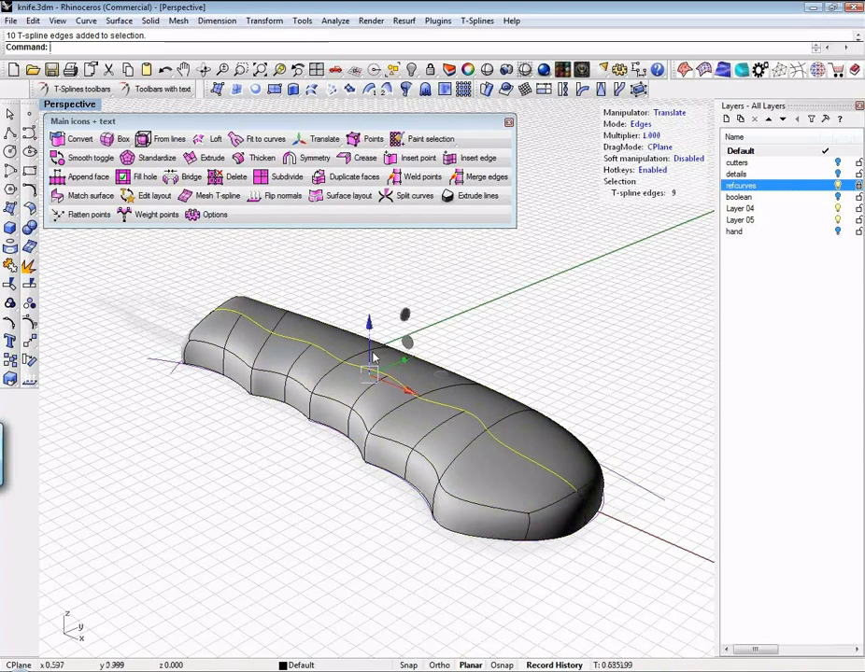
key("Escape")
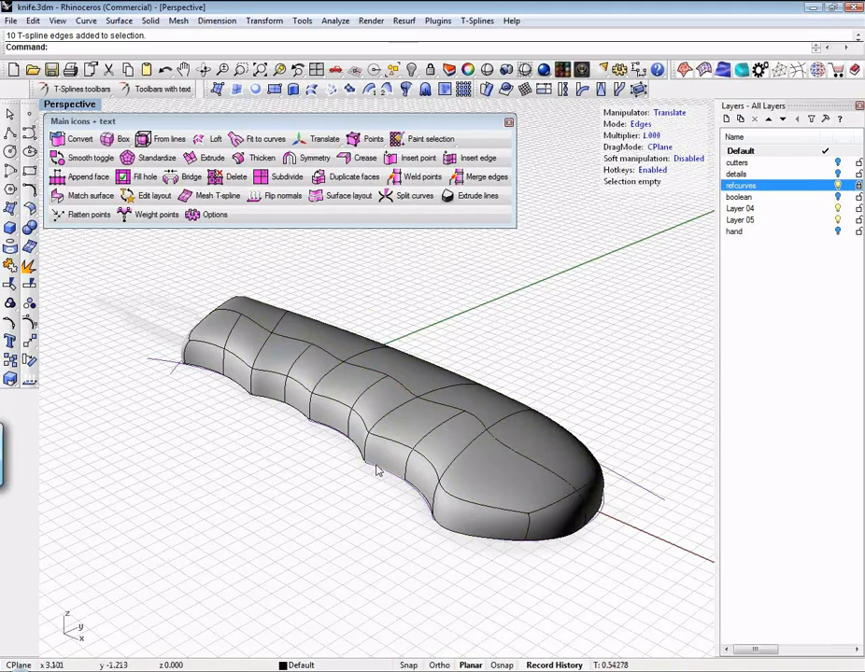
Lower the four upper-rim vertices at the middle of the finger-grip arcs.
left_click(639, 126)
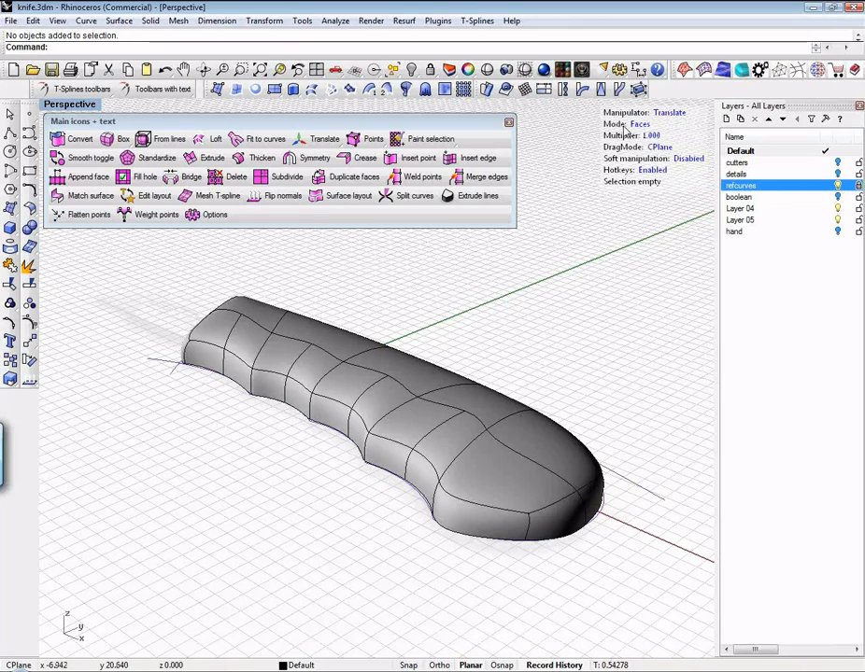
left_click(622, 127)
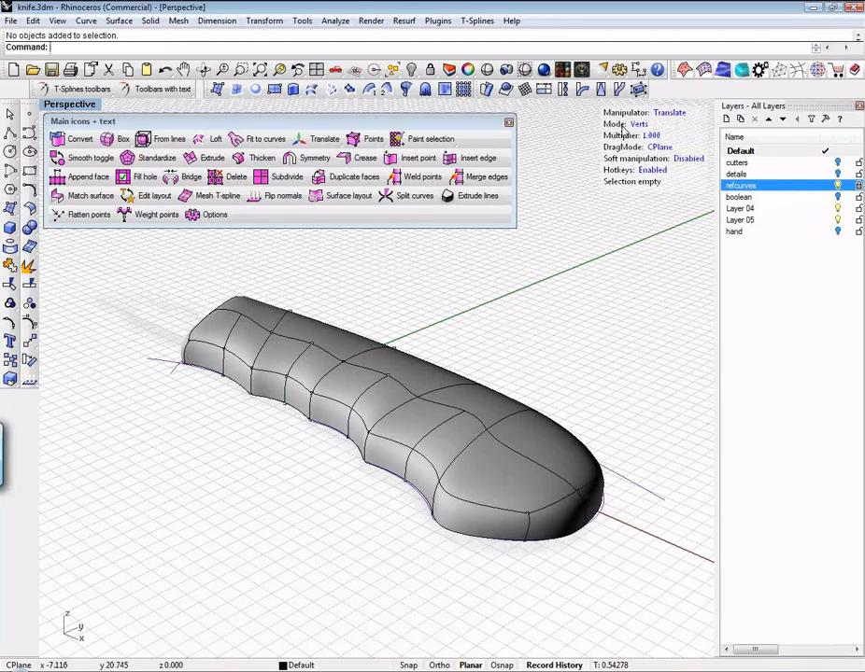
left_click(413, 452)
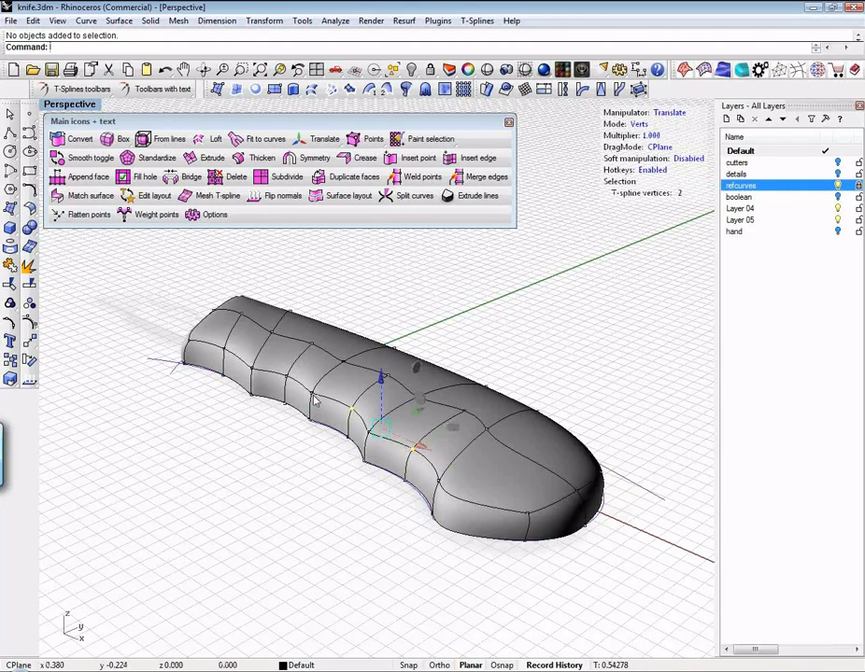
left_click(286, 377, "shift")
left_click(225, 351, "shift")
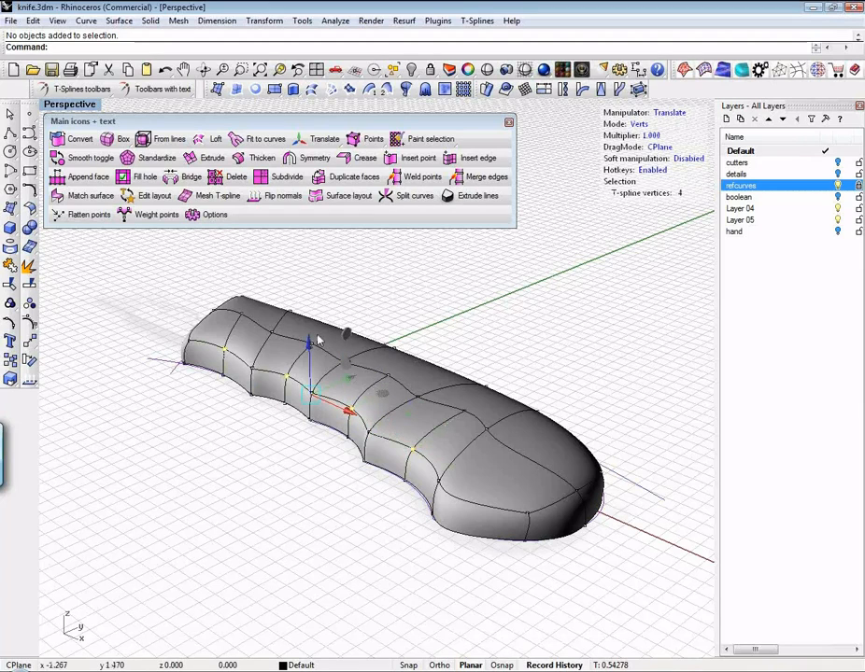
left_click_drag(309, 339, 310, 376)
Raise the four upper-rim vertices at the finger-grip cusps slightly.
left_click(368, 437)
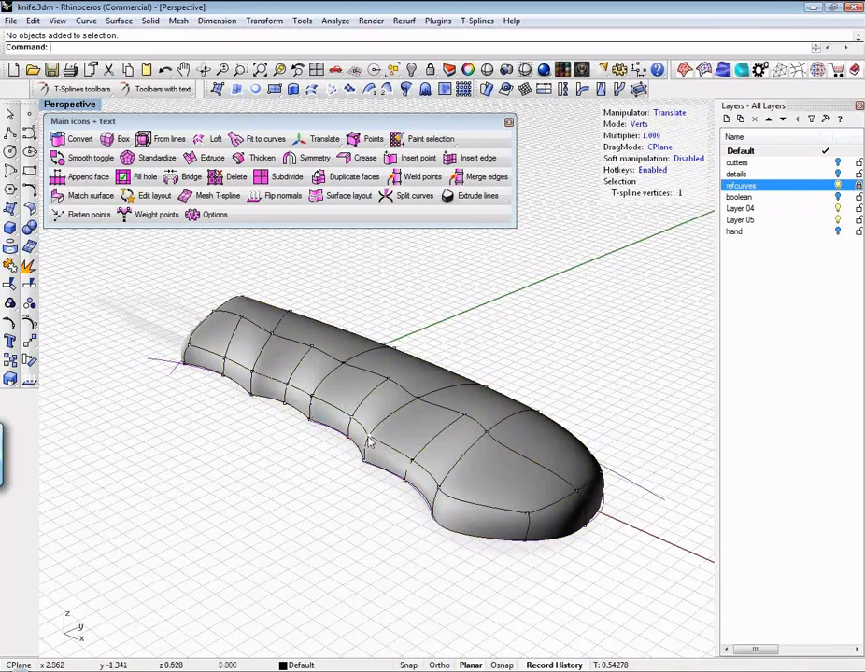
left_click(313, 400, "shift")
left_click(253, 373, "shift")
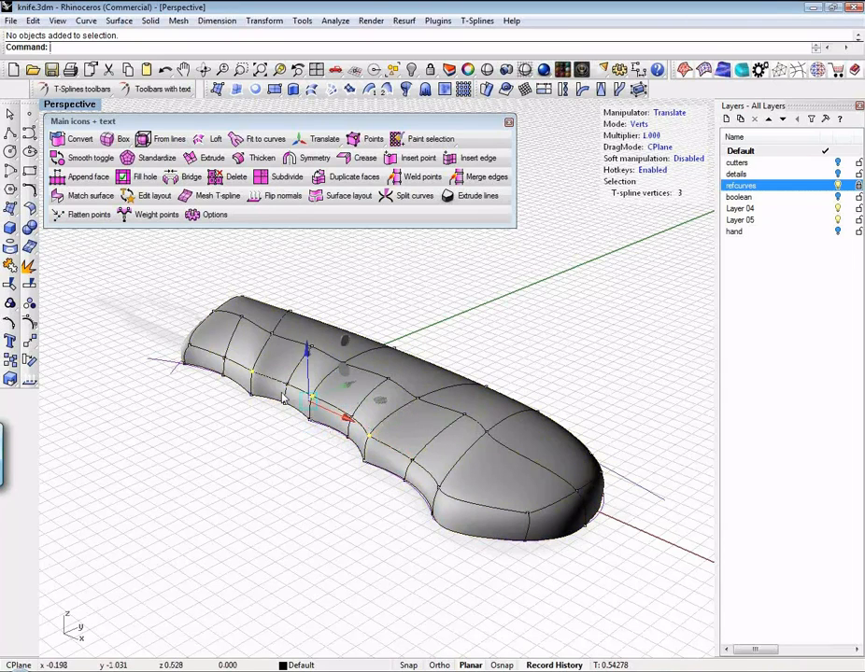
left_click(439, 491, "shift")
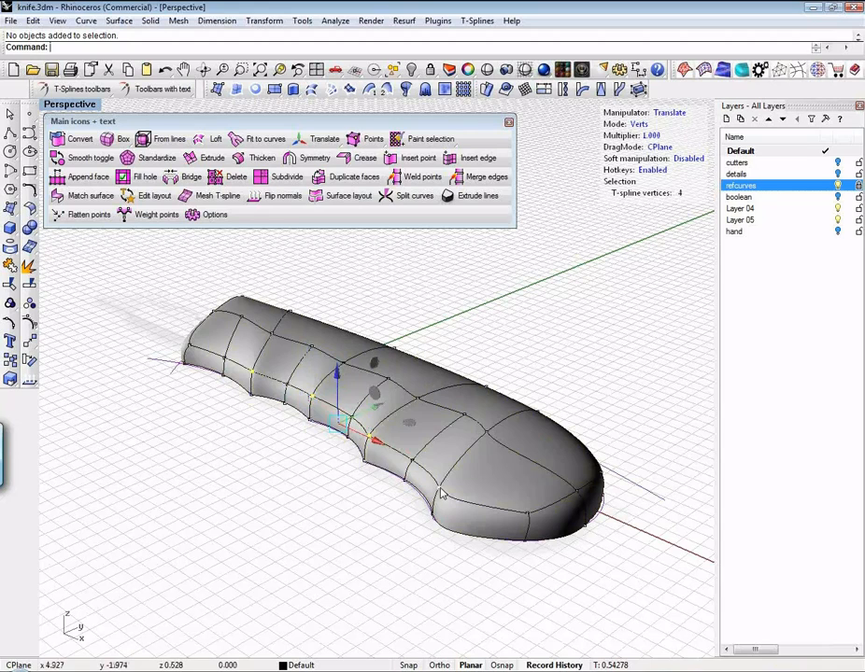
left_click(341, 371)
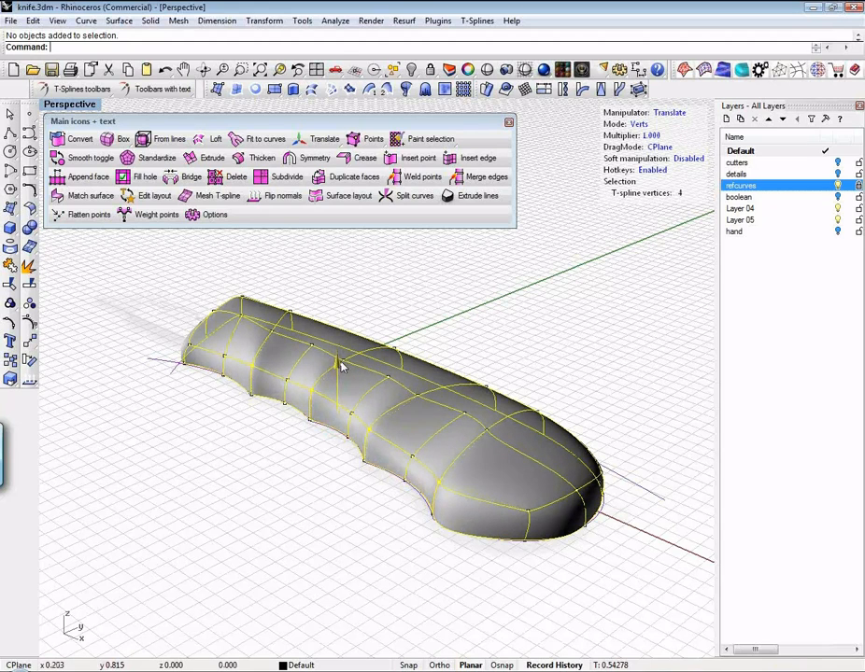
left_click(290, 483)
right_click_drag(290, 483, 315, 506)
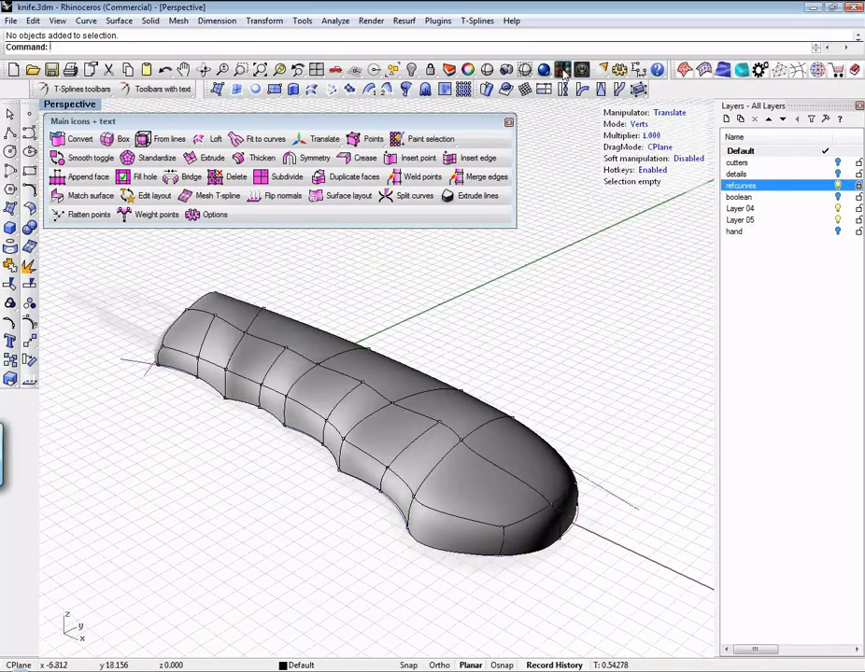
Apply the Yellow Gallardo material from the CarPaint library to the handle surface.
left_click(562, 71)
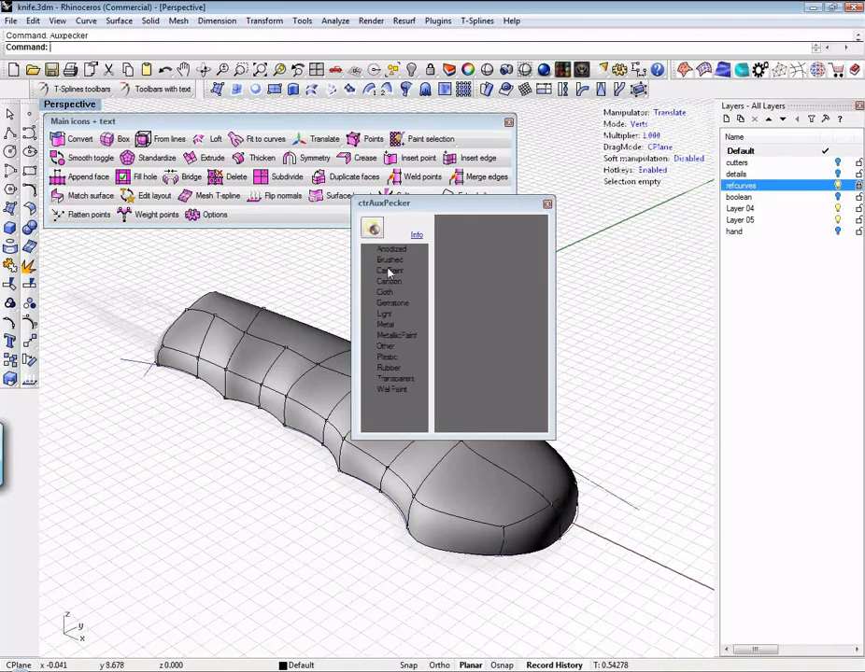
left_click(388, 271)
left_click(459, 370)
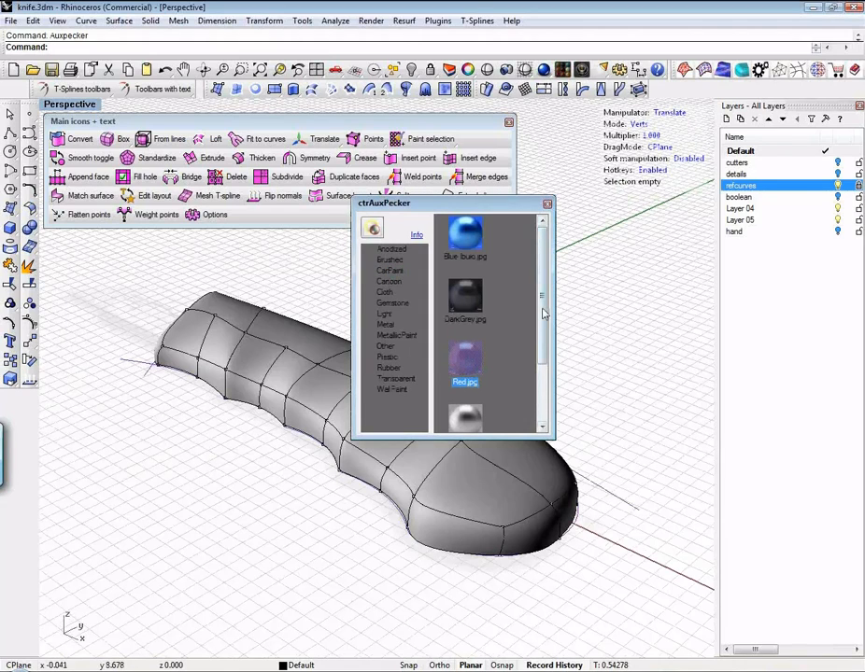
scroll(545, 315, "down", 2)
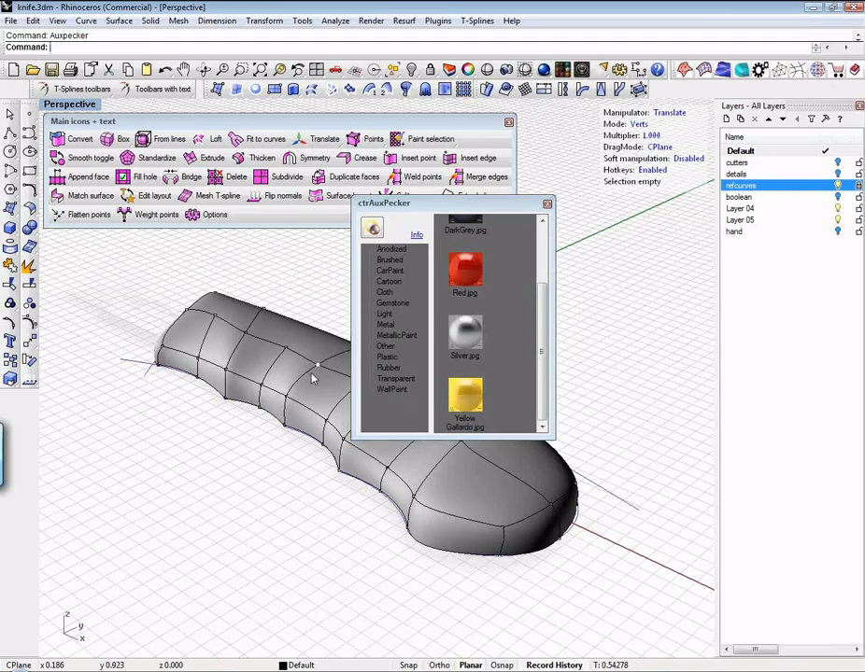
right_click_drag(331, 363, 285, 286)
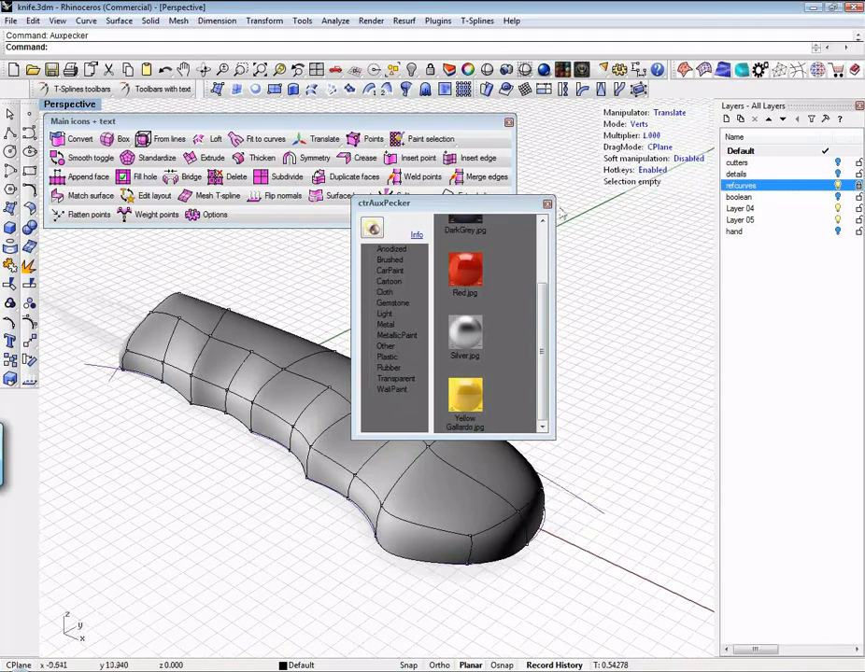
key("f")
left_click(346, 388)
left_click(476, 409)
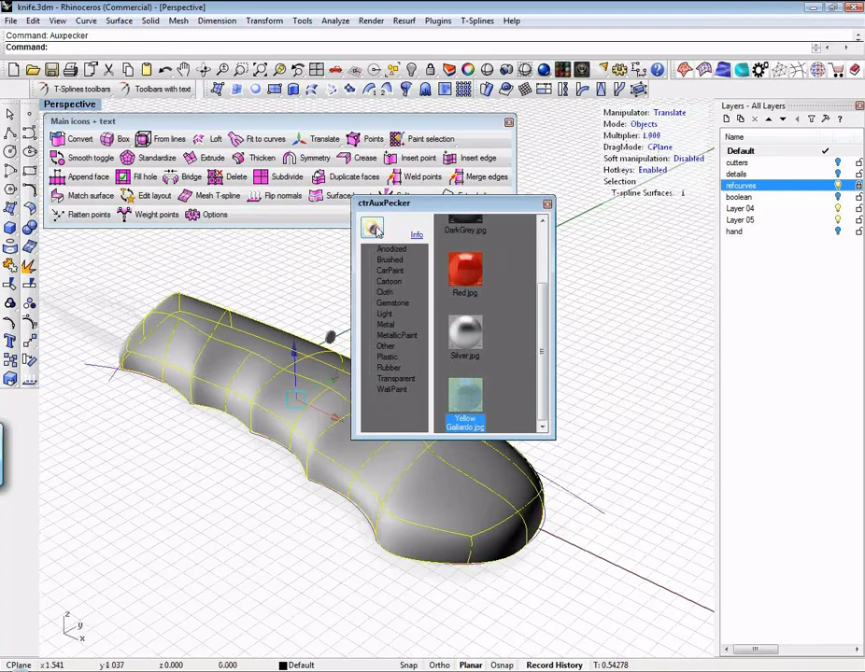
left_click(374, 230)
left_click(548, 205)
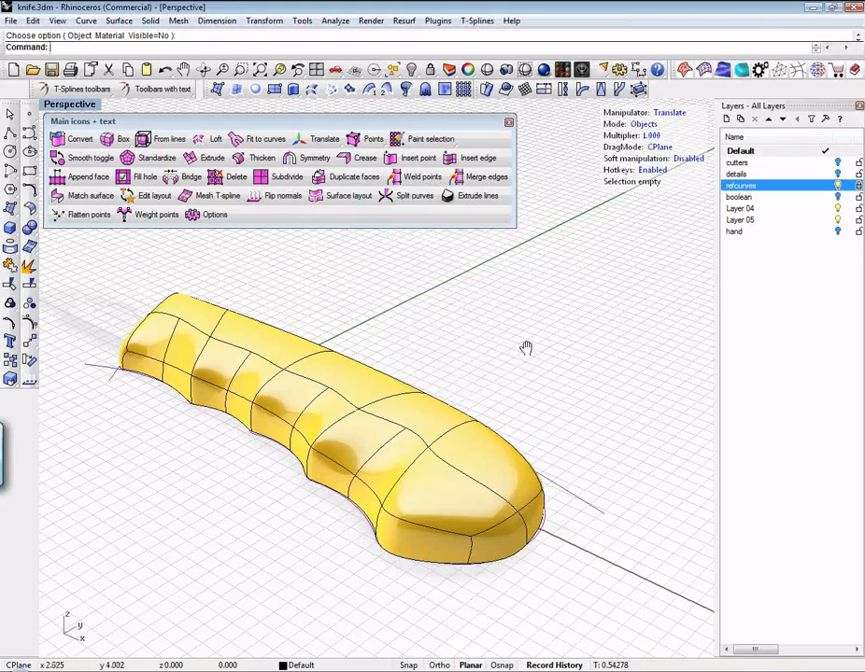
Mirror the handle half with Z symmetry and welding turned on, and flip the normals of the whole surface.
right_click_drag(526, 348, 503, 329)
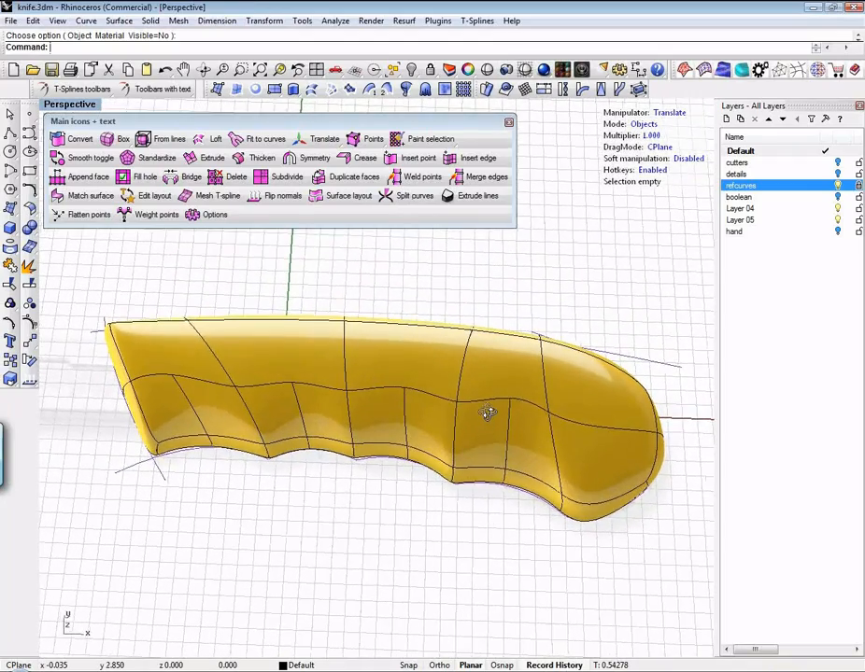
right_click_drag(492, 386, 493, 359)
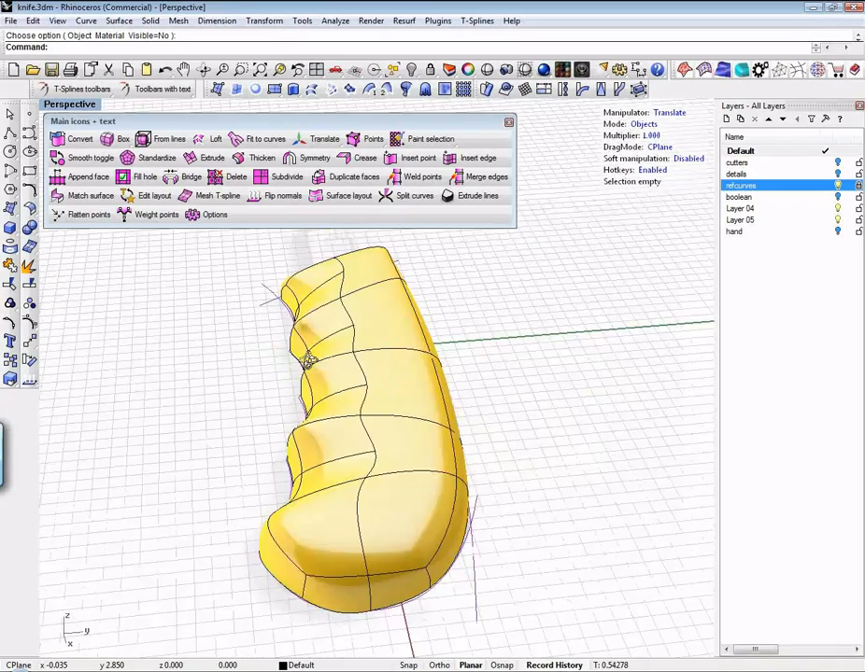
right_click_drag(308, 363, 520, 408)
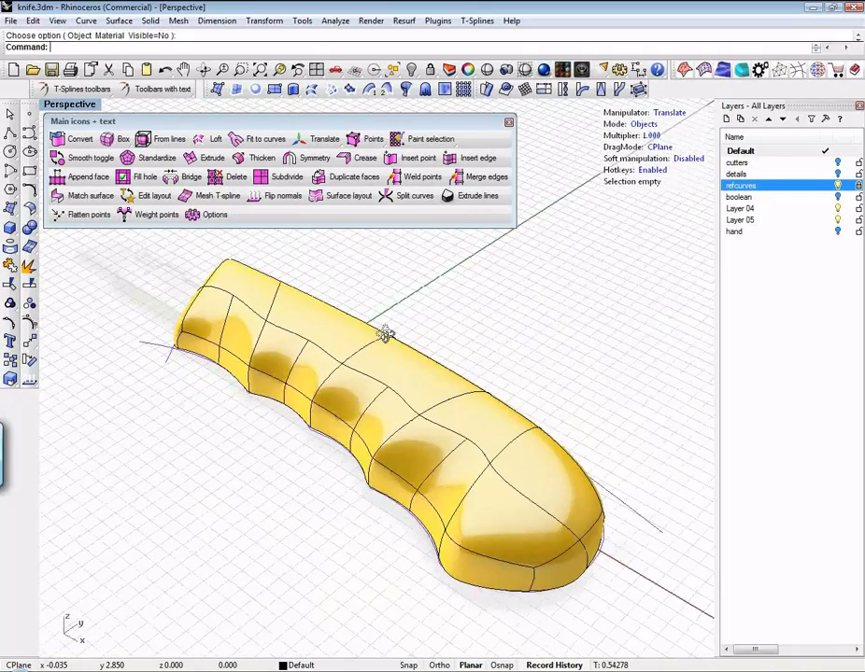
right_click_drag(406, 326, 460, 337)
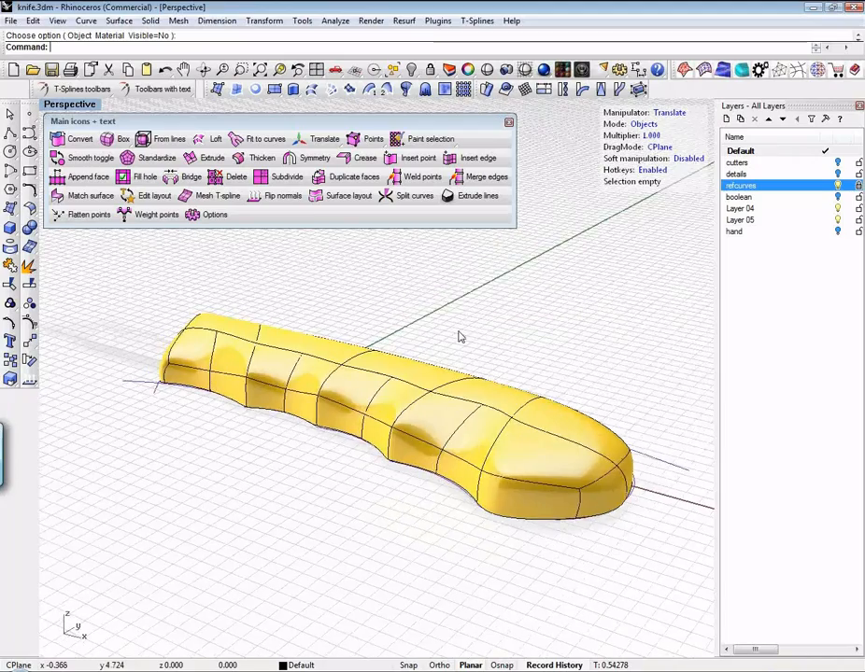
right_click_drag(395, 311, 439, 308)
left_click(306, 161)
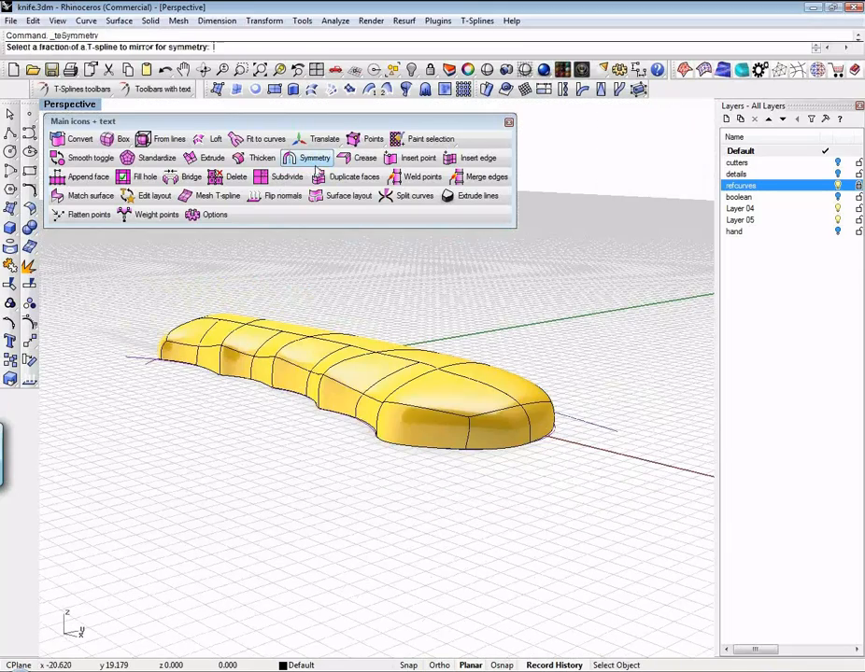
left_click(314, 357)
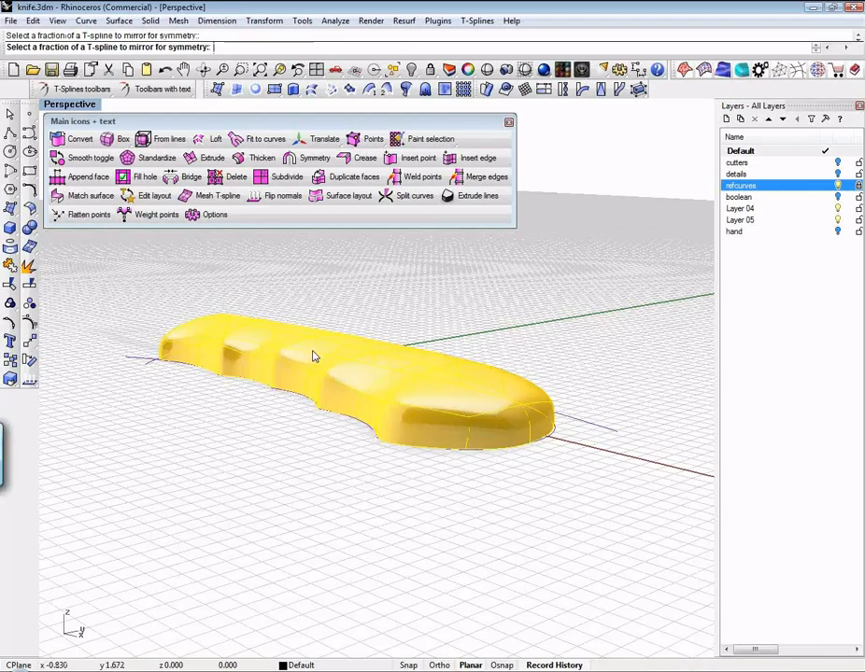
mouse_move(362, 298)
right_mouse_down()
mouse_move(371, 313)
mouse_move(356, 302)
right_mouse_up()
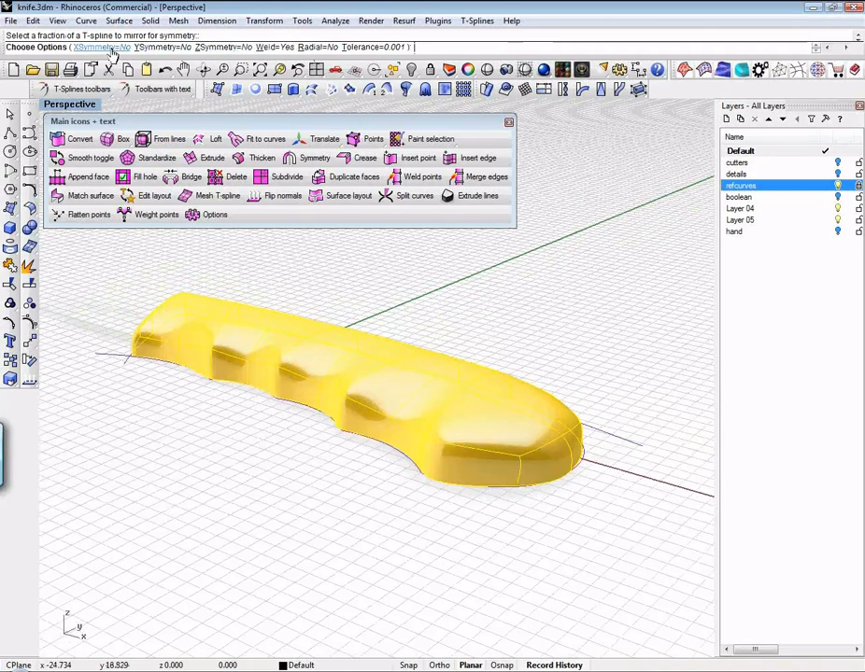
left_click(215, 48)
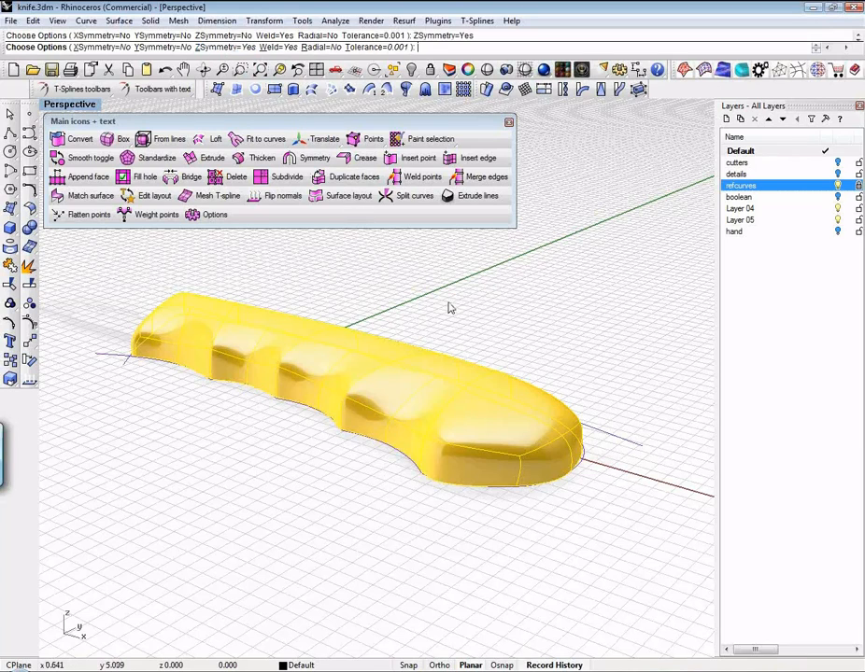
key("Return")
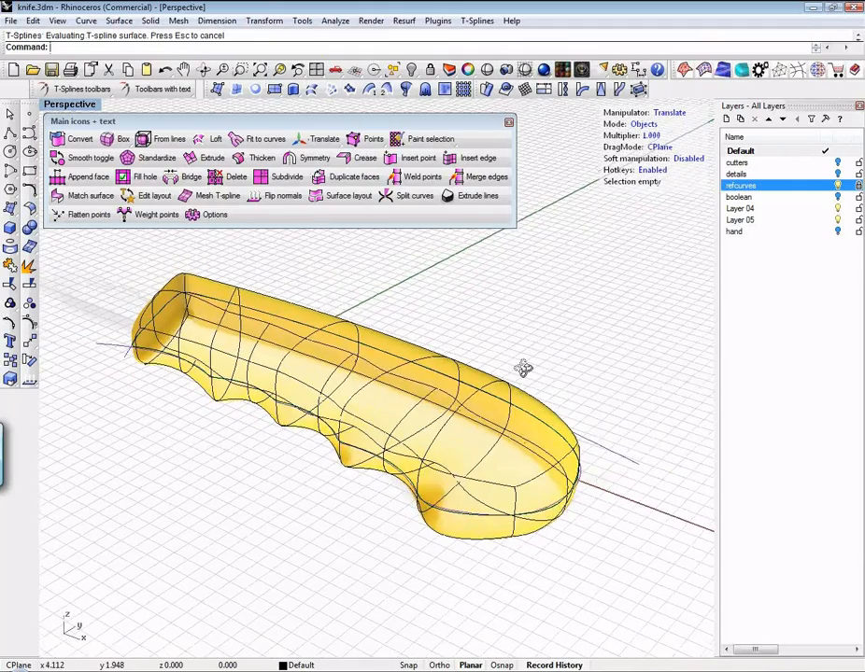
left_click(279, 195)
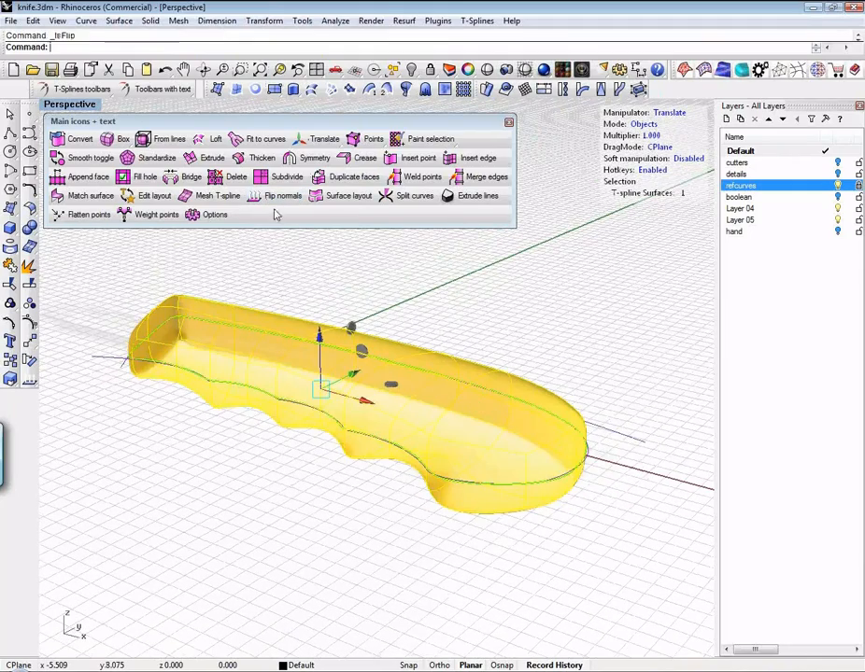
left_click(454, 299)
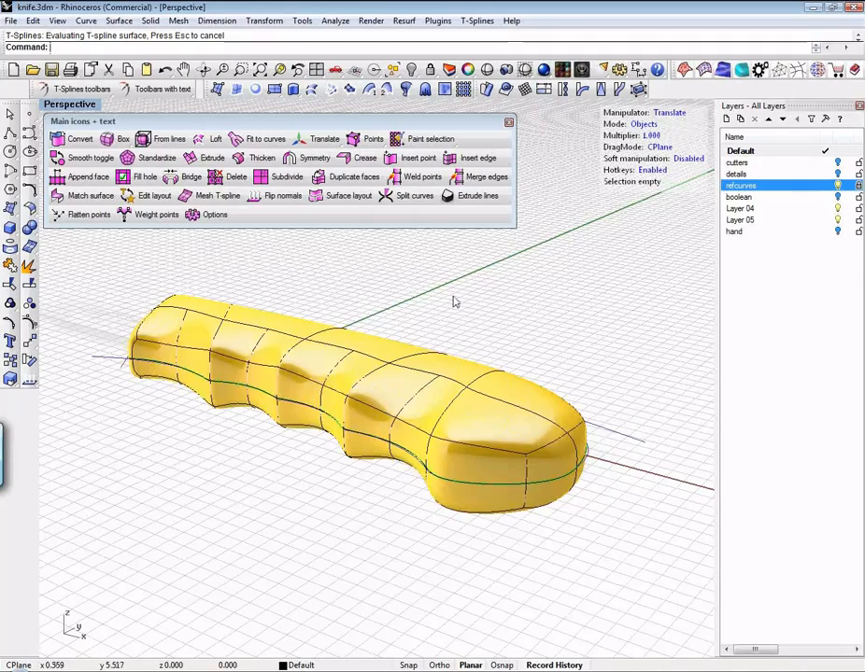
Try moving the three upper-rim cusp vertices of the finger grips outward along Y, and undo the move.
right_click_drag(454, 298, 612, 381)
mouse_move(323, 459)
right_mouse_down()
mouse_move(363, 467)
mouse_move(345, 476)
mouse_move(309, 471)
mouse_move(318, 479)
mouse_move(328, 474)
right_mouse_up()
scroll(360, 436, "up", 5)
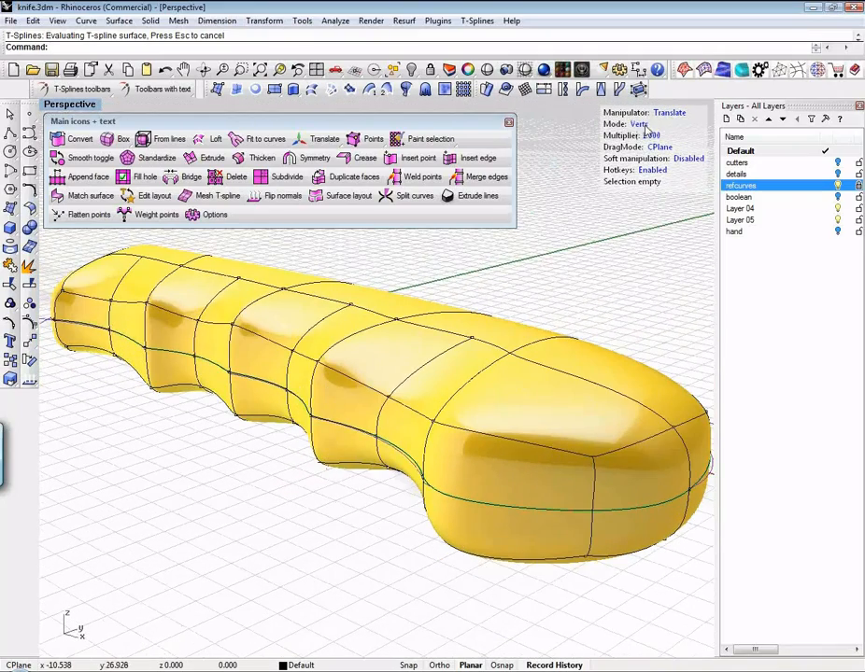
left_click(319, 364)
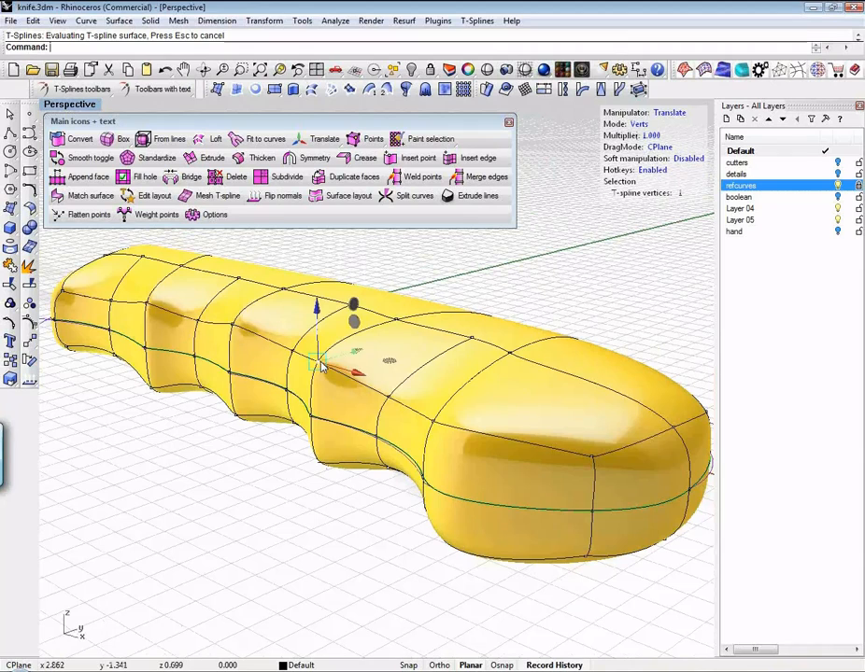
left_click(234, 328, "shift")
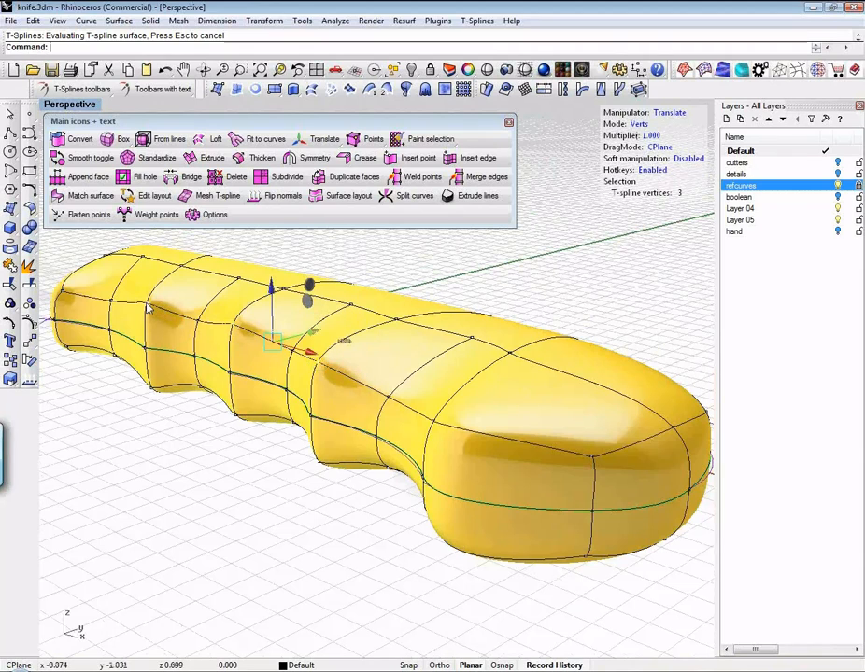
key("Tab")
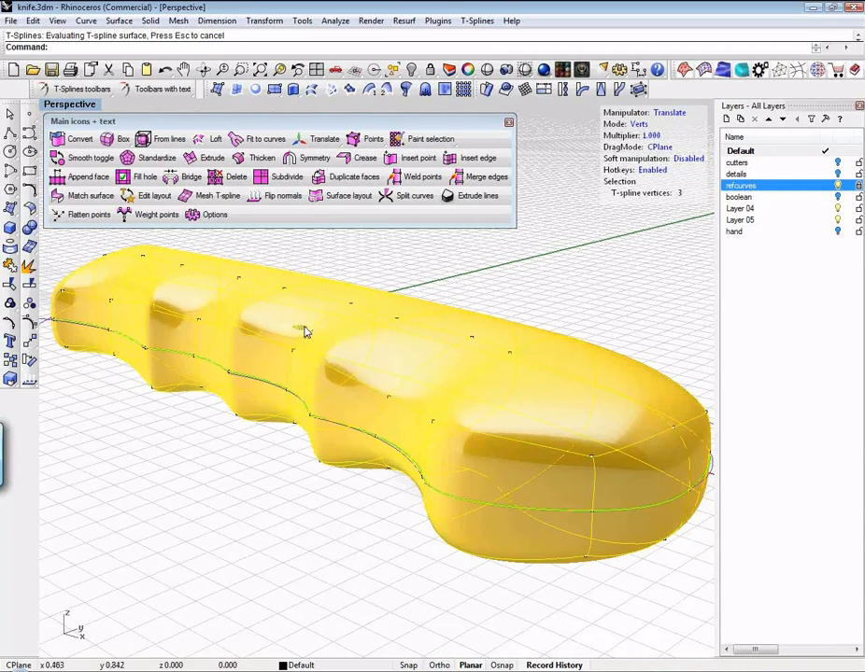
left_click_drag(317, 327, 297, 338)
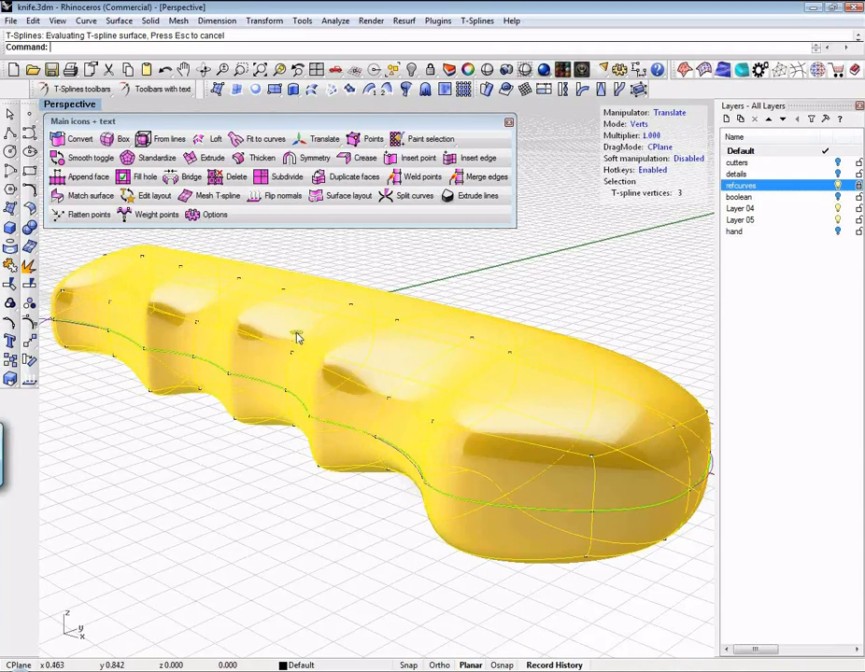
key("Tab")
key("ctrl+z")
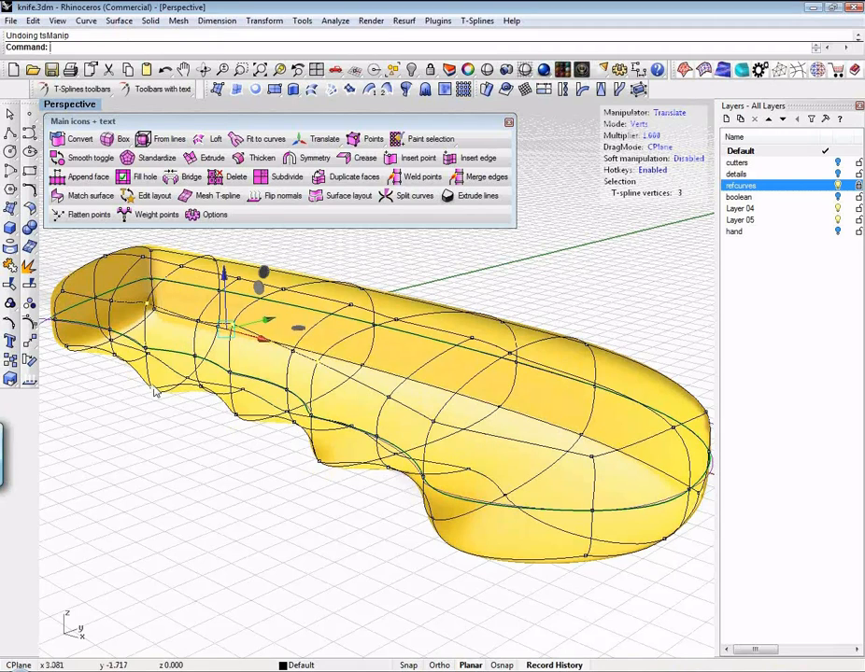
Flip the normals of the whole handle surface to face outward.
left_click(284, 196)
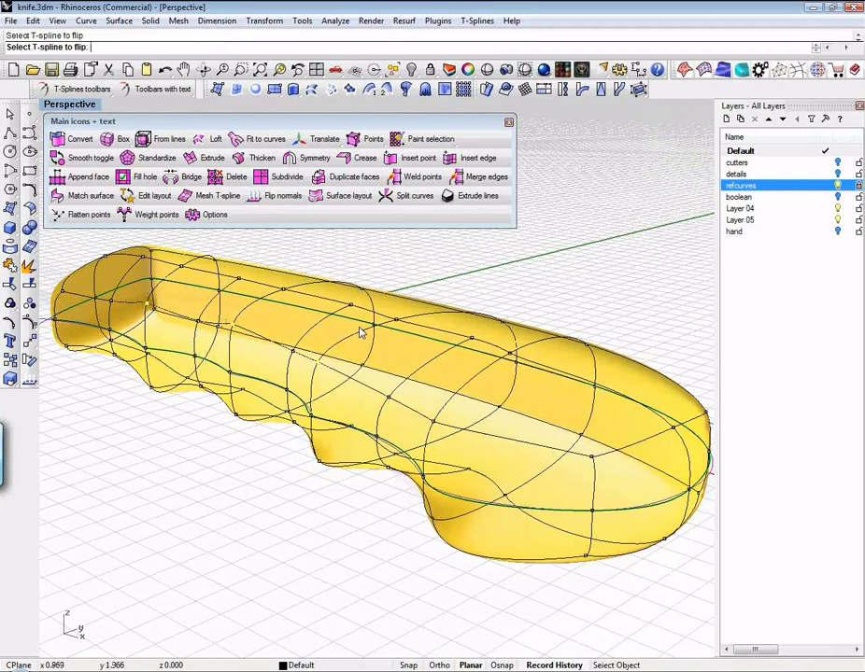
left_click(362, 332)
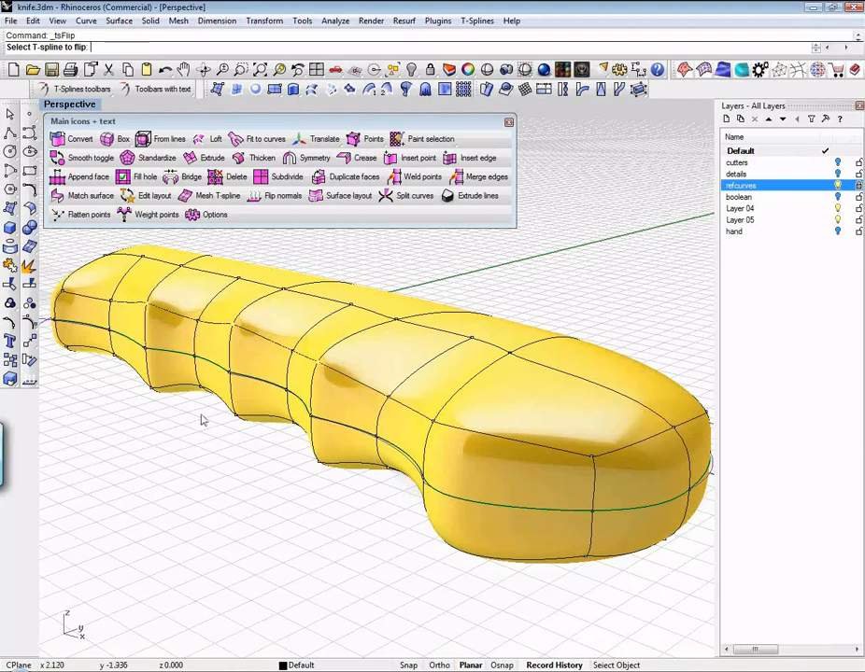
left_click(145, 351)
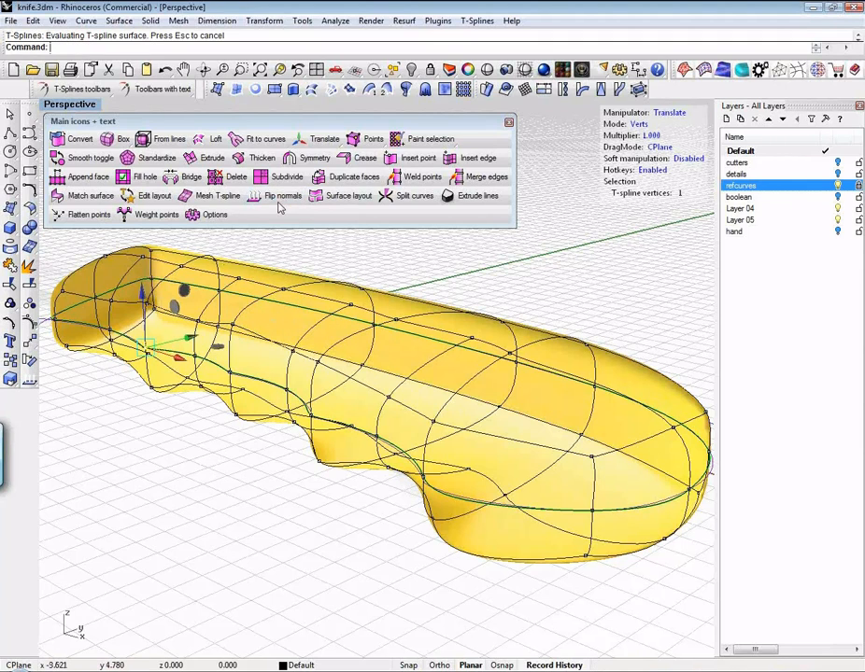
left_click(283, 196)
left_click(318, 309)
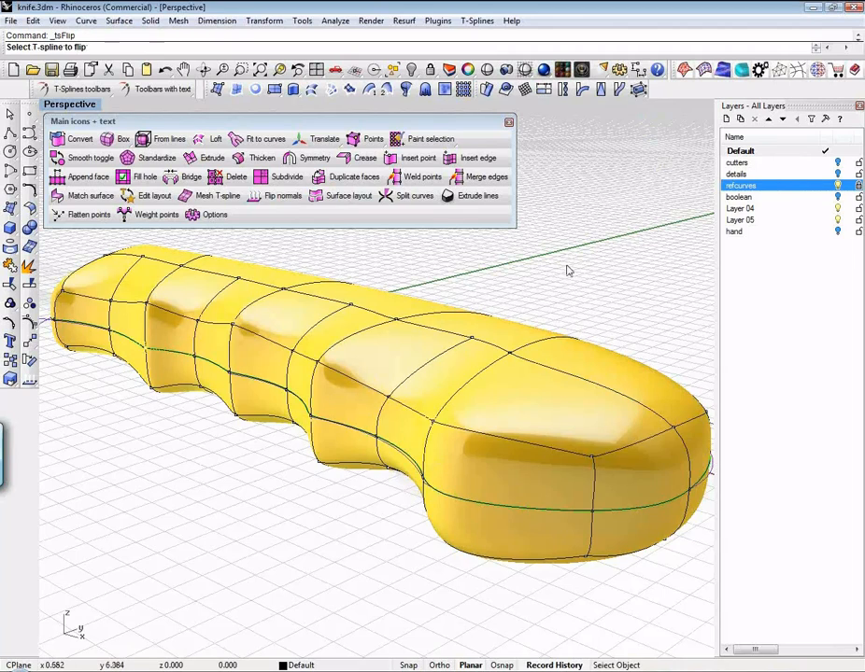
right_click_drag(525, 280, 446, 249)
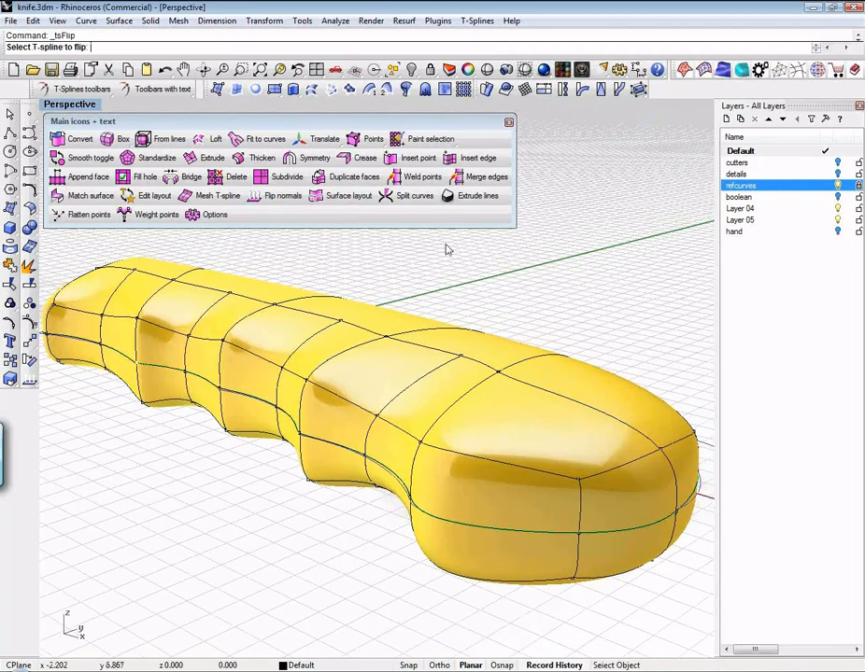
right_click(553, 264)
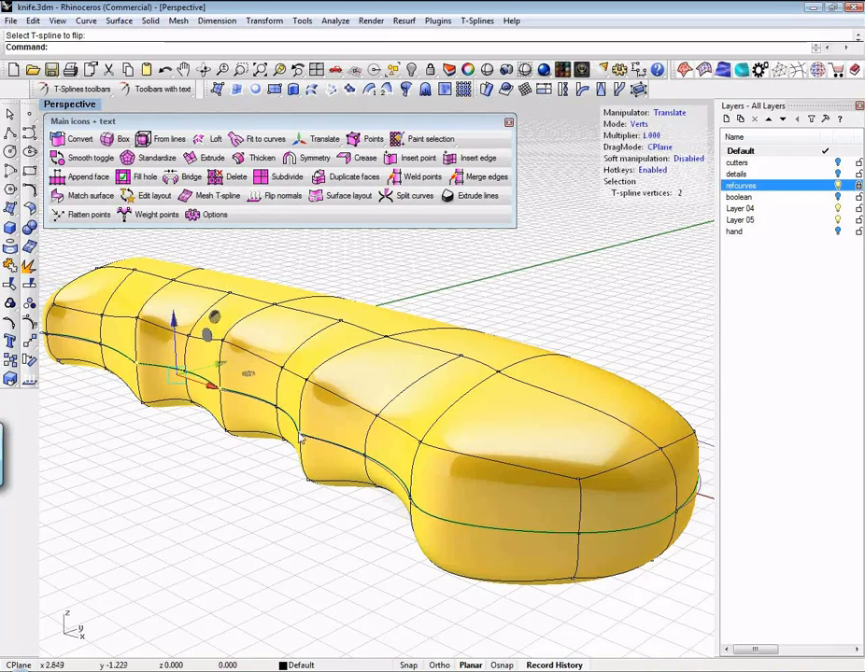
Move the three finger-grip cusp vertices on the handle's centerline outward along Y.
left_click(299, 433, "shift")
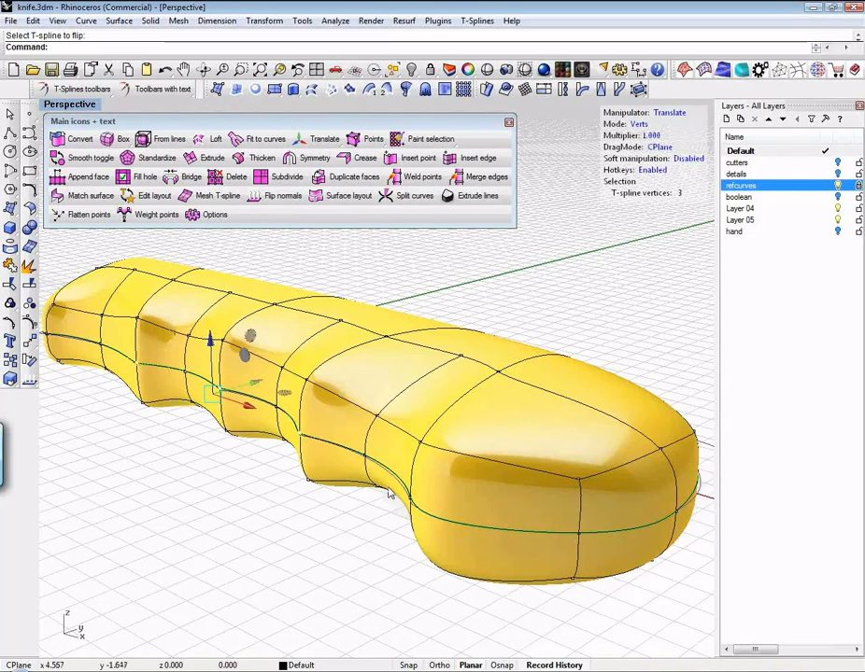
left_click_drag(270, 409, 245, 413)
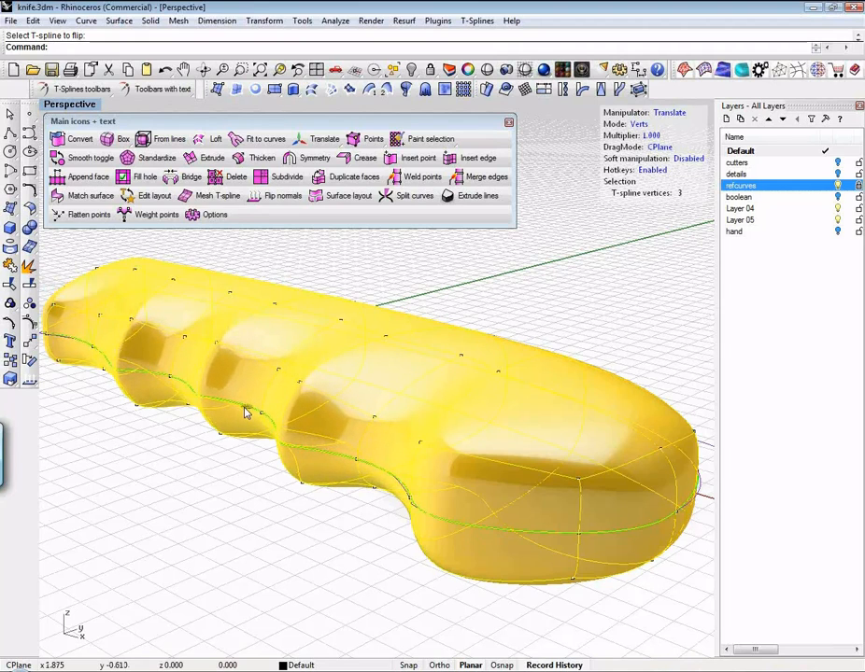
left_click(176, 464)
Turn on the details layer and raise the round red detail at the handle's rear end slightly above the surface.
right_click_drag(215, 468, 308, 537)
right_click_drag(308, 538, 695, 341, "shift")
scroll(369, 515, "down", 7)
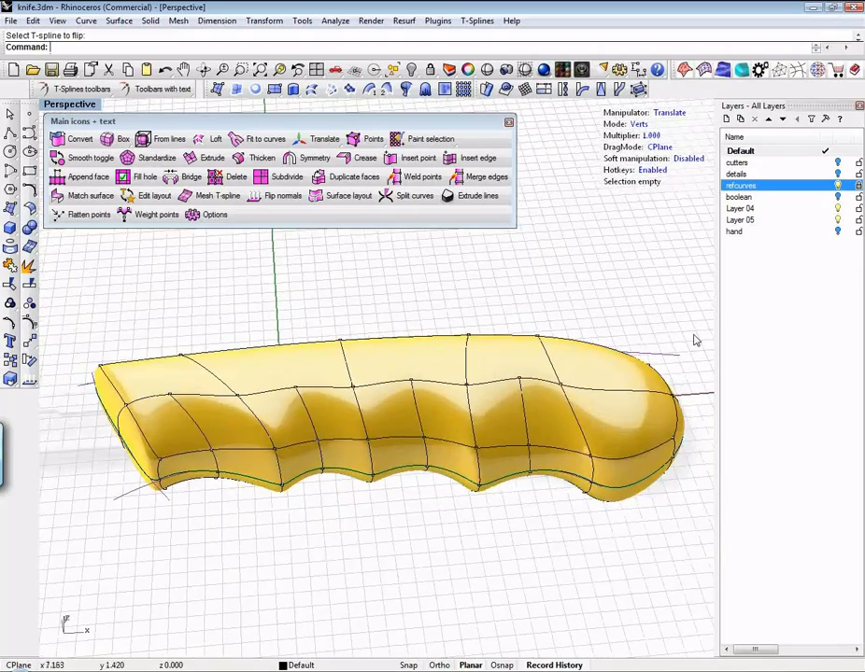
left_click(837, 175)
right_click_drag(551, 251, 488, 333, "shift")
left_click(486, 497)
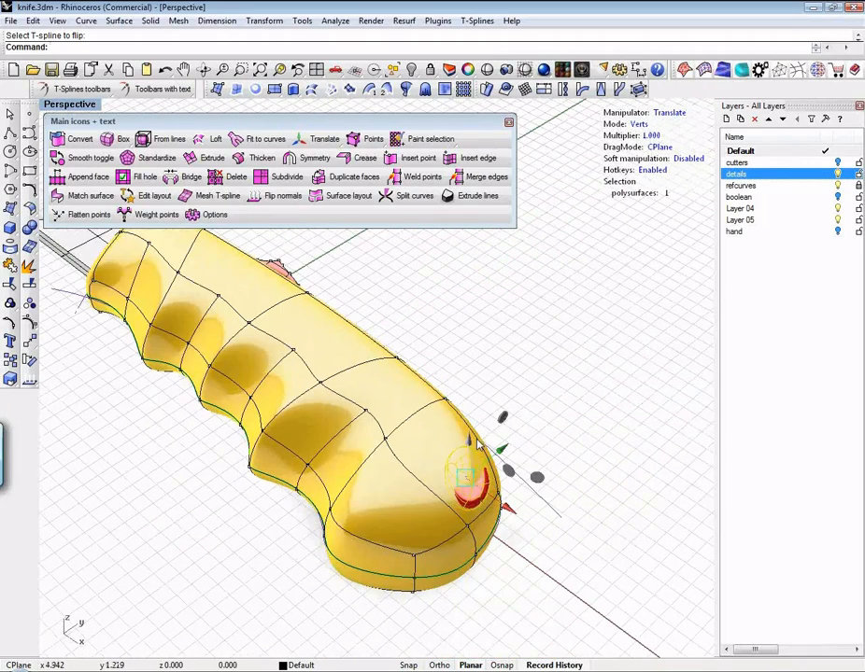
left_click_drag(473, 436, 475, 438)
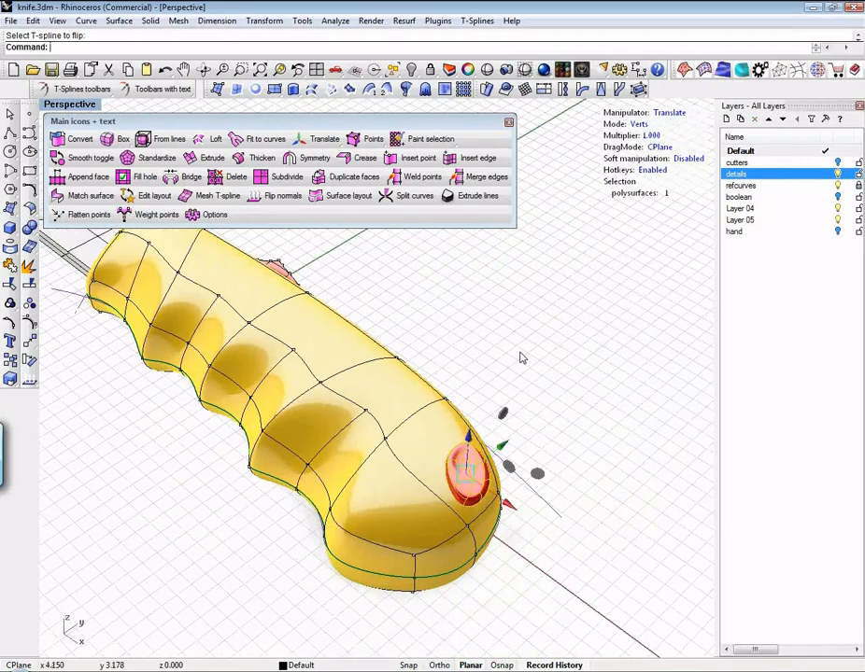
left_click(521, 357)
Convert the T-spline handle to a Rhino surface.
right_click_drag(416, 313, 280, 271)
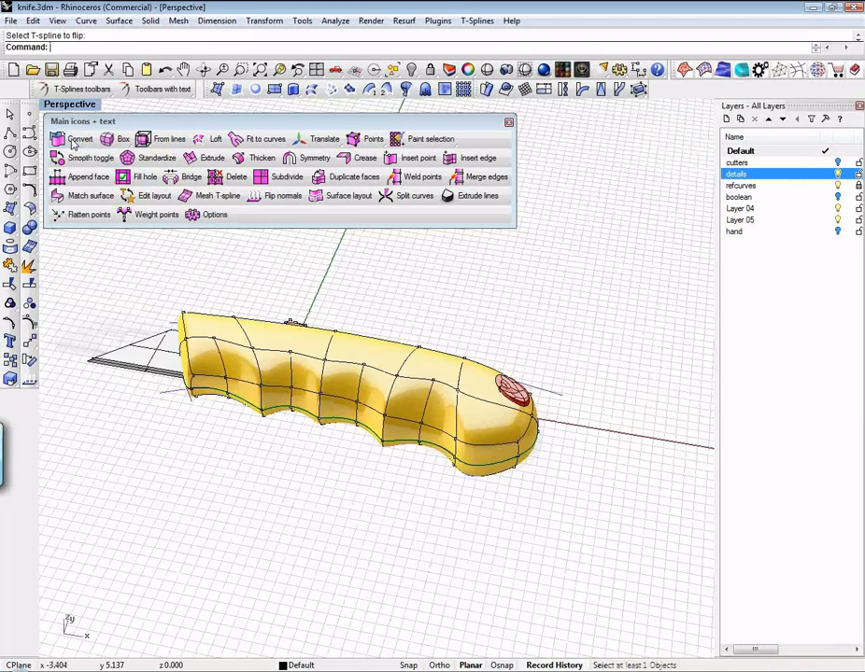
right_click(67, 143)
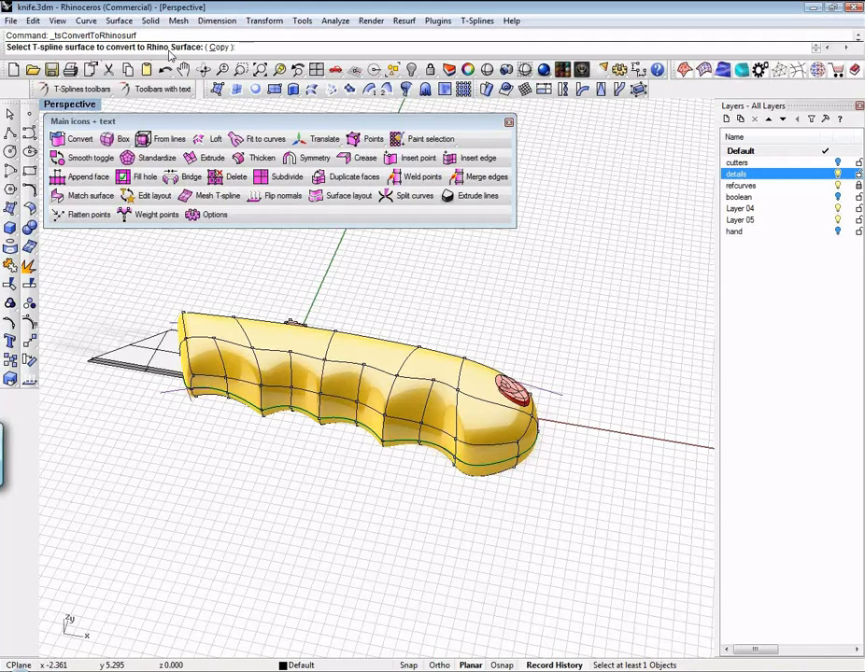
left_click(374, 356)
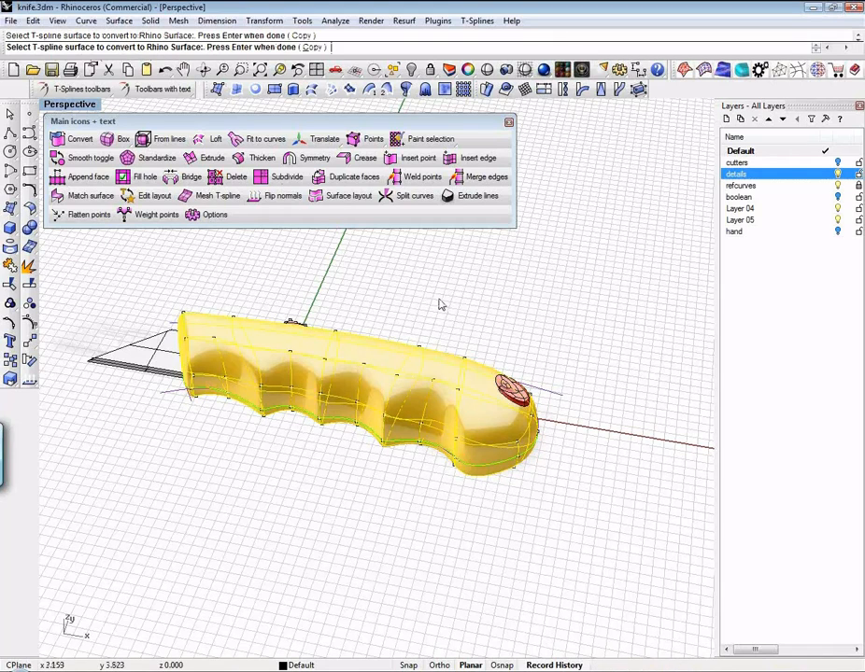
key("Return")
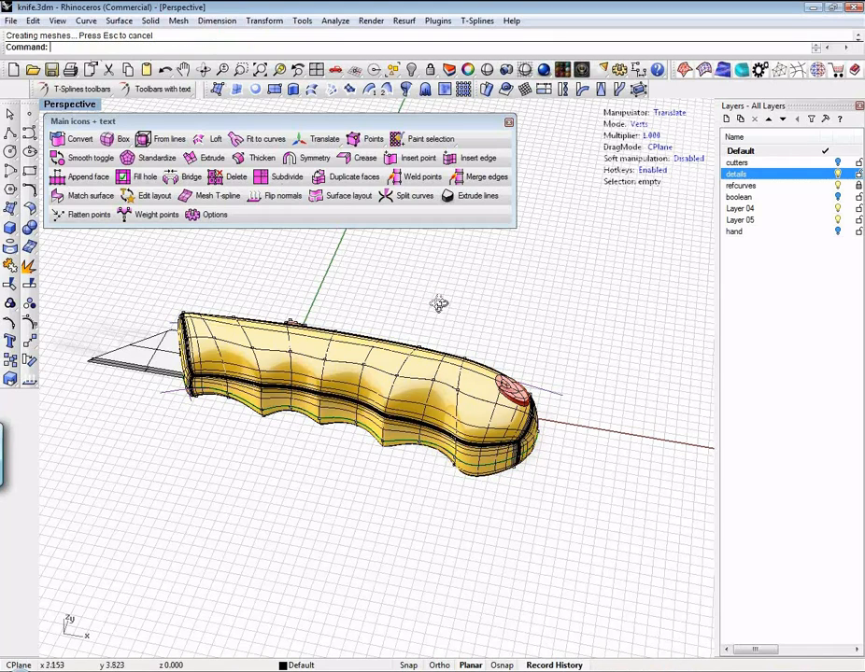
Examine the converted handle polysurface with its blade and details from several angles.
right_click_drag(451, 318, 442, 402)
left_click(443, 403)
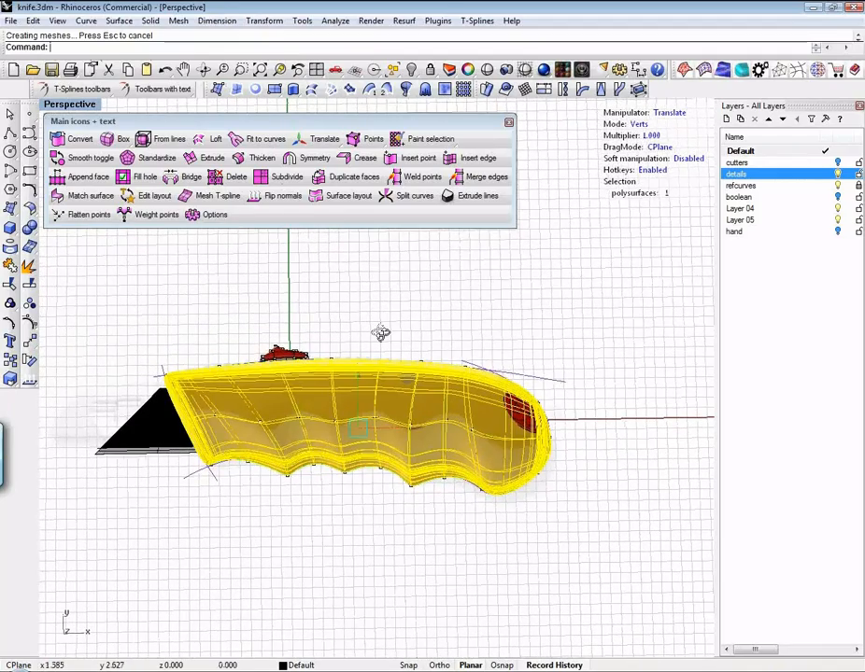
right_click_drag(380, 334, 356, 327)
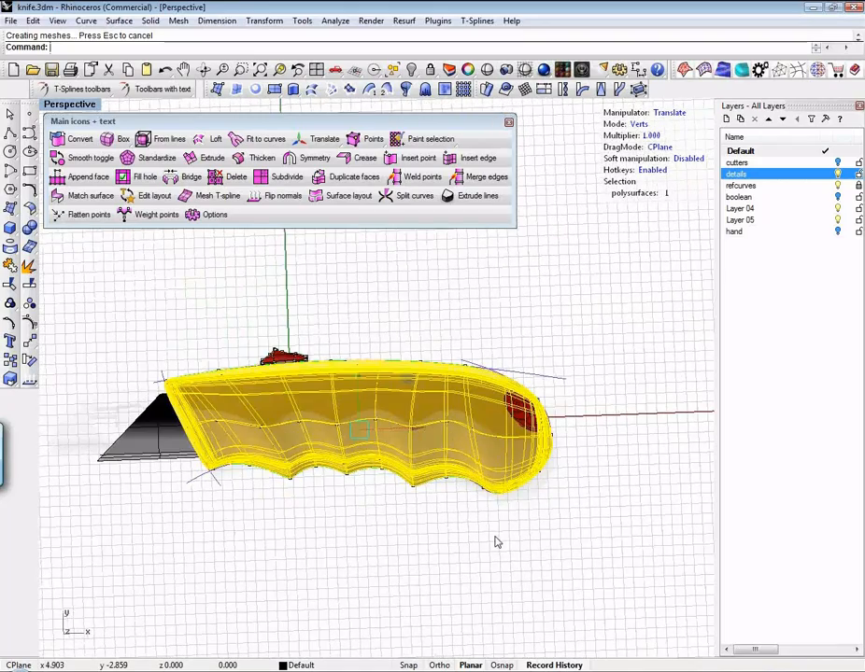
right_click_drag(276, 528, 404, 467)
right_click_drag(630, 425, 591, 513)
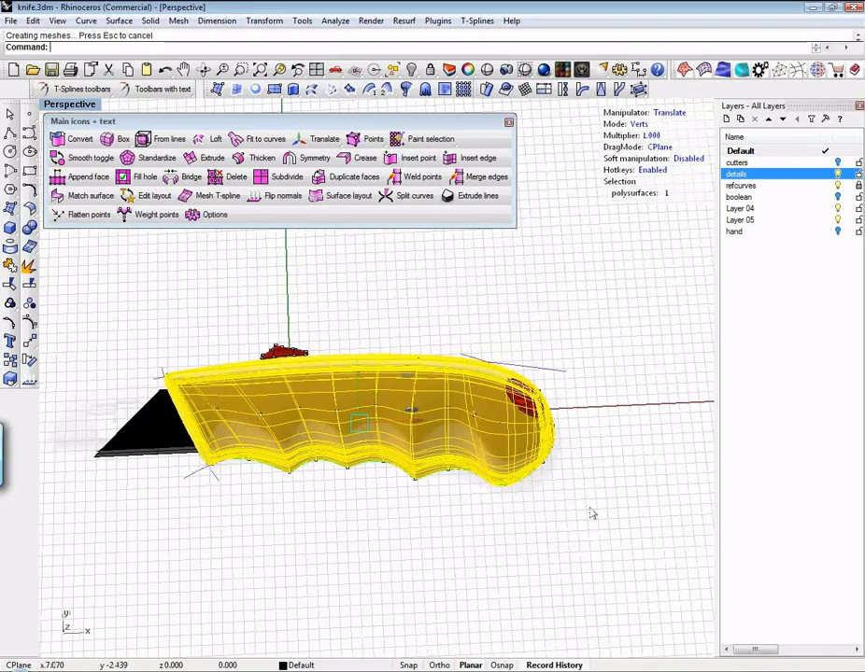
left_click(388, 514)
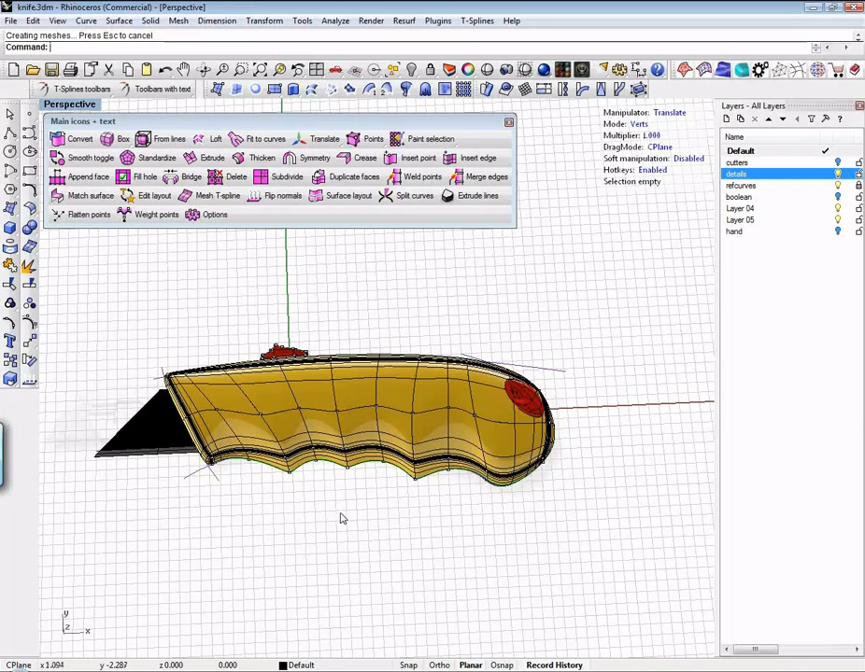
right_click_drag(342, 518, 415, 523)
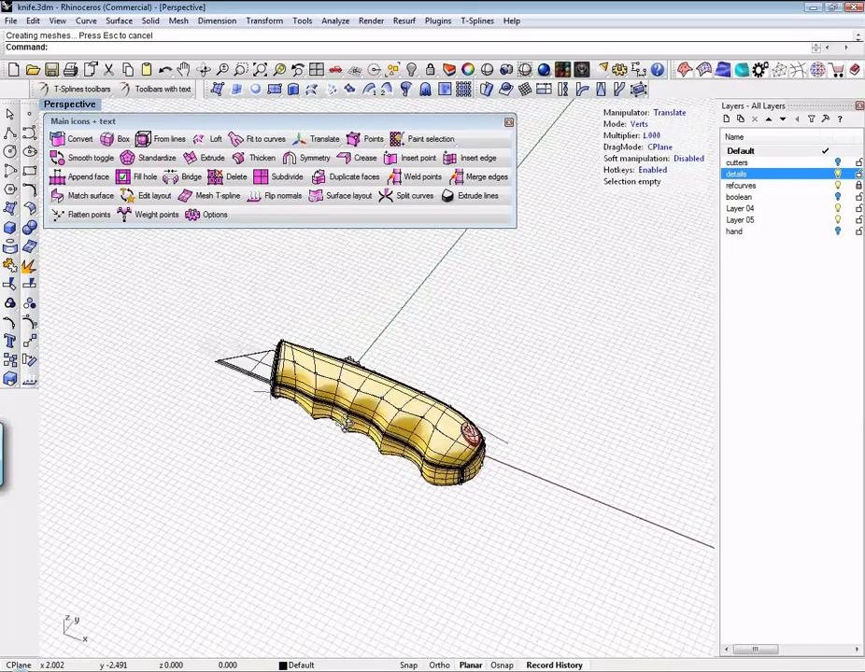
right_click_drag(346, 422, 384, 432)
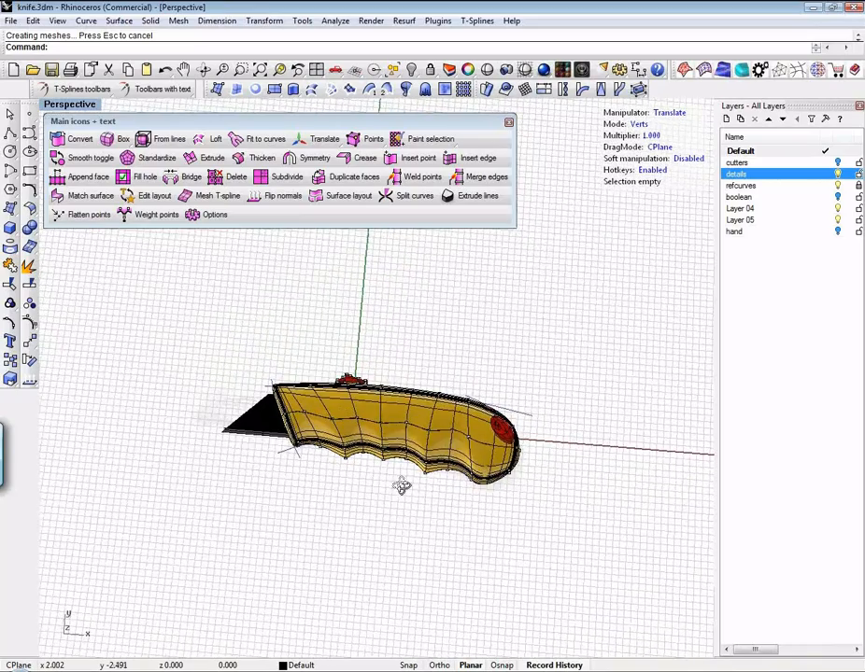